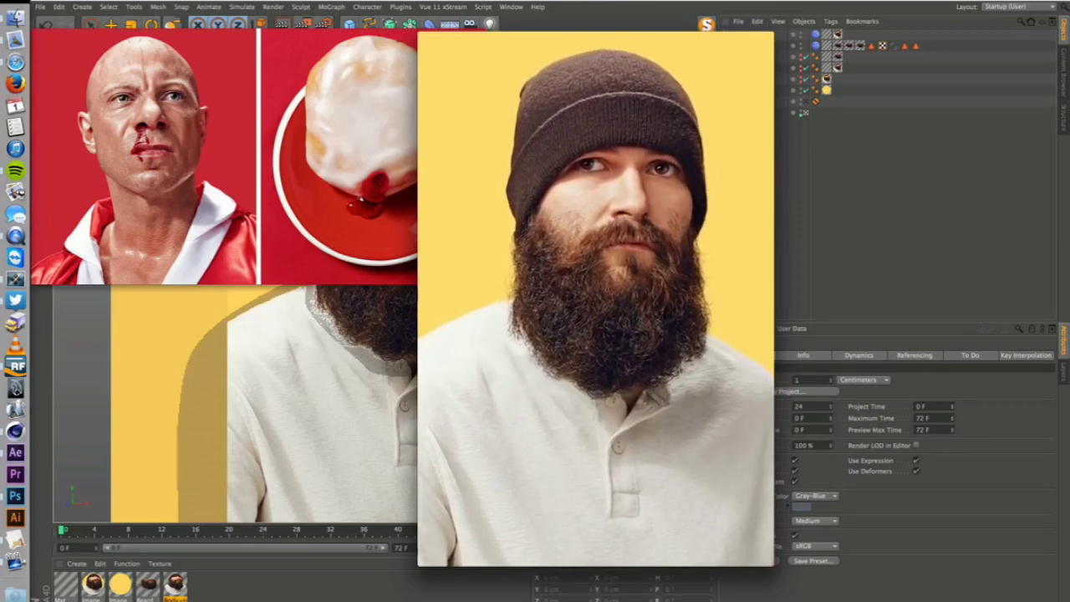
Watch the bearded portrait clip and the Comp 1.mov clip, then stop playback of both.
{"action": "mouse_move", "coordinate": [588, 253]}
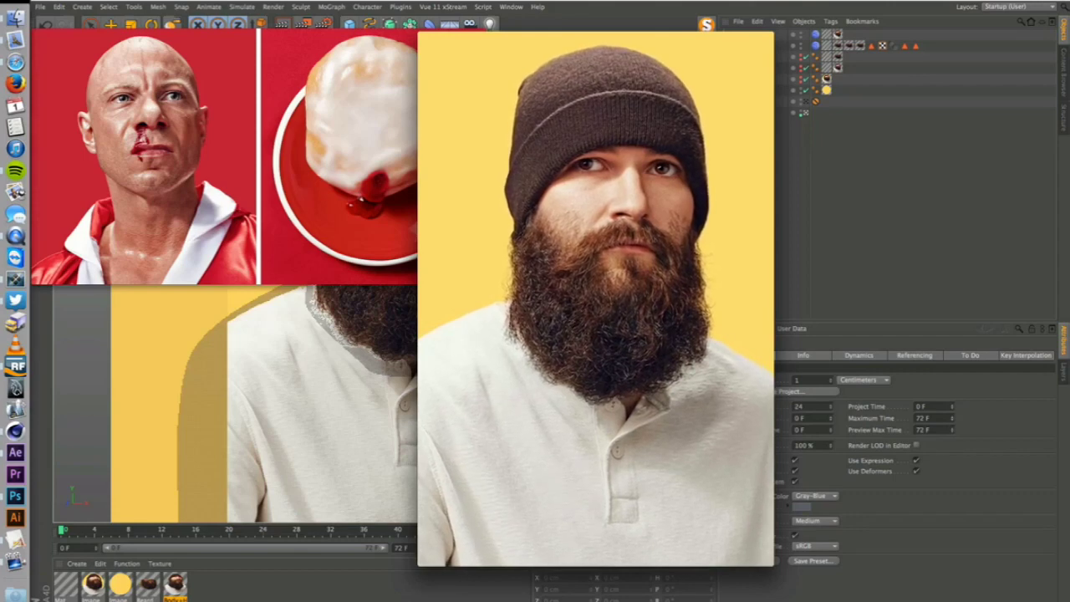
{"action": "mouse_move", "coordinate": [514, 437]}
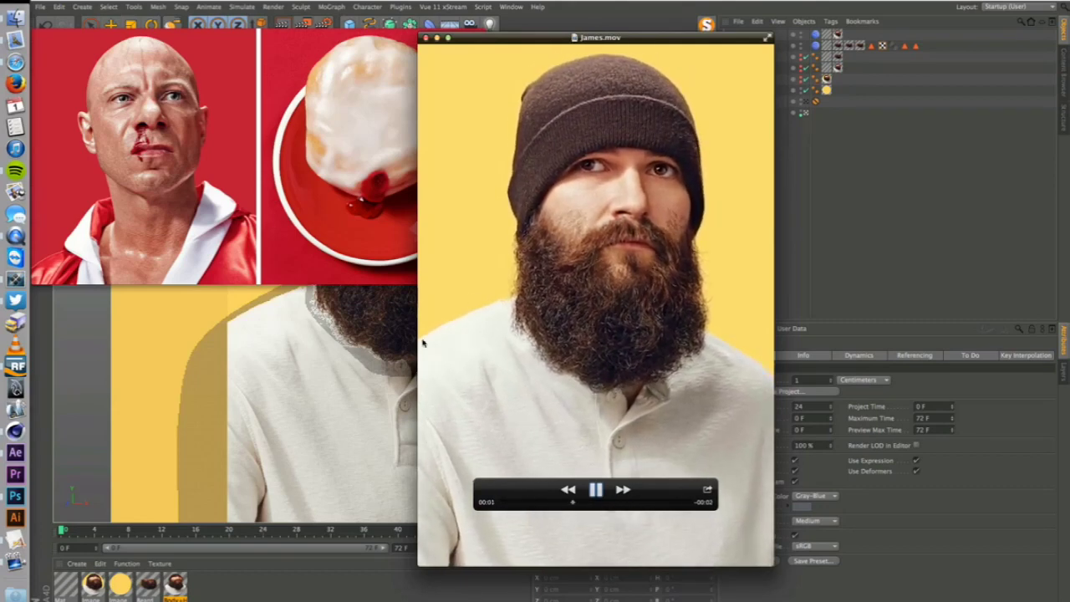
{"action": "left_click", "coordinate": [320, 248]}
{"action": "key", "text": "space"}
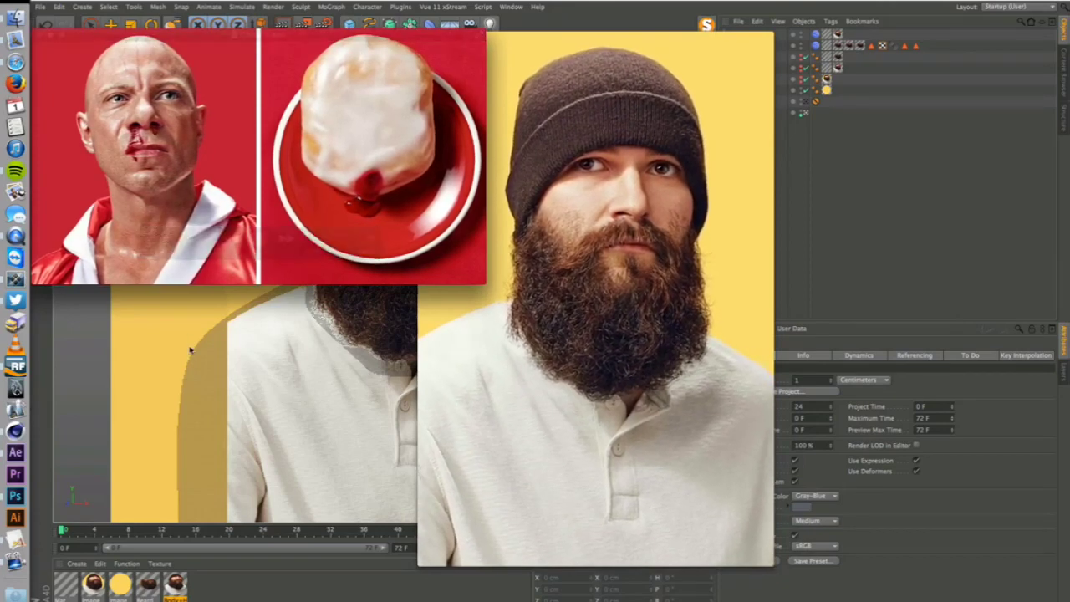
{"action": "mouse_move", "coordinate": [164, 130]}
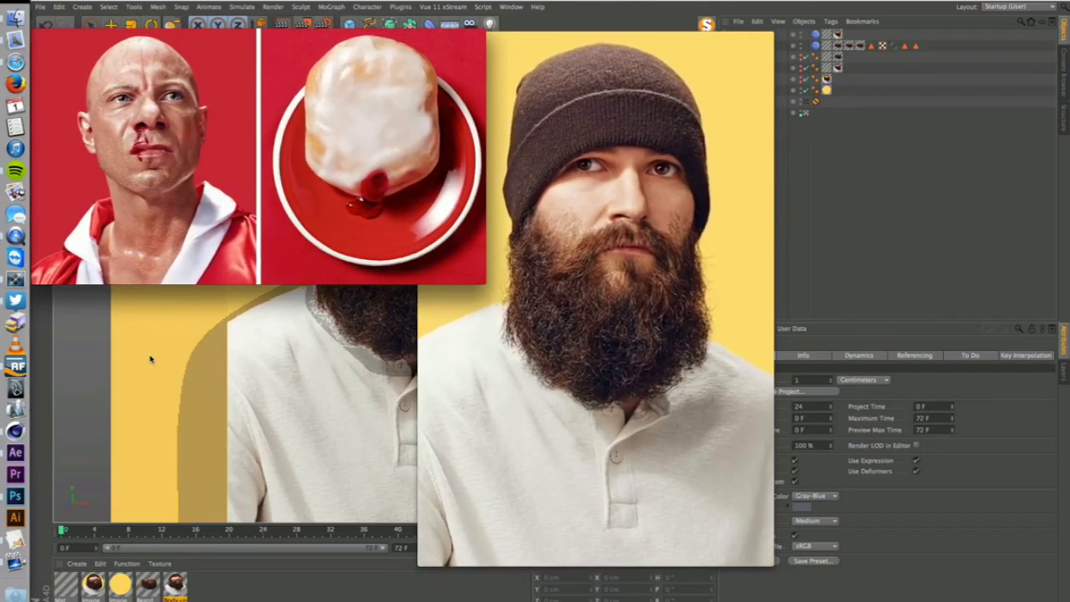
{"action": "mouse_move", "coordinate": [211, 168]}
{"action": "key", "text": "space"}
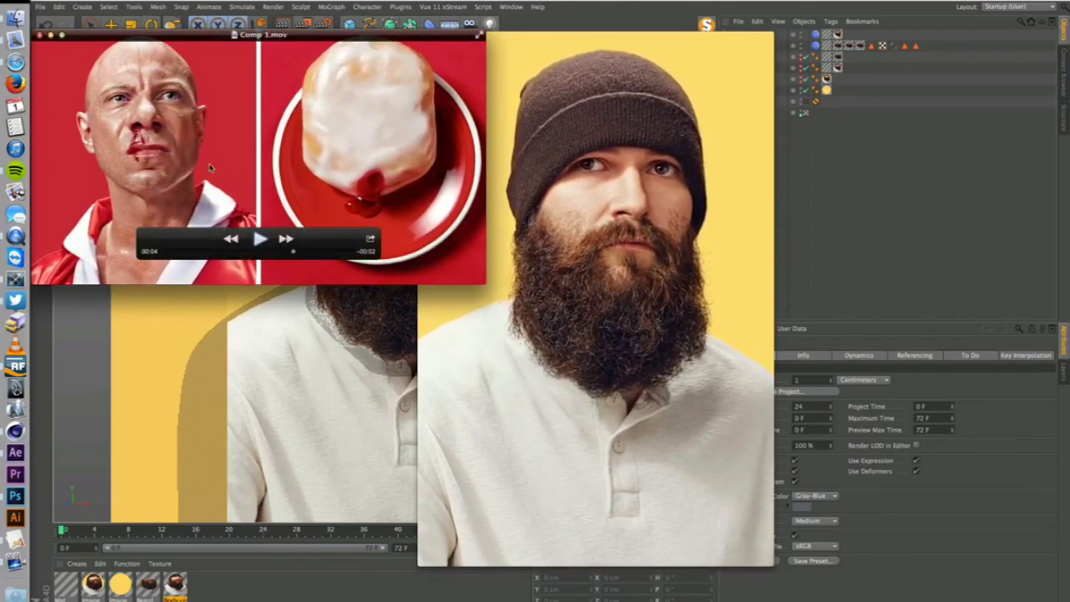
{"action": "left_click", "coordinate": [525, 343]}
{"action": "key", "text": "space"}
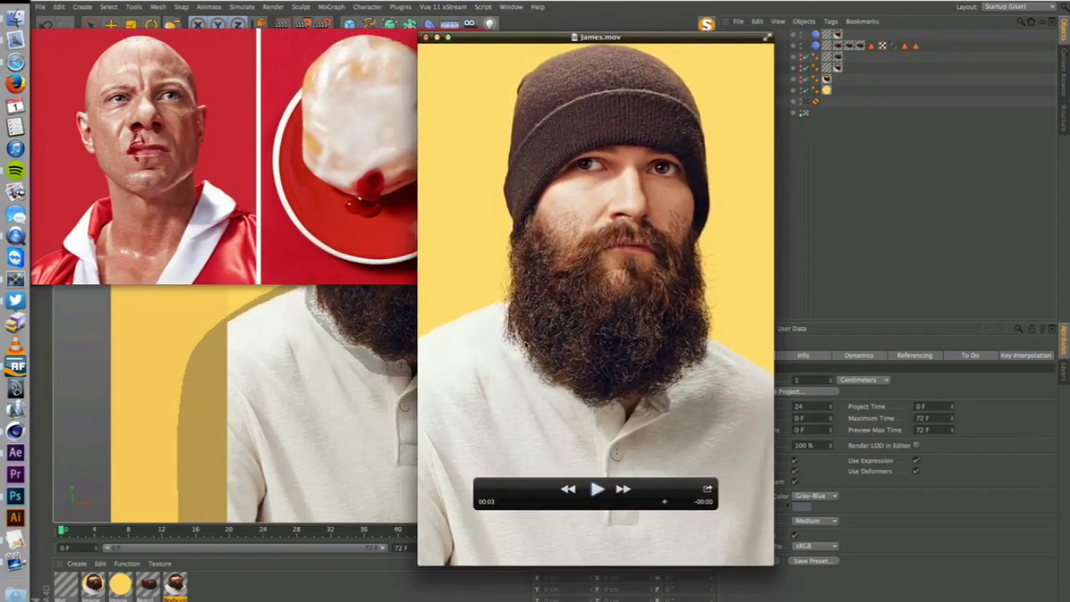
Switch to Photoshop, show the main layered portrait document and compare it with the Beard Mask layer hidden and shown.
{"action": "left_click", "coordinate": [15, 496]}
{"action": "left_click", "coordinate": [172, 36]}
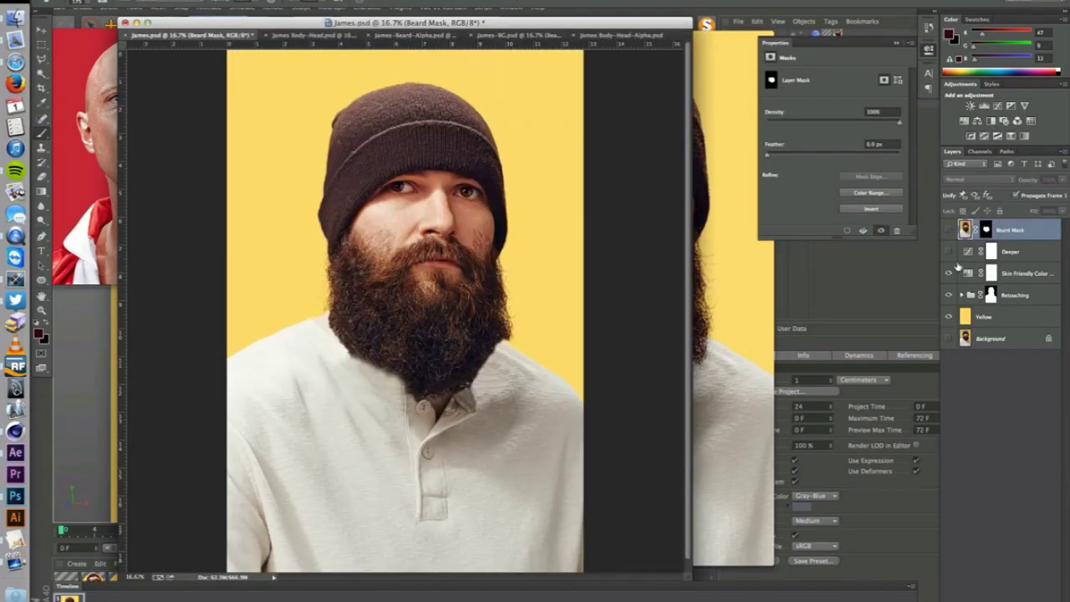
{"action": "left_click", "coordinate": [949, 230]}
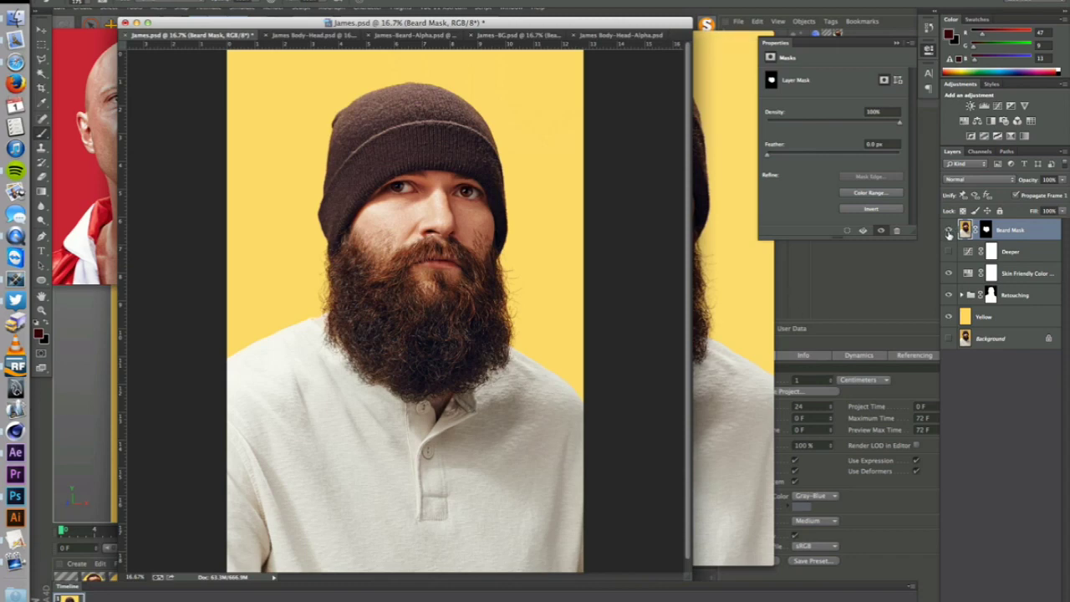
{"action": "left_click", "coordinate": [949, 230]}
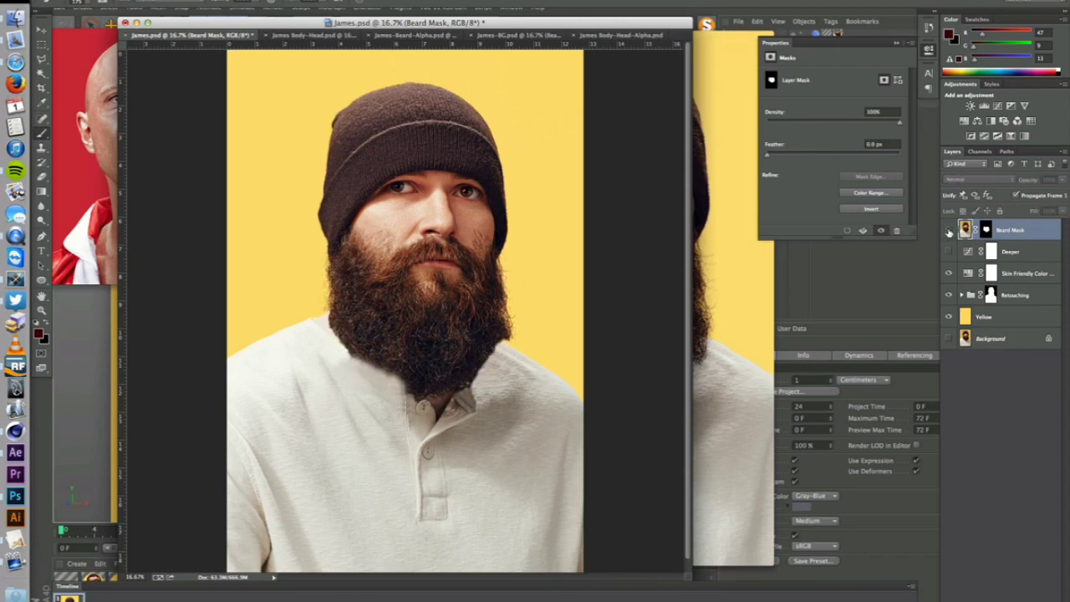
{"action": "left_click", "coordinate": [949, 229]}
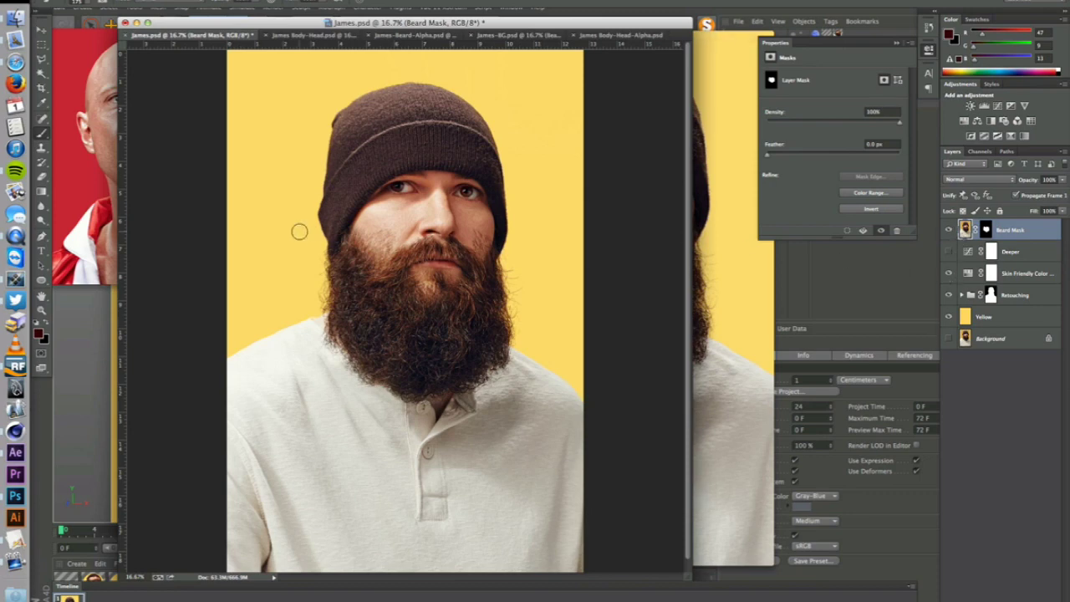
{"action": "left_click", "coordinate": [949, 231]}
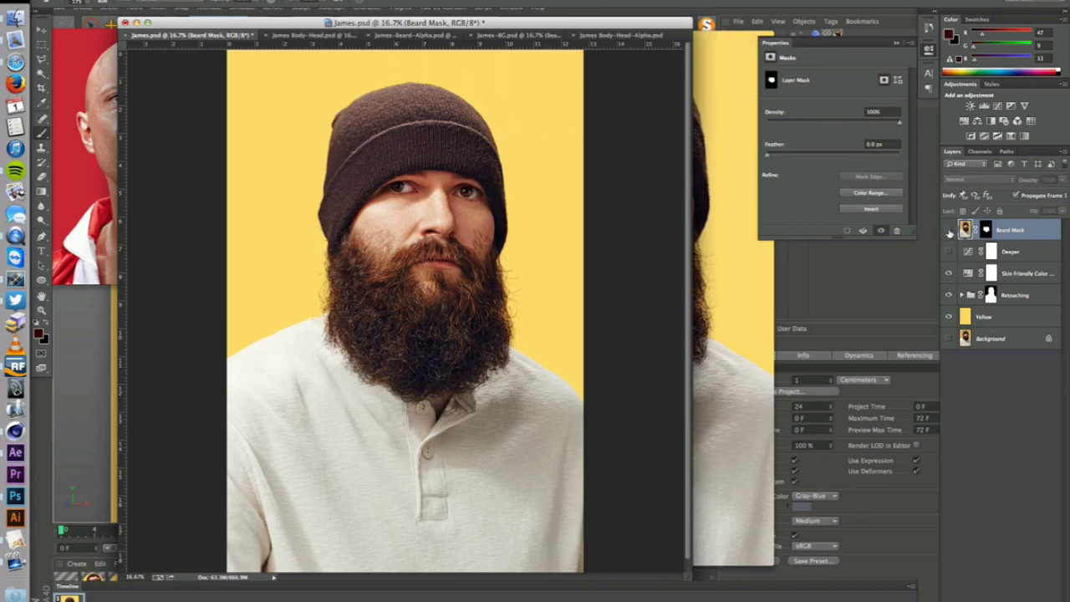
{"action": "left_click", "coordinate": [949, 231]}
Compare the portrait with the Retouching, Beard Mask and Yellow layers hidden and shown, and view the separate body-head and beard alpha documents.
{"action": "left_click", "coordinate": [949, 295]}
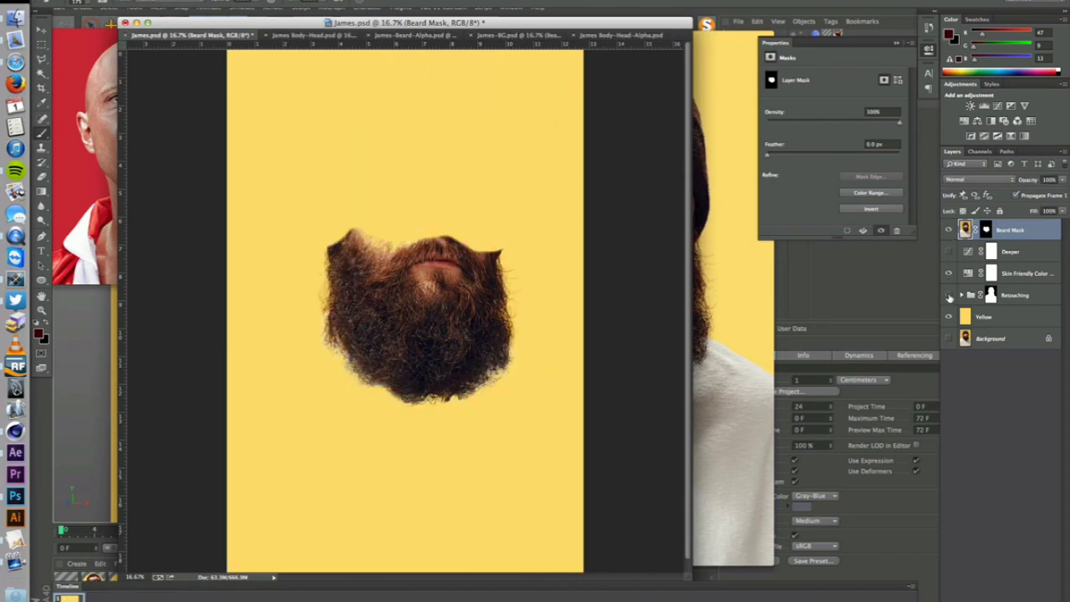
{"action": "left_click", "coordinate": [949, 231]}
{"action": "left_click", "coordinate": [949, 296]}
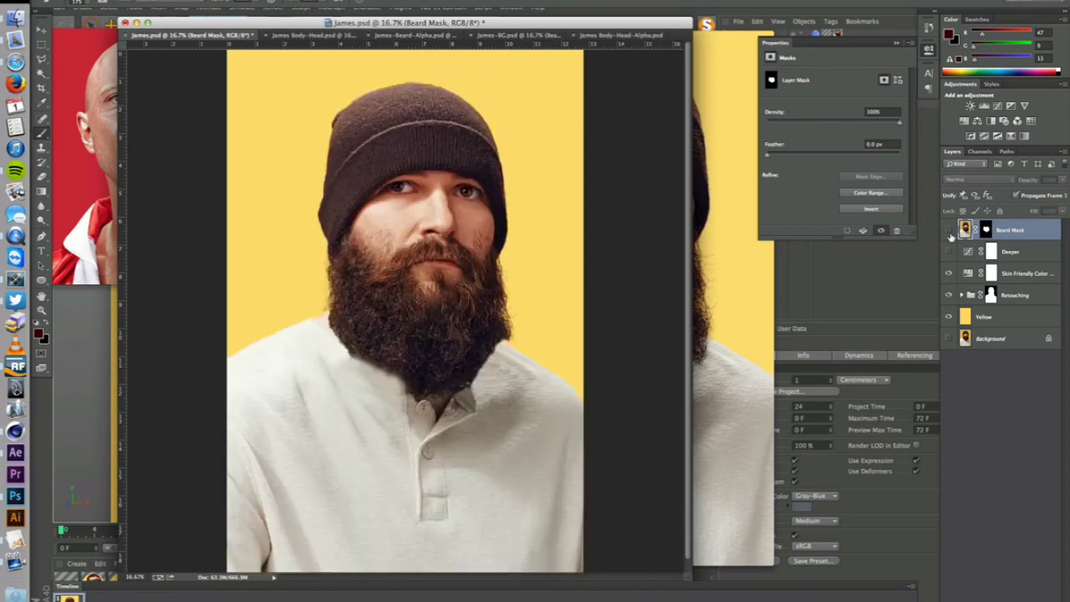
{"action": "left_click", "coordinate": [949, 230]}
{"action": "left_click", "coordinate": [949, 317]}
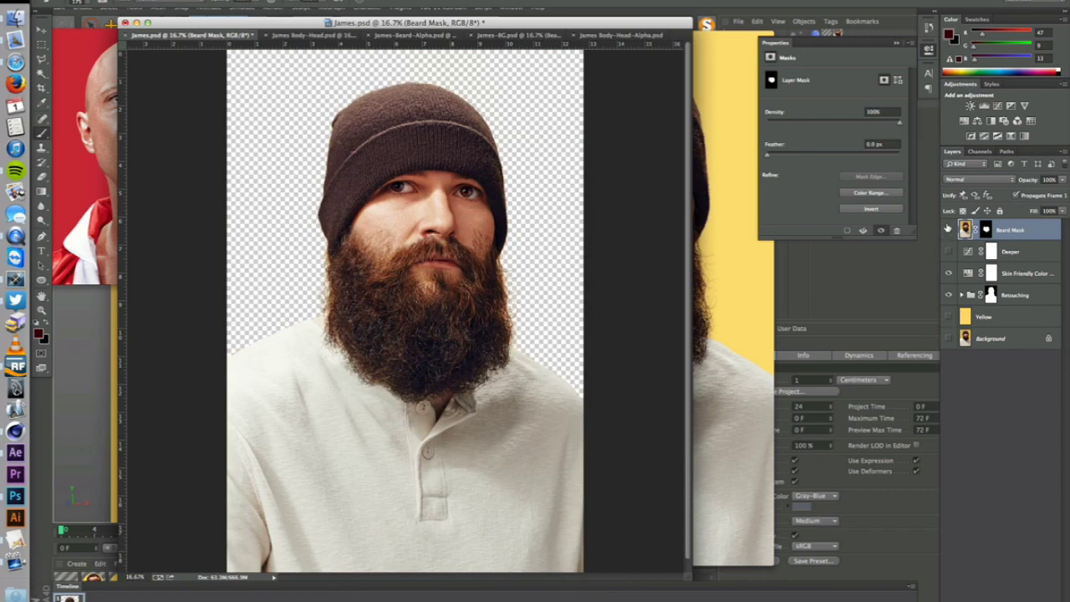
{"action": "left_click", "coordinate": [949, 230]}
{"action": "left_click", "coordinate": [948, 230]}
{"action": "left_click", "coordinate": [949, 317]}
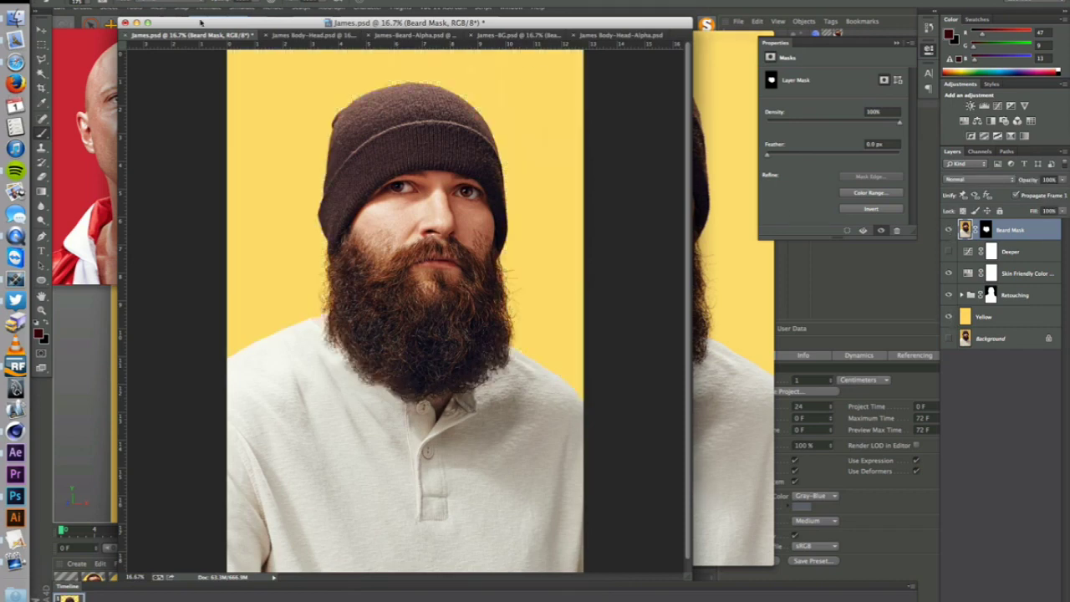
{"action": "left_click", "coordinate": [311, 35]}
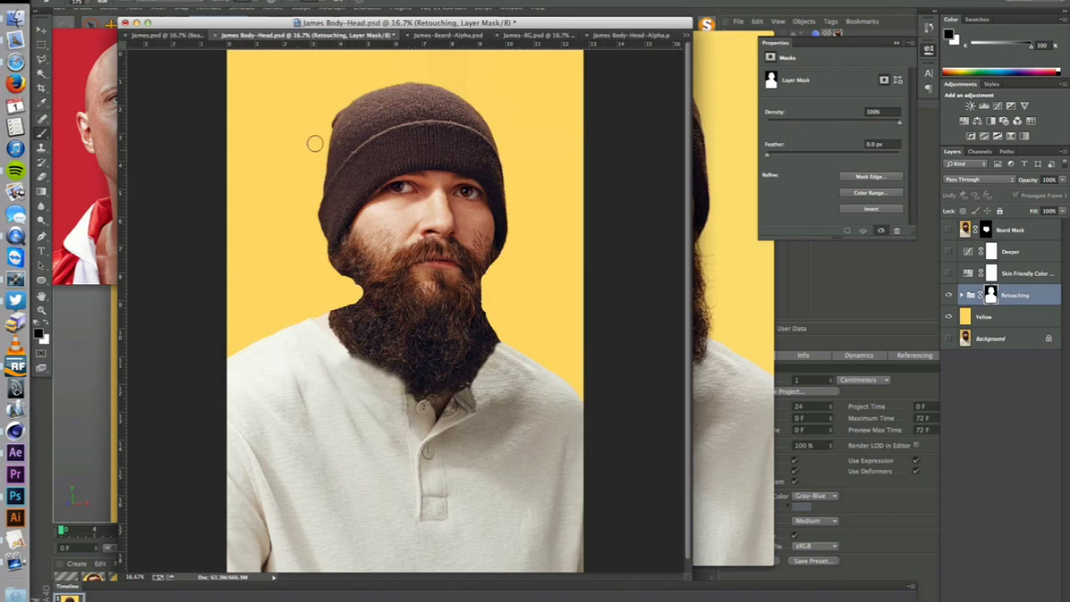
{"action": "left_click", "coordinate": [436, 35]}
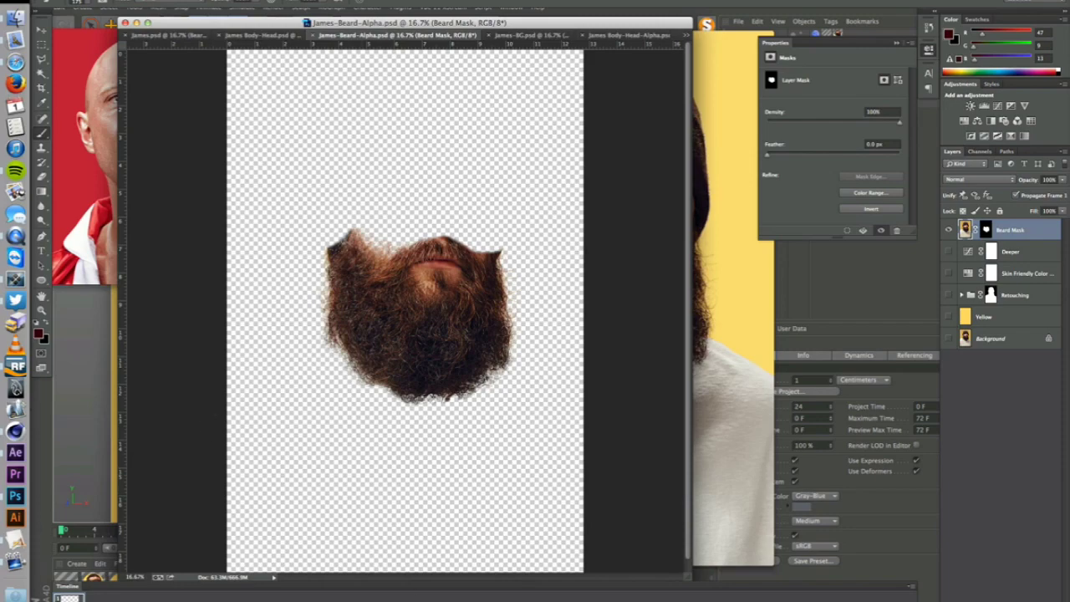
Switch to Cinema 4D, create a new project and add a camera to it.
{"action": "left_click", "coordinate": [15, 430]}
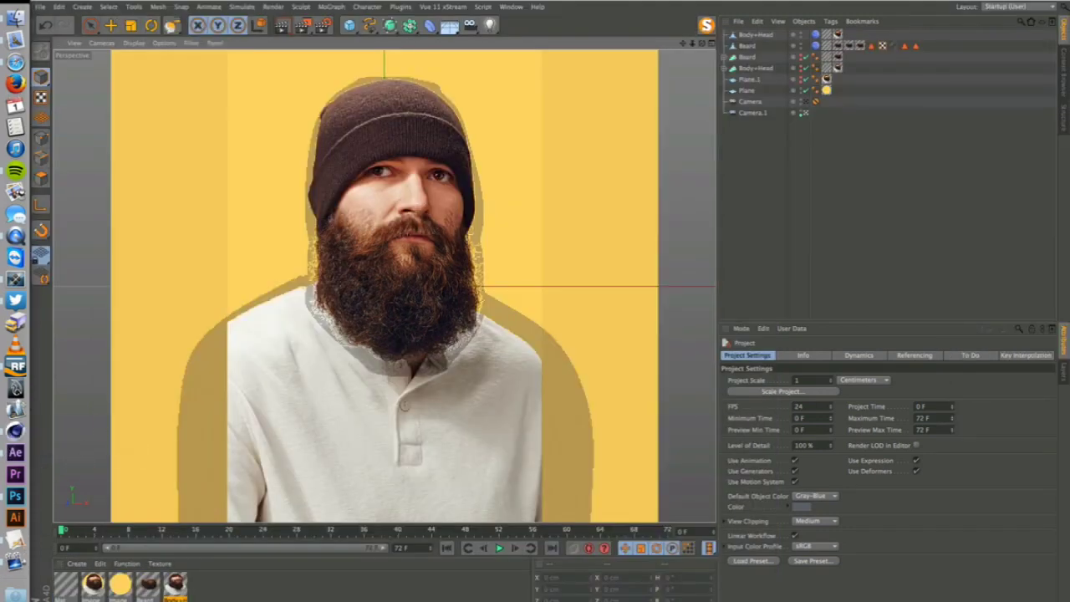
{"action": "left_click", "coordinate": [40, 6]}
{"action": "left_click", "coordinate": [52, 24]}
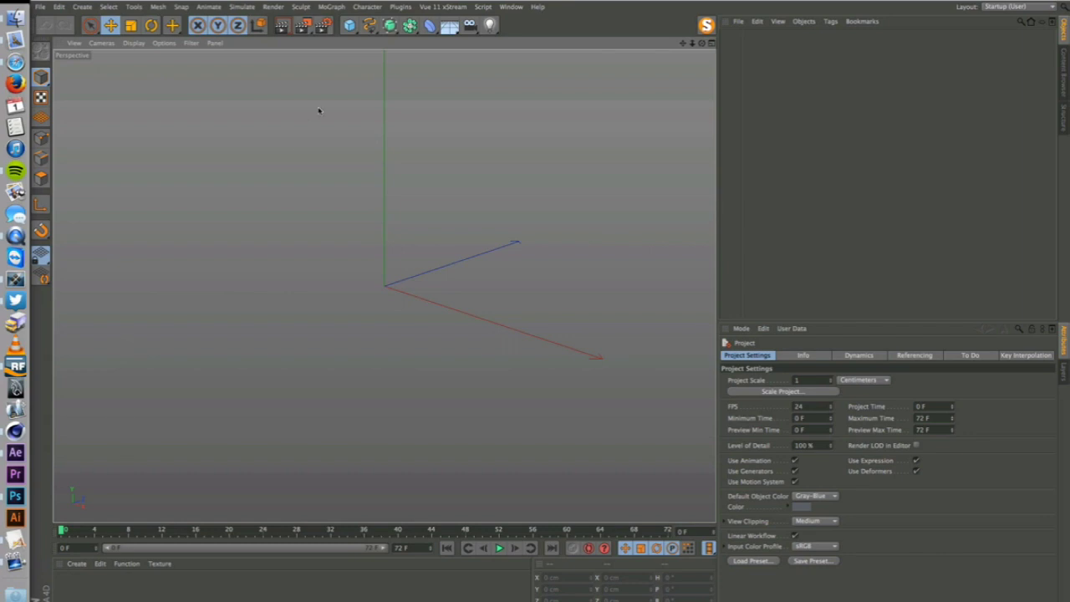
{"action": "left_click", "coordinate": [470, 26]}
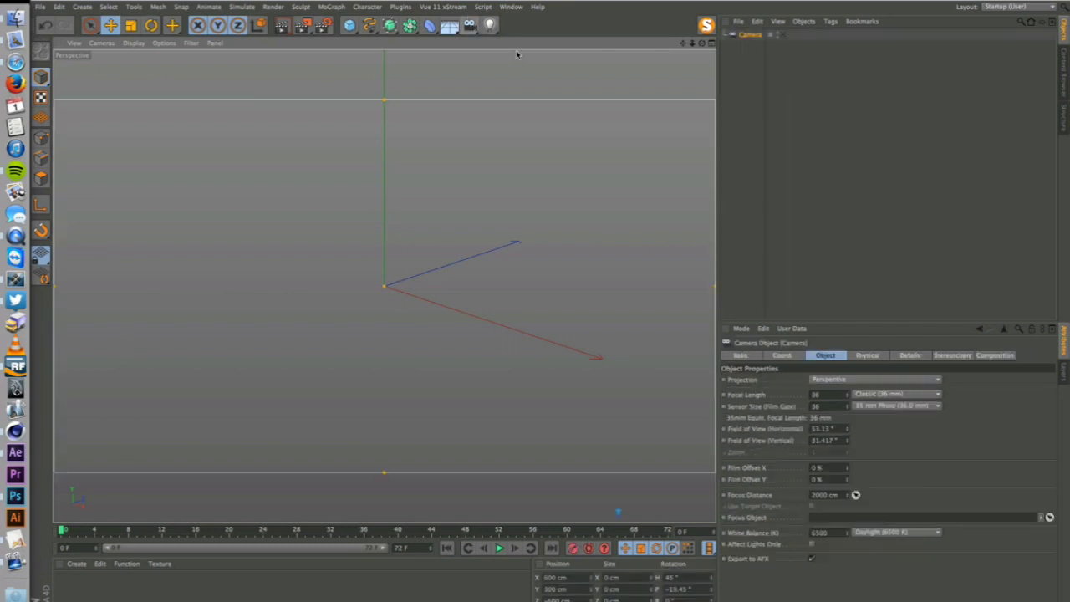
Open the render output settings and check the beard alpha image's dimensions in pixels with Photoshop's Image Size.
{"action": "left_click", "coordinate": [324, 25]}
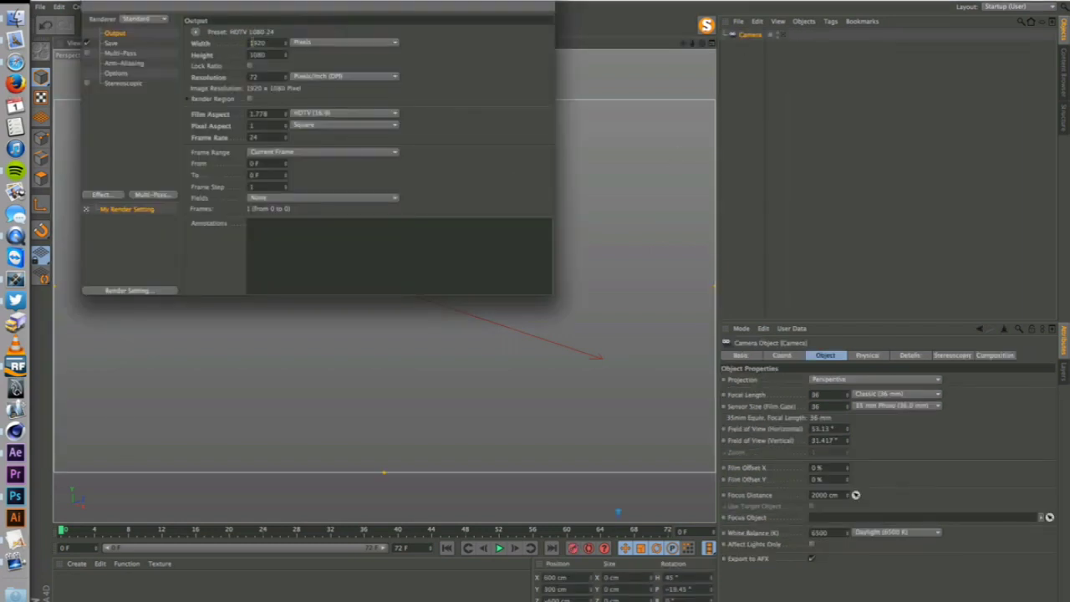
{"action": "double_click", "coordinate": [255, 42]}
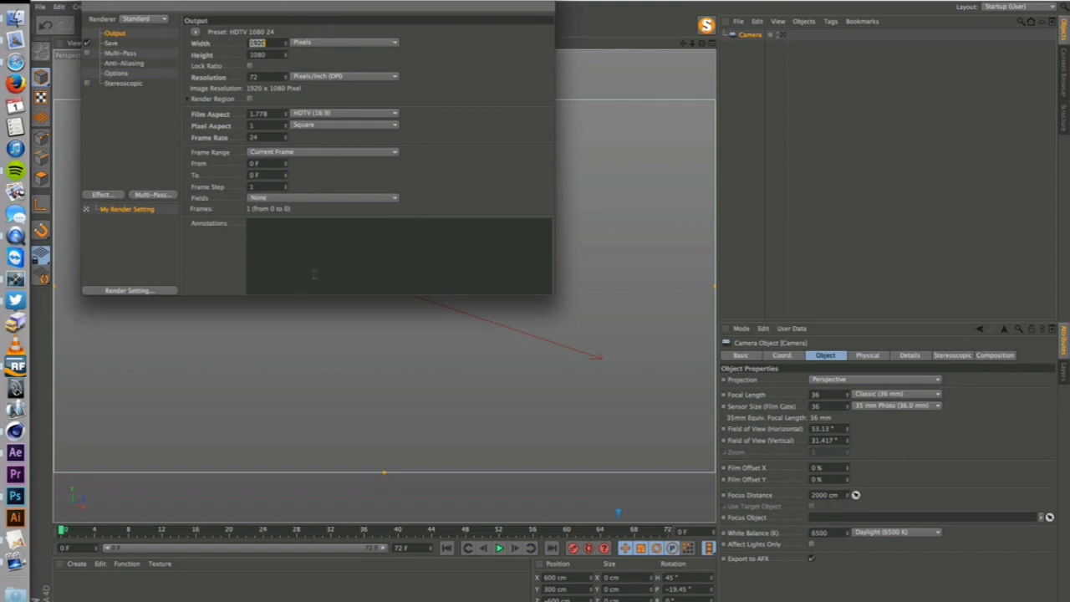
{"action": "double_click", "coordinate": [257, 113]}
{"action": "left_click", "coordinate": [15, 495]}
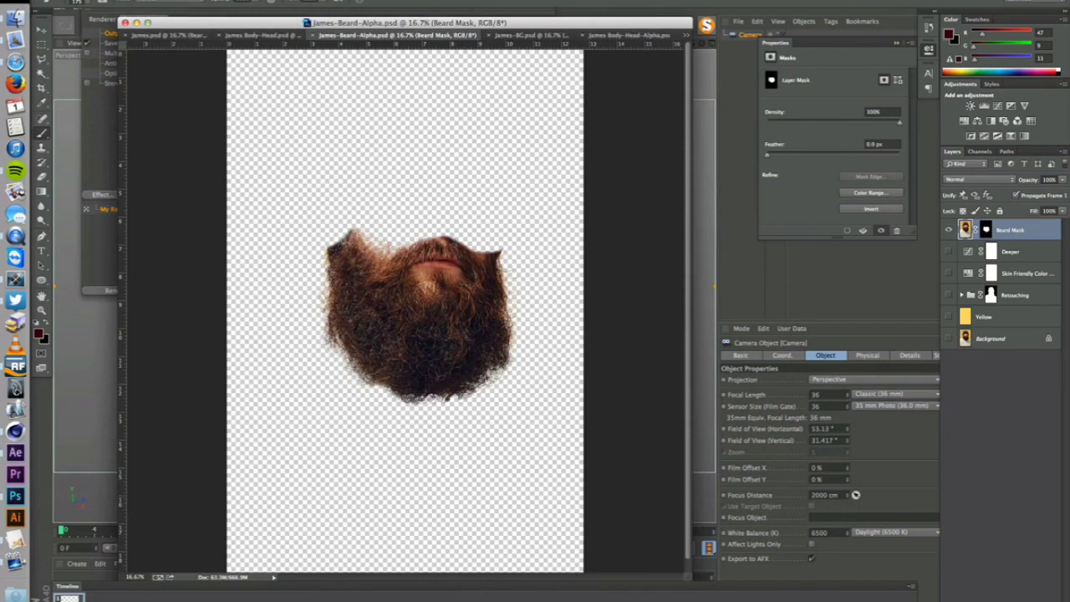
{"action": "left_click", "coordinate": [134, 2]}
{"action": "left_click", "coordinate": [164, 73]}
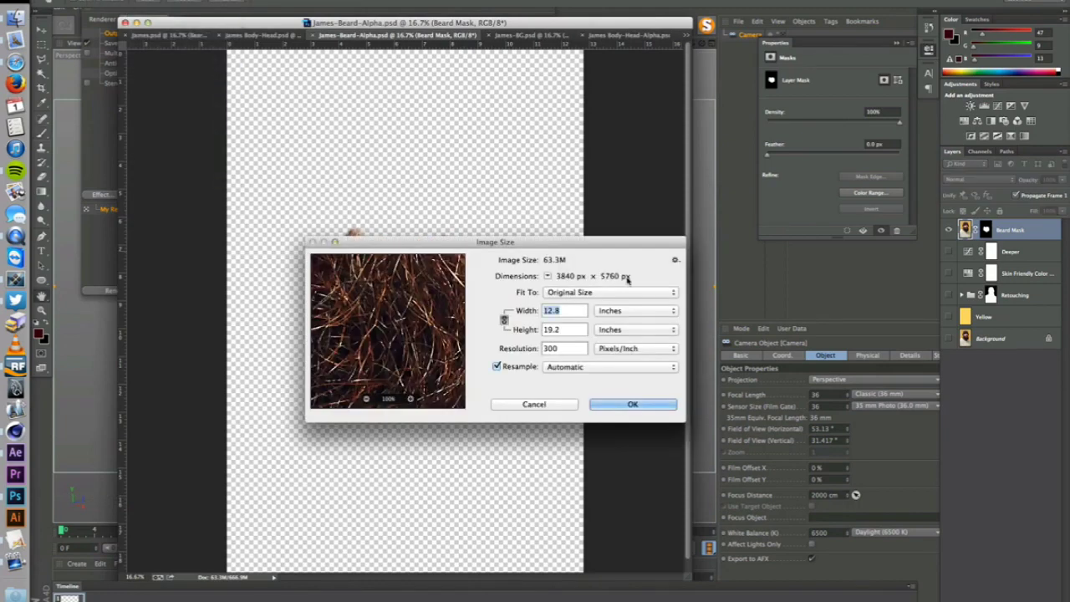
{"action": "left_click", "coordinate": [610, 311]}
{"action": "left_click", "coordinate": [597, 314]}
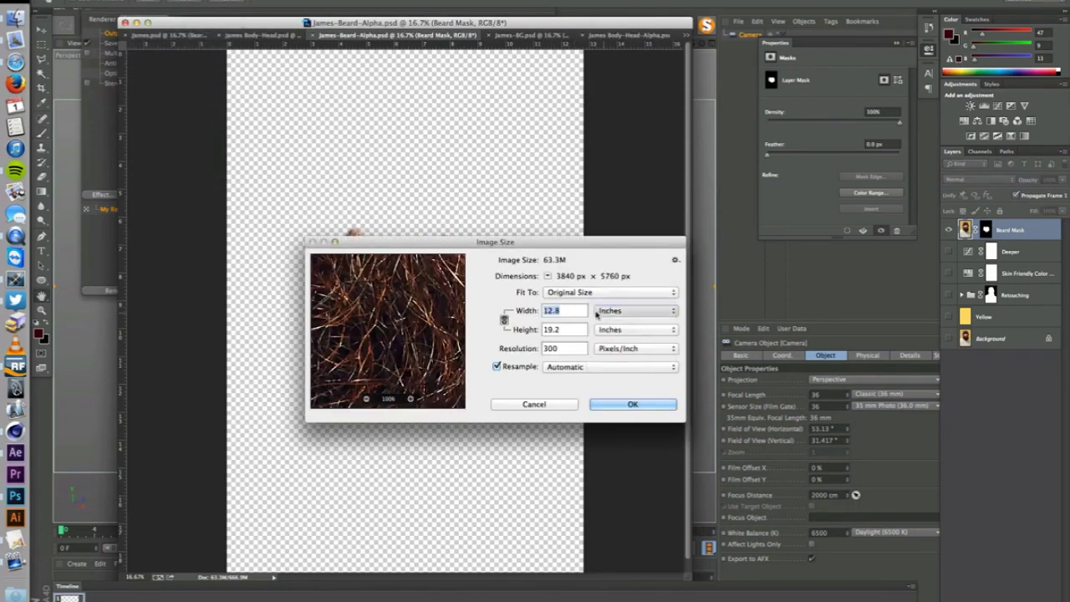
{"action": "left_click", "coordinate": [597, 313]}
{"action": "left_click", "coordinate": [597, 299]}
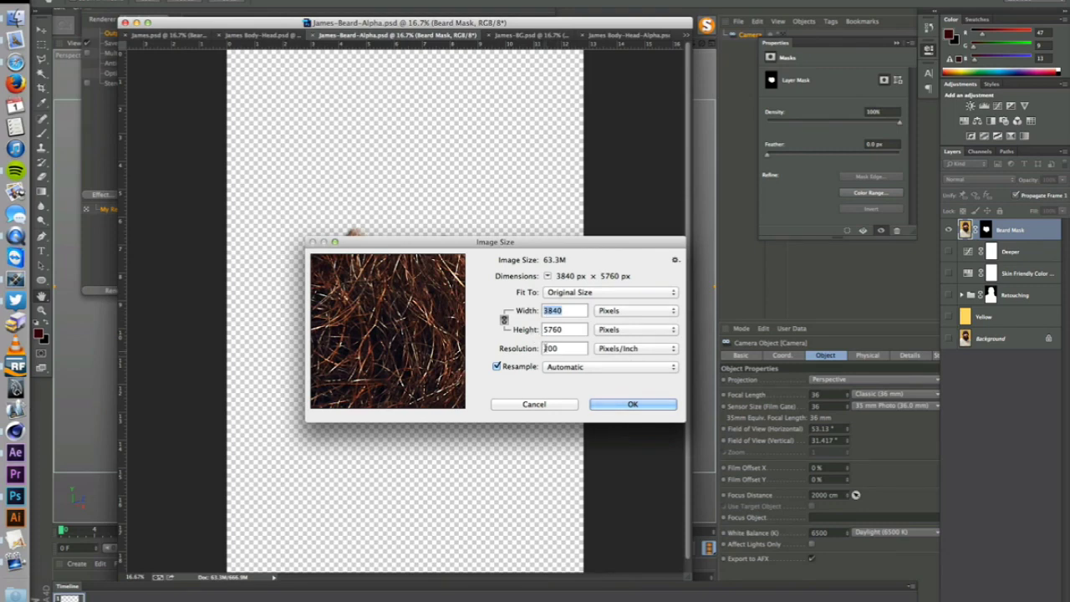
Return to Cinema 4D and set the render output to 3840 pixels wide and 5760 pixels high.
{"action": "left_click", "coordinate": [15, 430]}
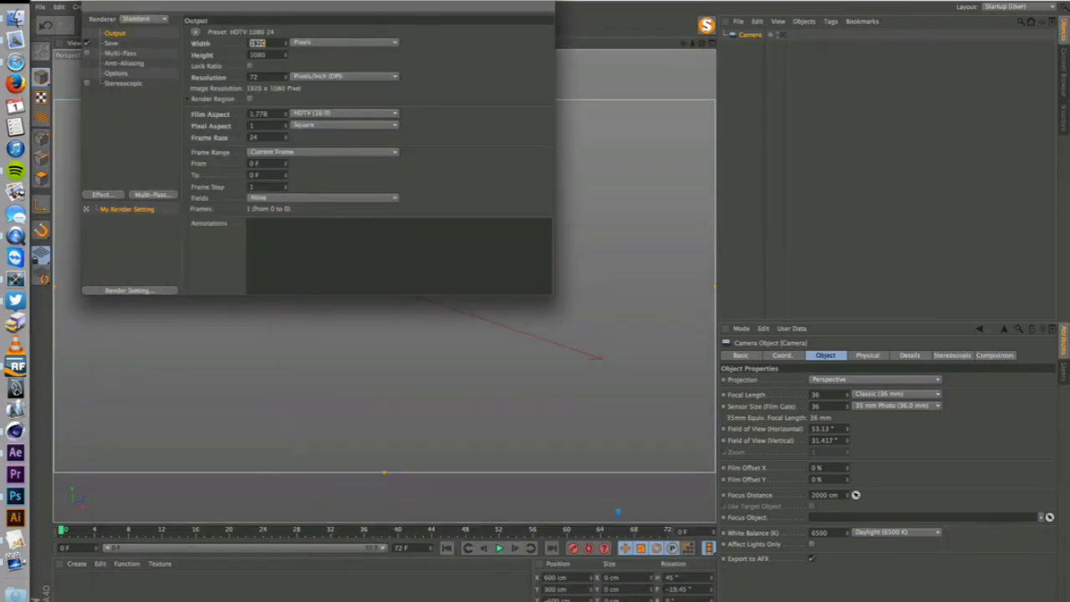
{"action": "type", "text": "3840"}
{"action": "key", "text": "Tab"}
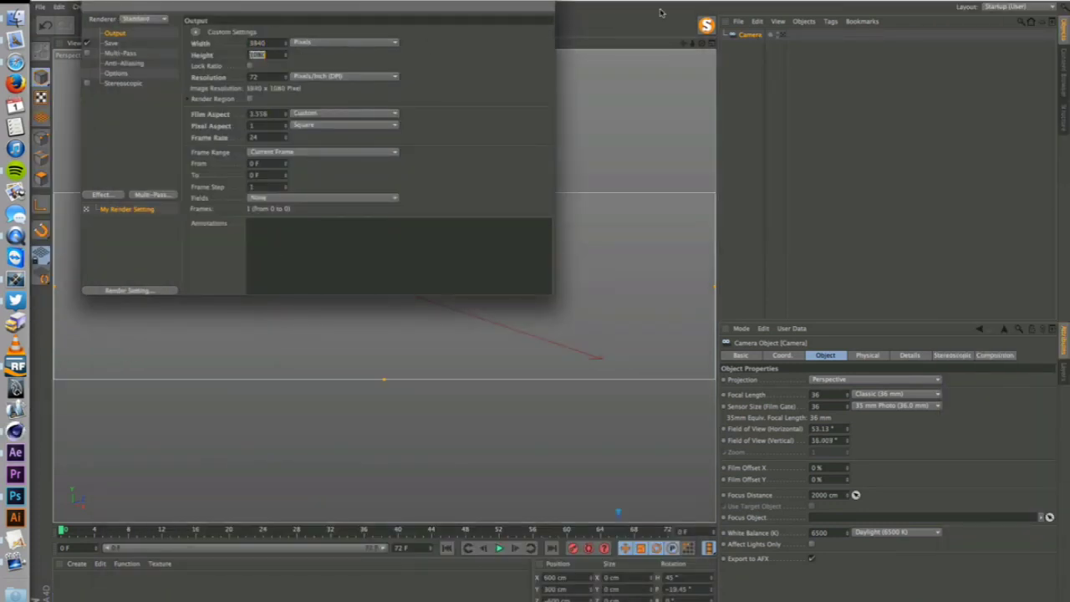
{"action": "type", "text": "5760"}
{"action": "key", "text": "Return"}
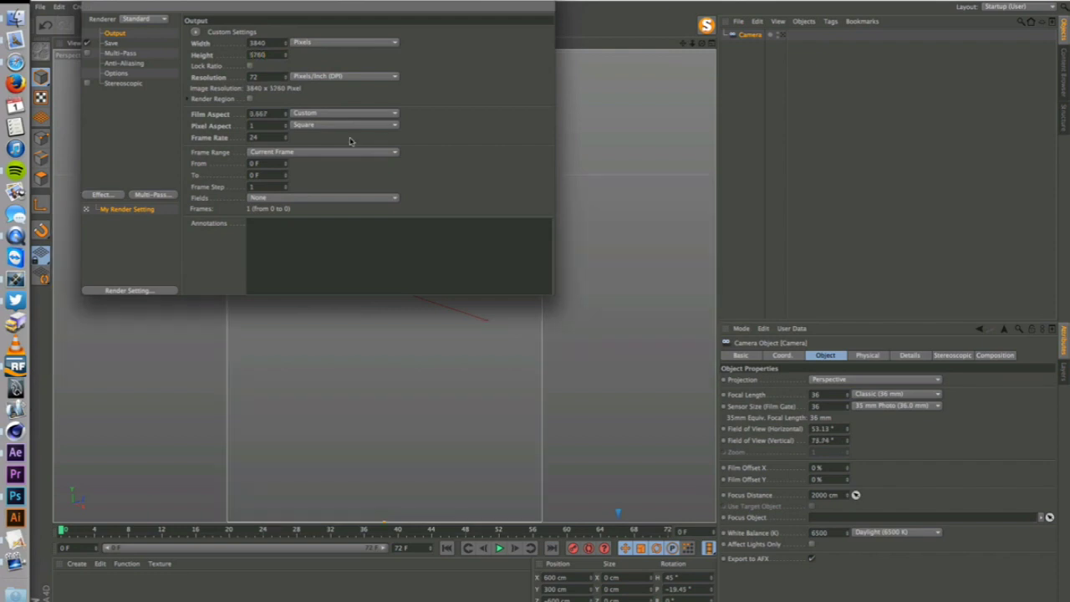
Lock the output ratio, set the render width to 60 pixels and close the render settings.
{"action": "double_click", "coordinate": [254, 113]}
{"action": "left_click", "coordinate": [249, 65]}
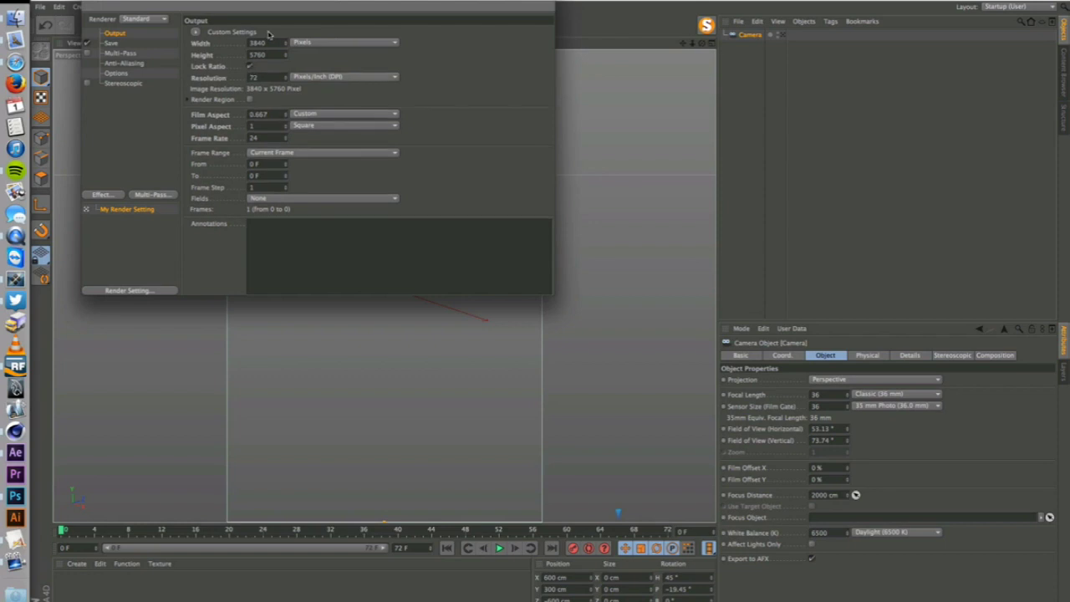
{"action": "double_click", "coordinate": [259, 43]}
{"action": "type", "text": "60"}
{"action": "key", "text": "Return"}
{"action": "left_click", "coordinate": [87, 4]}
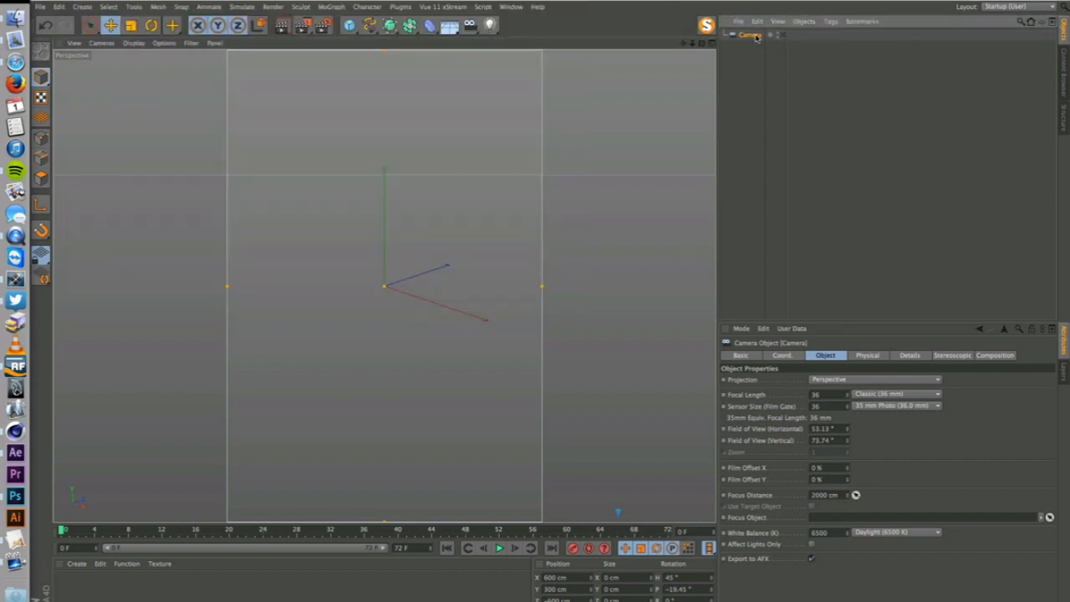
Look through the new camera and add a plane with its orientation set to +Z.
{"action": "left_click", "coordinate": [782, 35]}
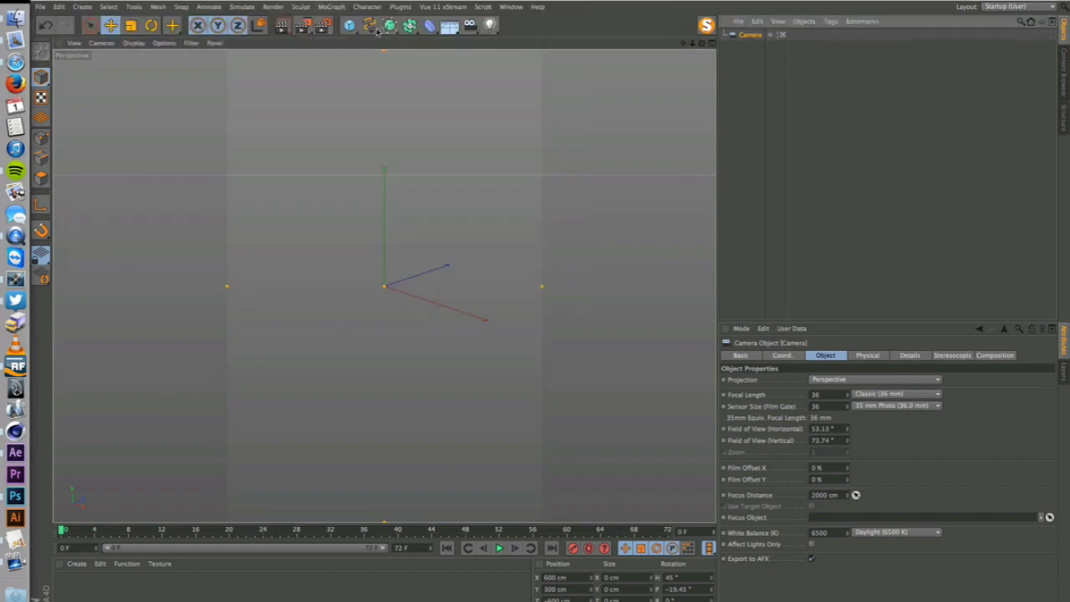
{"action": "left_click", "coordinate": [349, 26]}
{"action": "left_click", "coordinate": [463, 66]}
{"action": "left_click", "coordinate": [816, 428]}
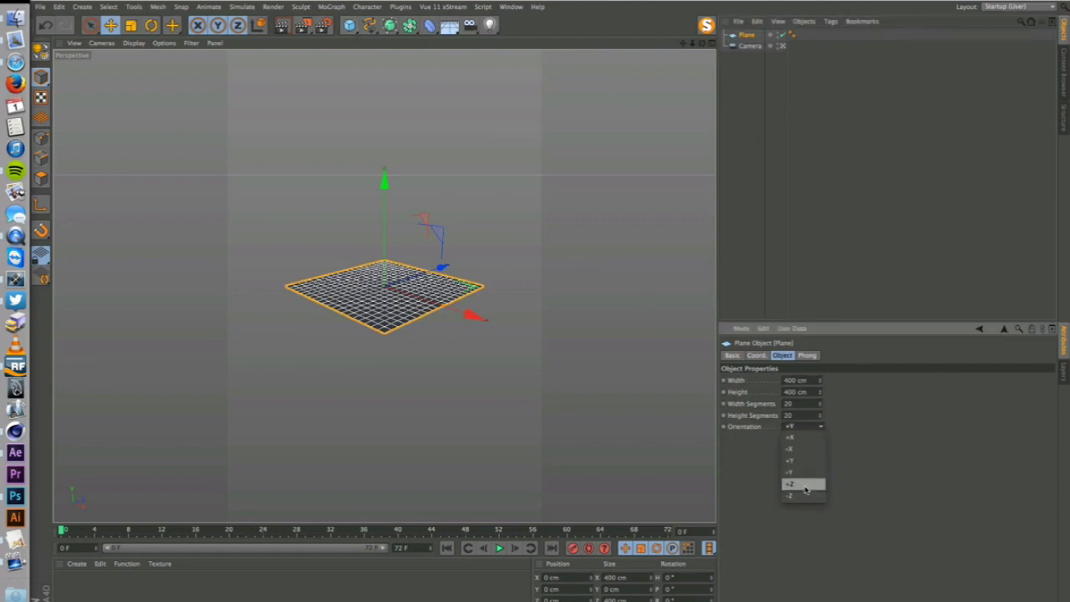
{"action": "left_click", "coordinate": [808, 484]}
Move the plane back to about 254 cm in Z and enlarge it to about 904 cm wide and 1384 cm high.
{"action": "left_click_drag", "start_coordinate": [383, 289], "coordinate": [528, 246], "text": "alt"}
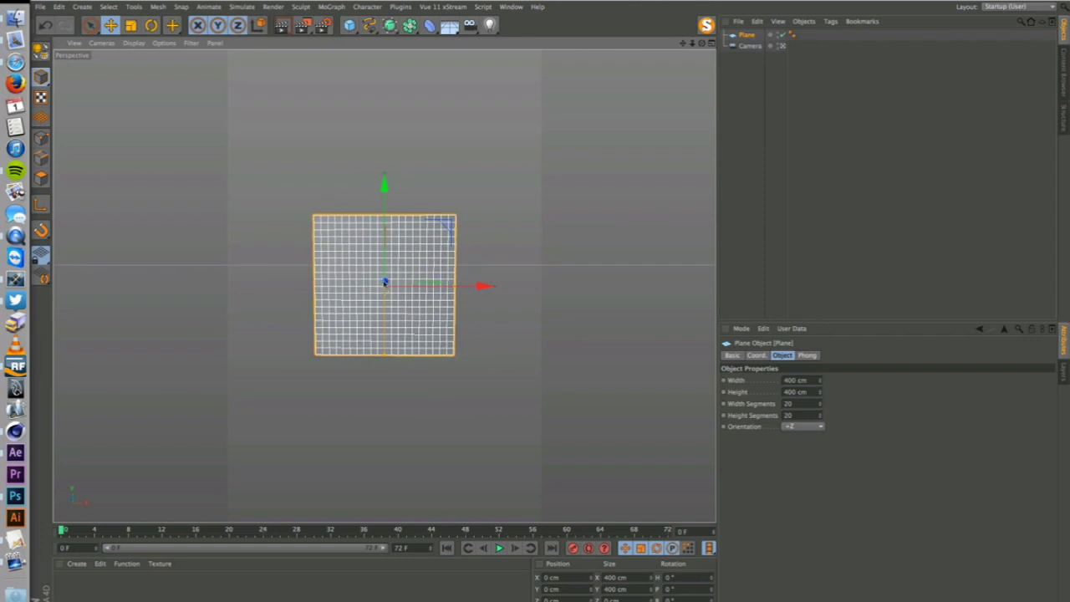
{"action": "scroll", "coordinate": [418, 284], "scroll_direction": "up", "scroll_amount": 3}
{"action": "scroll", "coordinate": [386, 283], "scroll_direction": "down", "scroll_amount": 3}
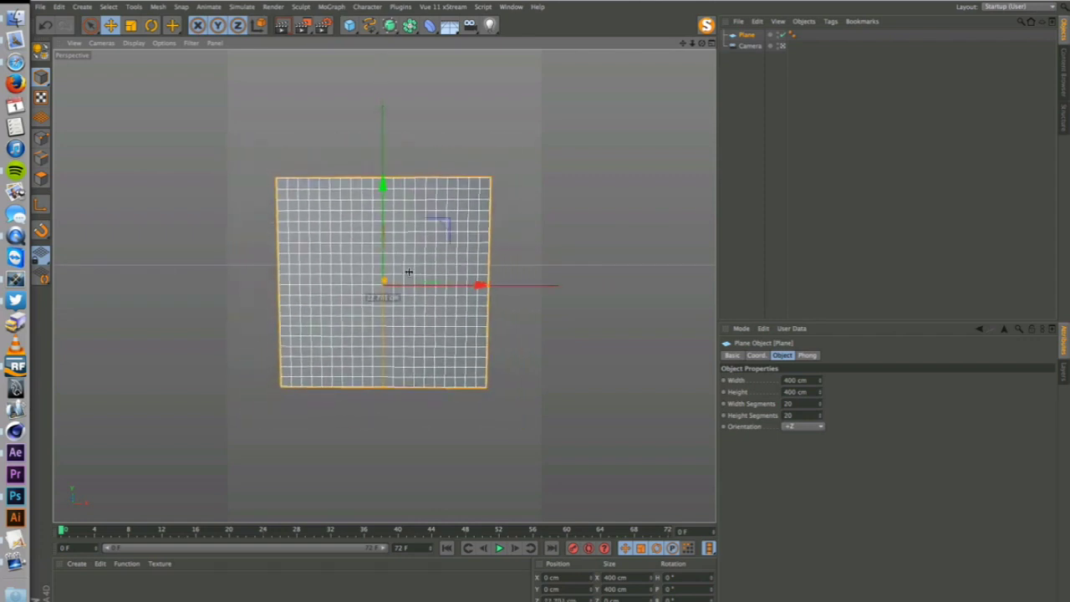
{"action": "left_click_drag", "start_coordinate": [461, 280], "coordinate": [558, 289]}
{"action": "left_click_drag", "start_coordinate": [386, 353], "coordinate": [401, 535]}
{"action": "left_click_drag", "start_coordinate": [386, 280], "coordinate": [388, 264], "text": "alt"}
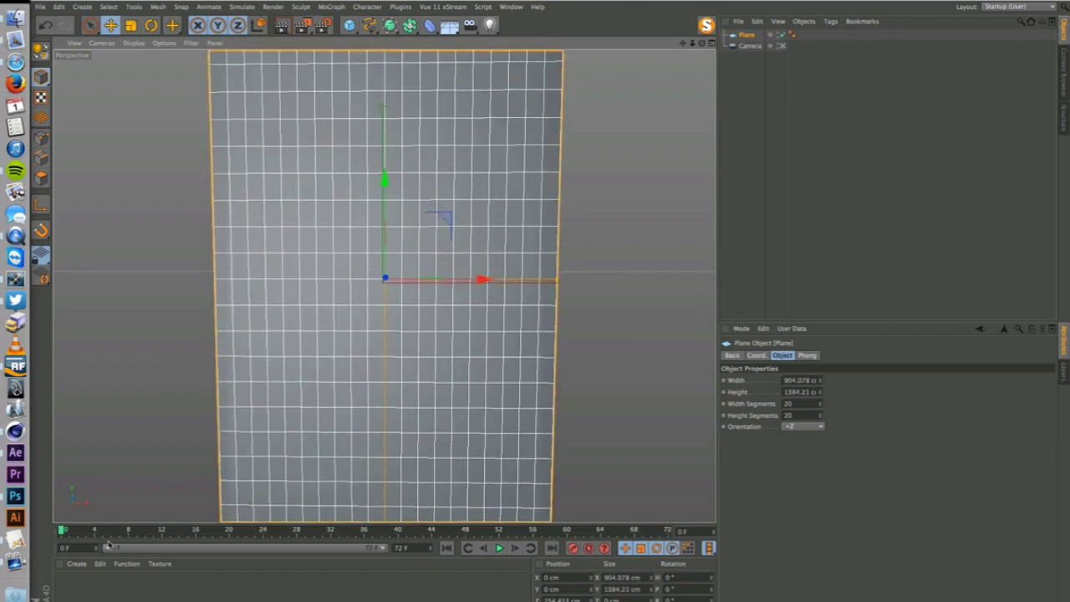
Create a new material with only the Luminance channel enabled, switching off Color and Specular.
{"action": "left_click", "coordinate": [76, 564]}
{"action": "left_click", "coordinate": [88, 477]}
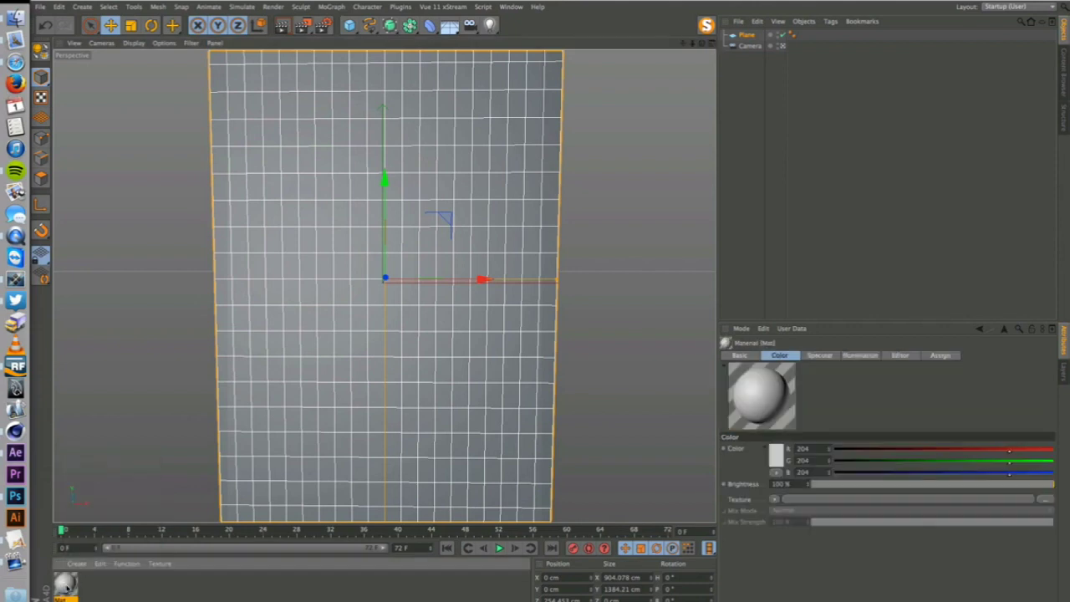
{"action": "double_click", "coordinate": [67, 586]}
{"action": "left_click", "coordinate": [209, 172]}
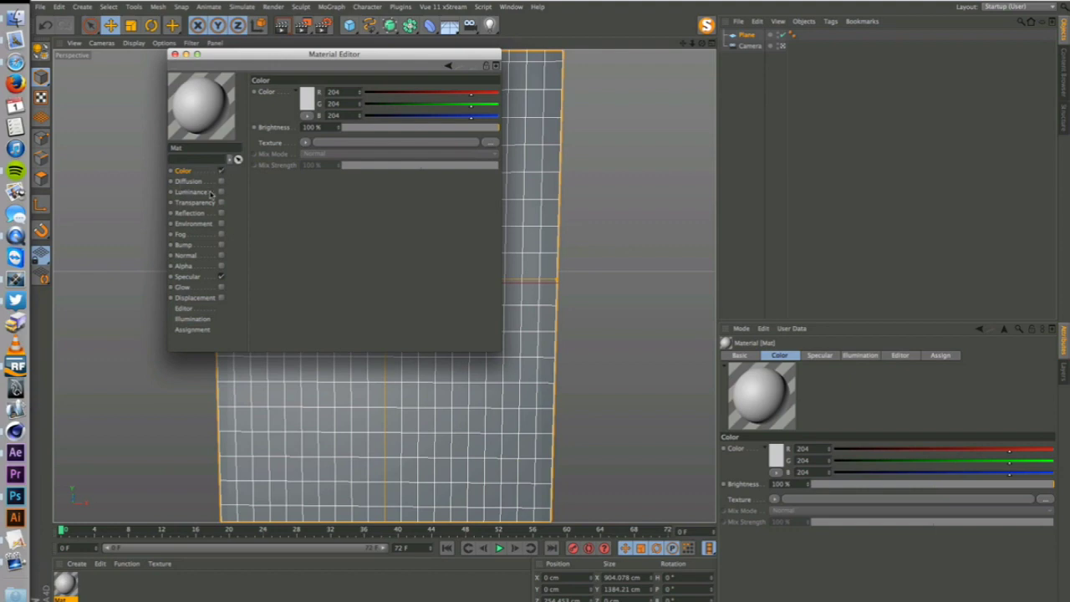
{"action": "left_click", "coordinate": [193, 192]}
{"action": "left_click", "coordinate": [221, 191]}
{"action": "left_click", "coordinate": [220, 171]}
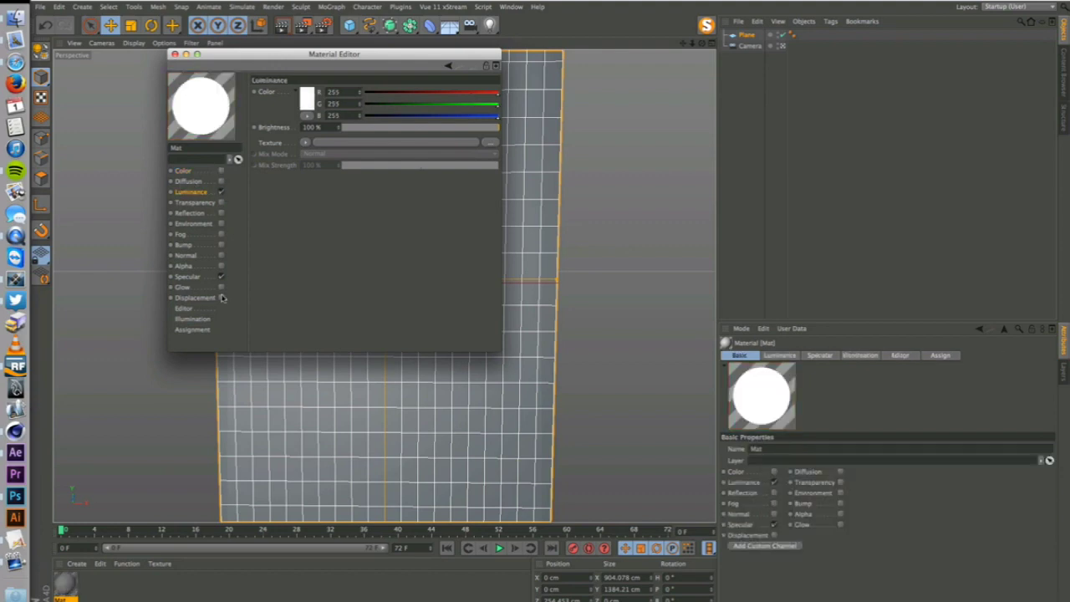
{"action": "left_click", "coordinate": [221, 276]}
Load James.psd as the material's luminance texture and apply the material to the plane.
{"action": "left_click", "coordinate": [492, 144]}
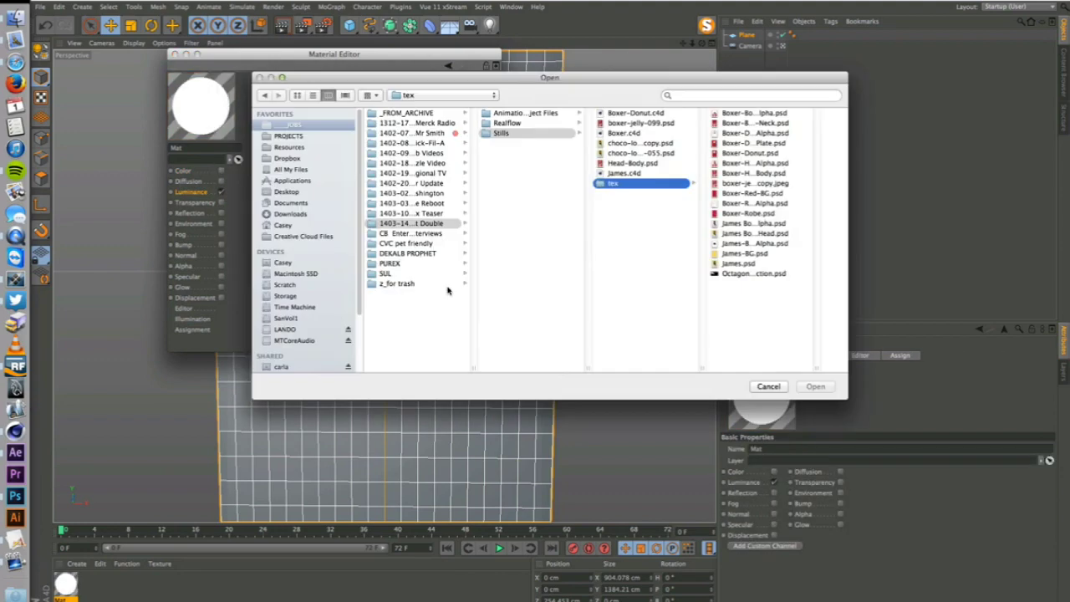
{"action": "left_click", "coordinate": [748, 266]}
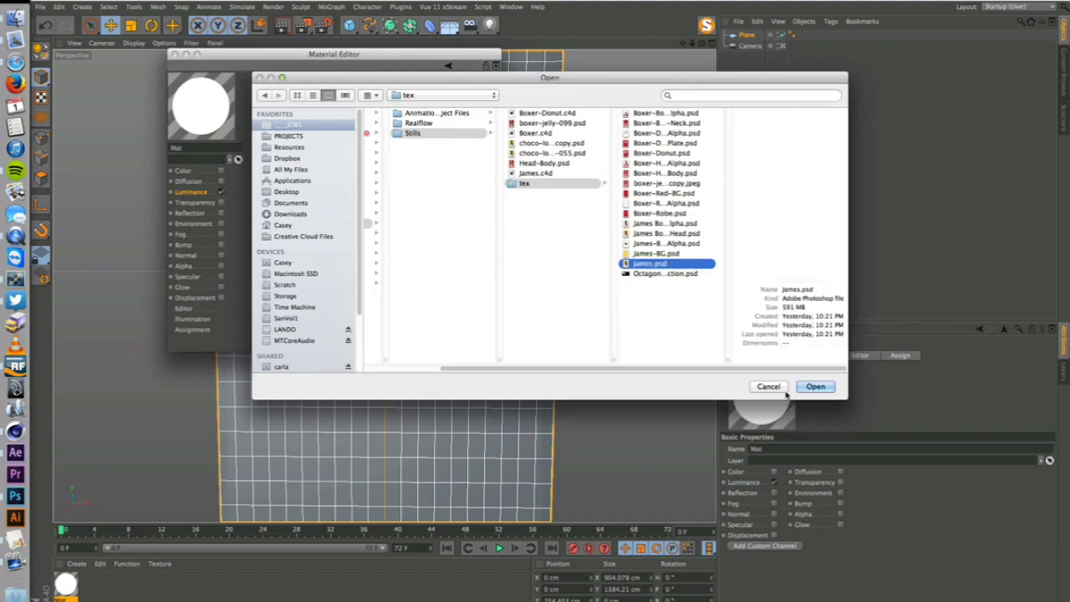
{"action": "left_click", "coordinate": [815, 386]}
{"action": "left_click", "coordinate": [586, 202]}
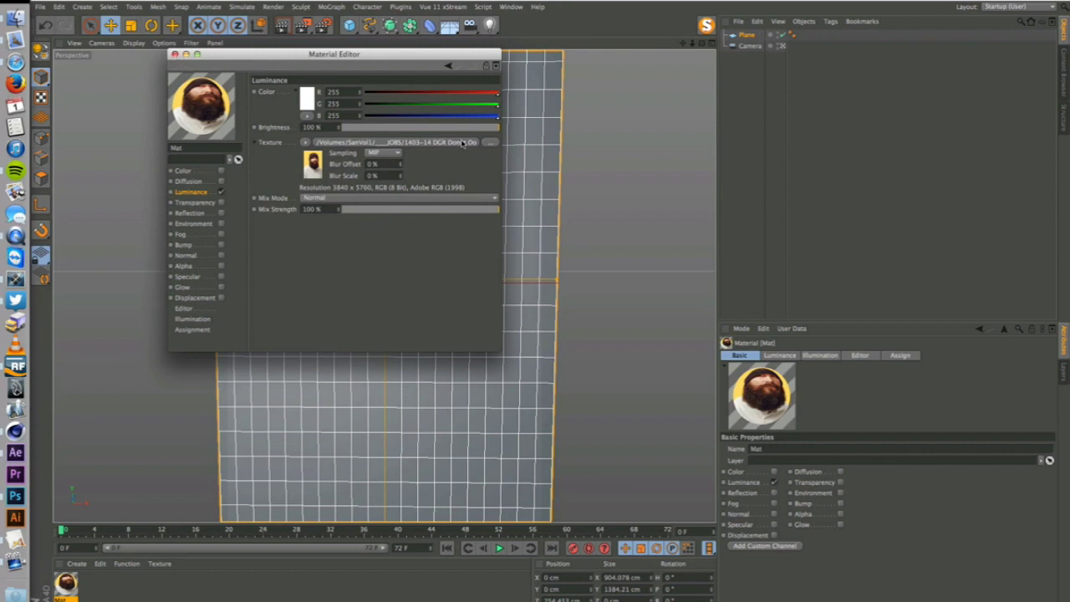
{"action": "left_click", "coordinate": [174, 54]}
{"action": "left_click_drag", "start_coordinate": [304, 375], "coordinate": [332, 368]}
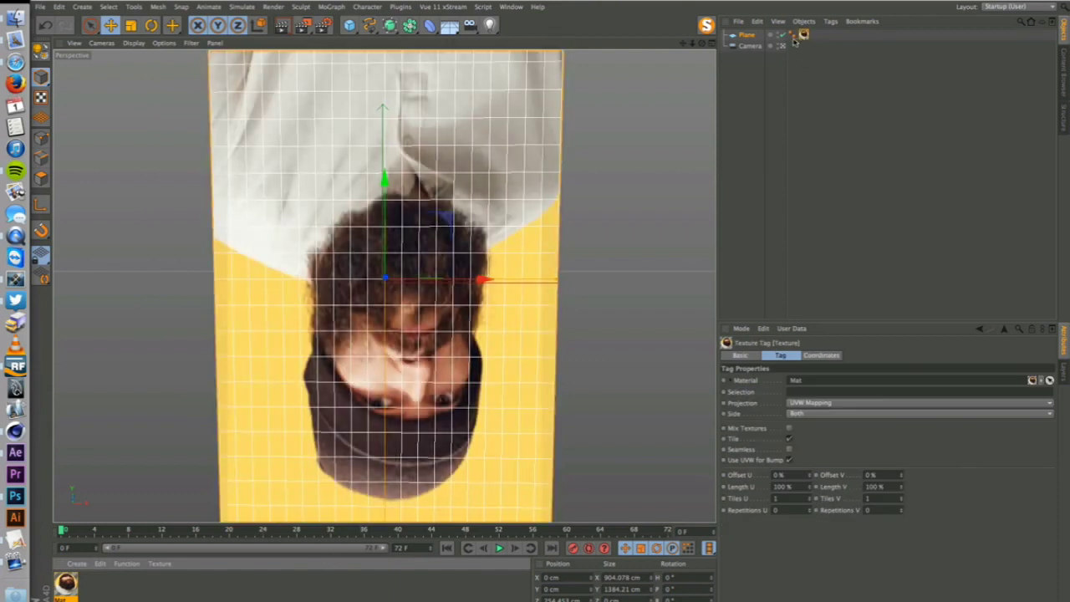
Set the plane's texture projection to Camera Mapping with a film aspect of 0.667, using the scene's camera.
{"action": "left_click", "coordinate": [749, 46]}
{"action": "left_click", "coordinate": [802, 35]}
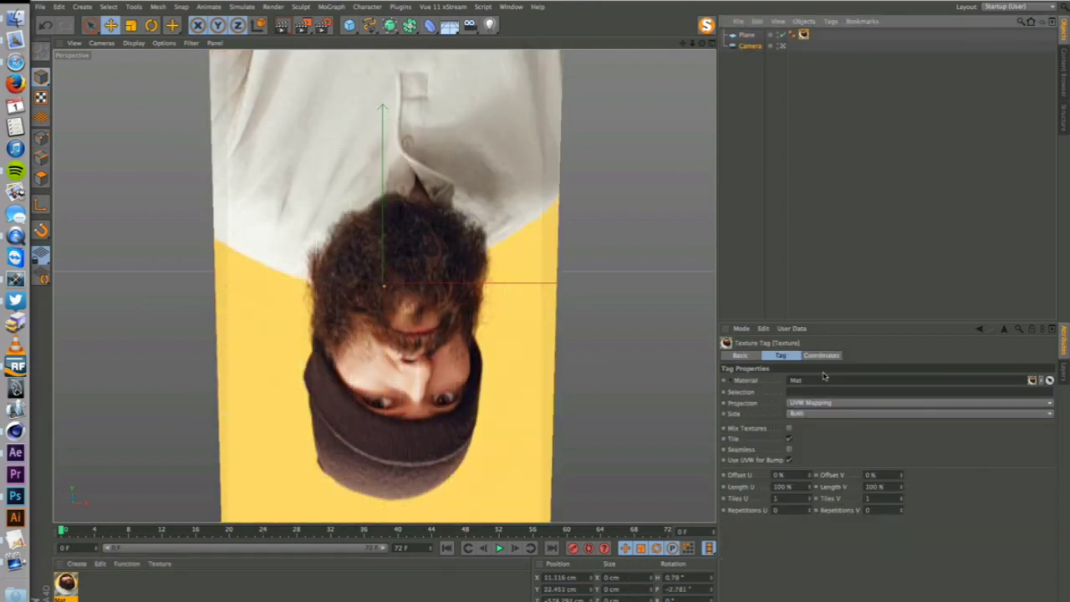
{"action": "left_click", "coordinate": [794, 405]}
{"action": "left_click", "coordinate": [809, 515]}
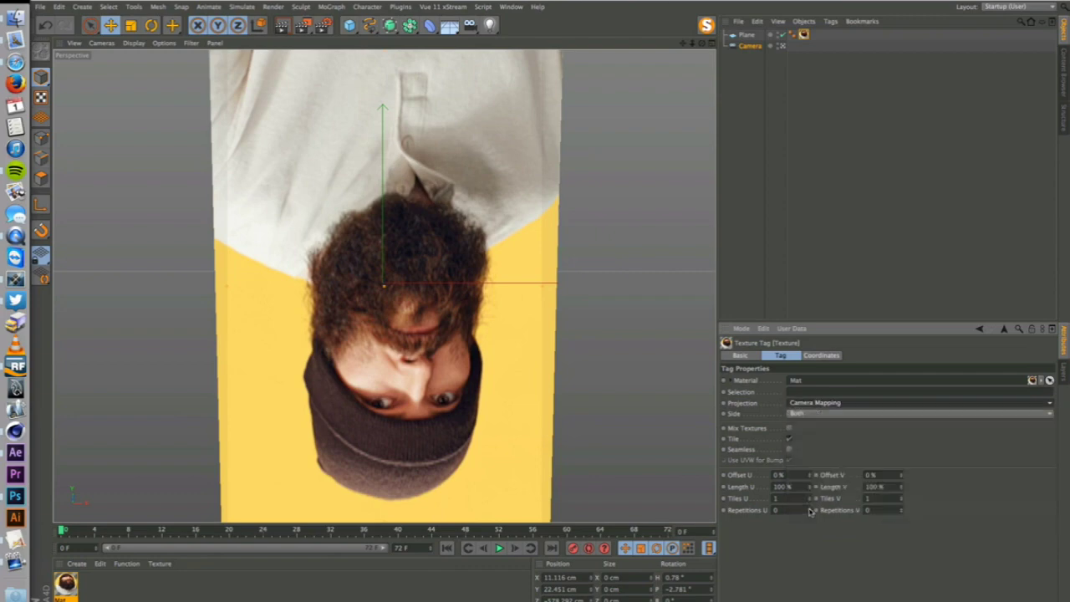
{"action": "left_click", "coordinate": [799, 440]}
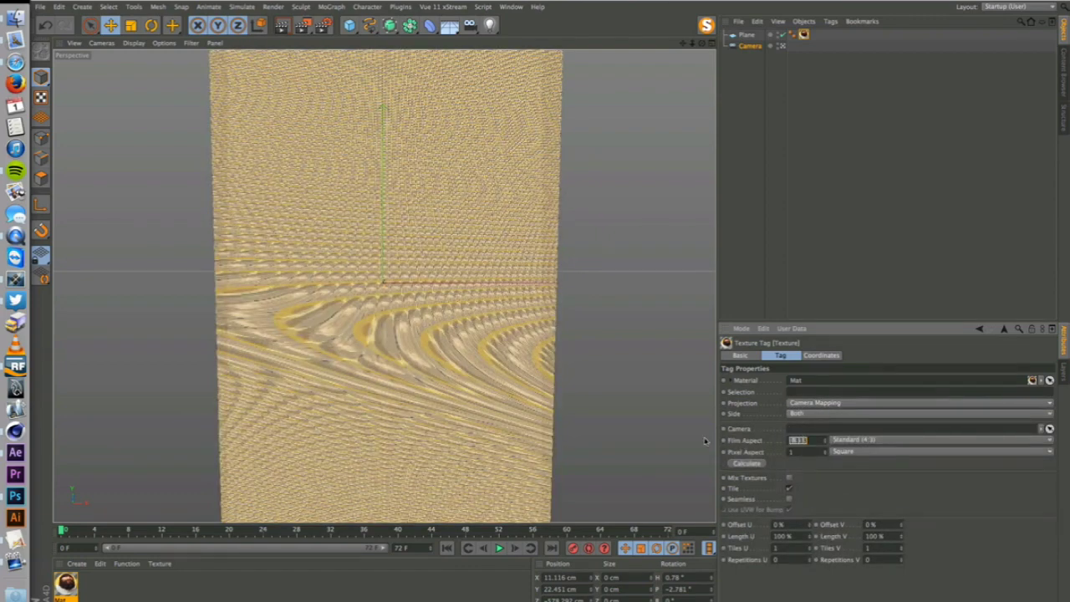
{"action": "type", "text": "0.667"}
{"action": "key", "text": "Tab"}
{"action": "left_click_drag", "start_coordinate": [766, 48], "coordinate": [799, 430]}
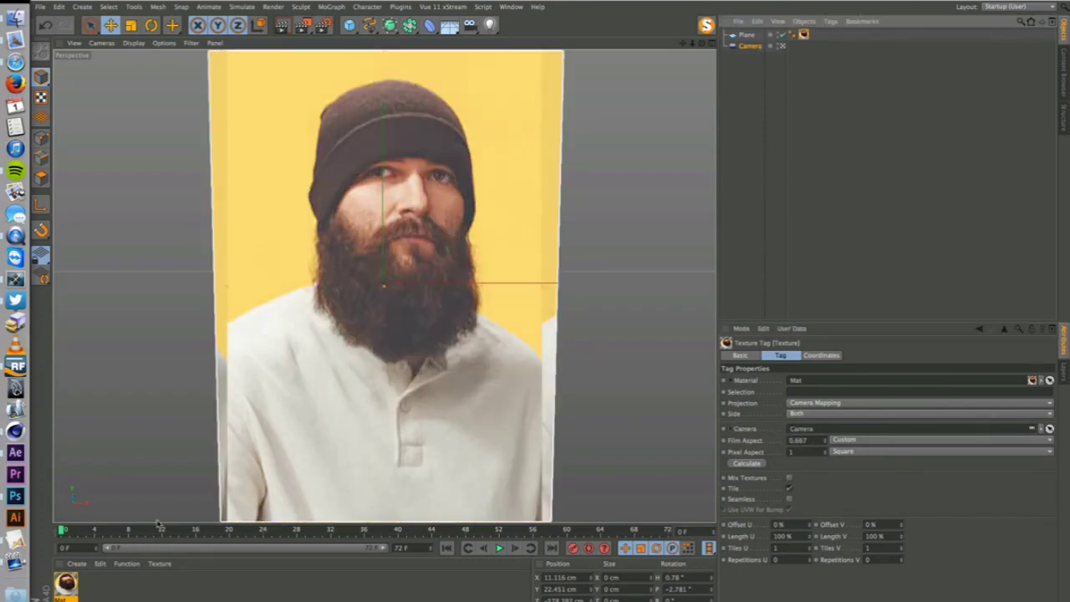
Set the portrait material's texture preview size to 1024x1024 and close the material editor.
{"action": "double_click", "coordinate": [66, 583]}
{"action": "left_click", "coordinate": [184, 309]}
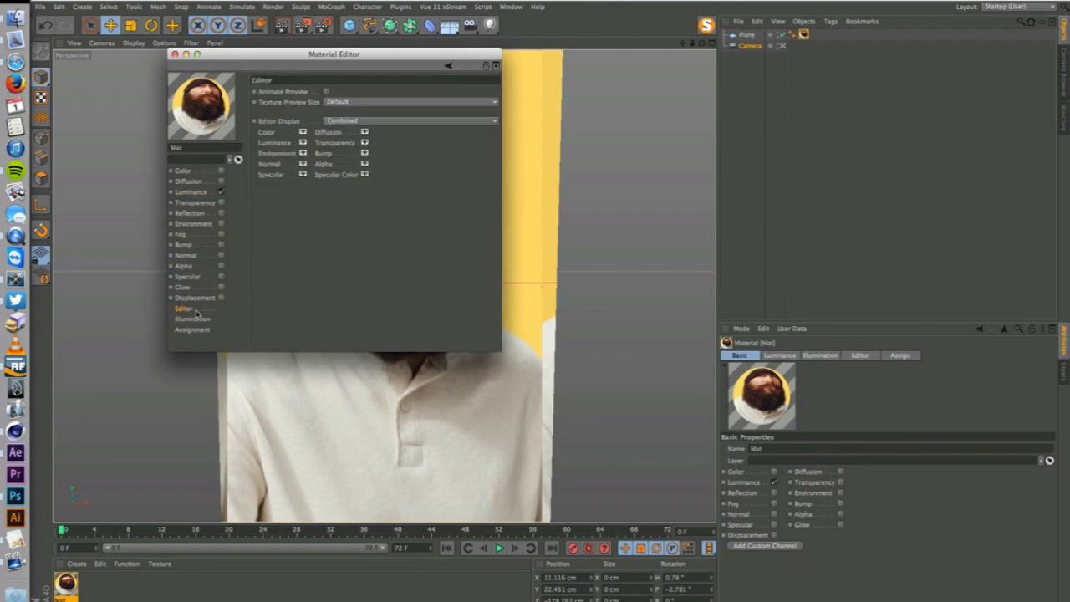
{"action": "left_click", "coordinate": [326, 102]}
{"action": "left_click", "coordinate": [382, 187]}
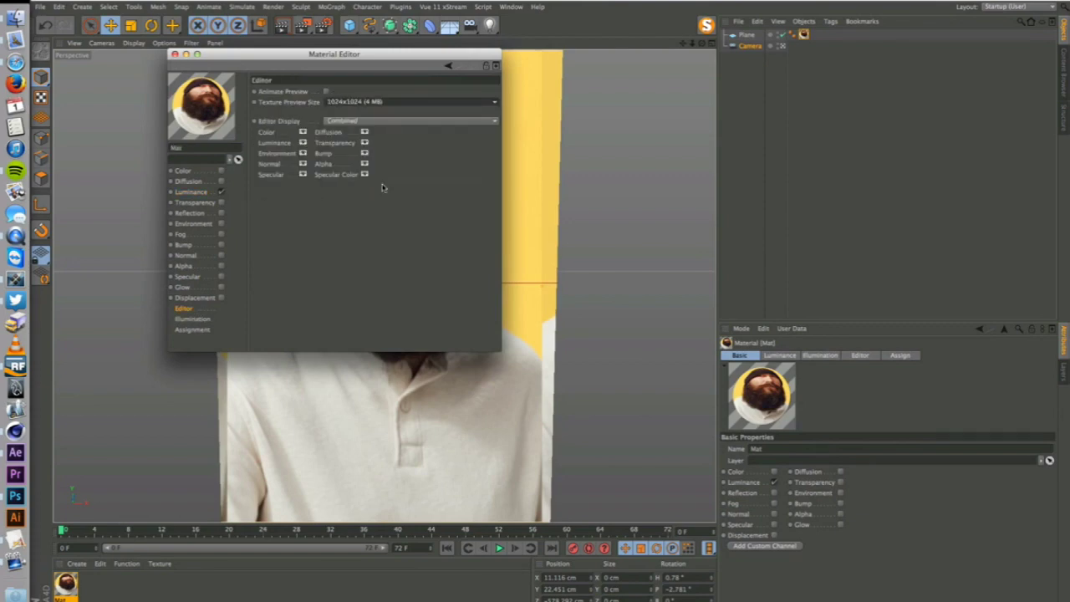
{"action": "left_click", "coordinate": [172, 53]}
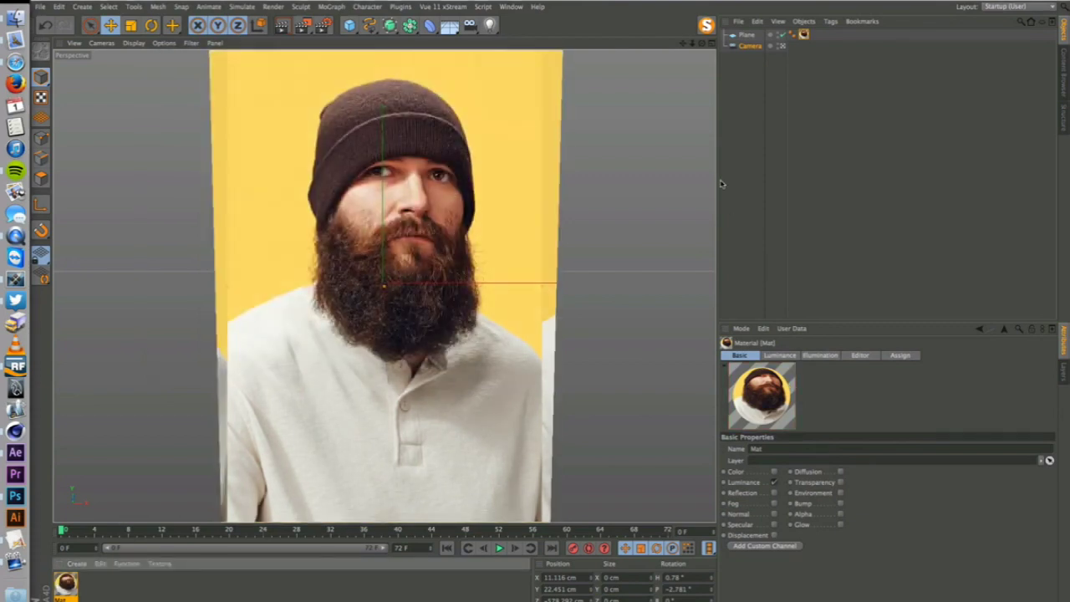
Turn off tiling for the plane's texture and widen the plane to about 1007 cm.
{"action": "left_click_drag", "start_coordinate": [400, 267], "coordinate": [402, 263], "text": "alt"}
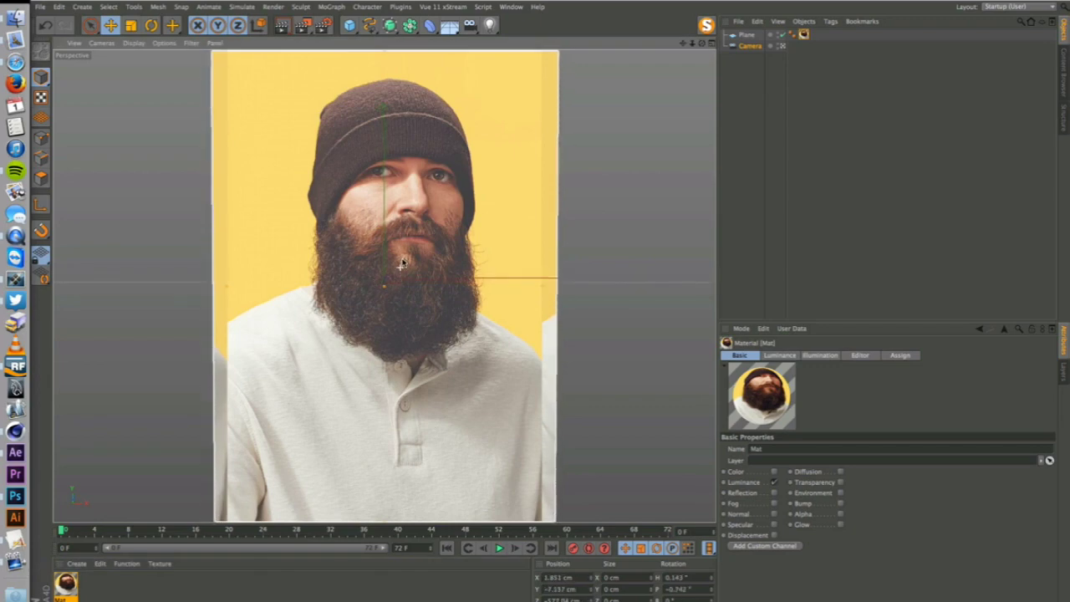
{"action": "left_click", "coordinate": [804, 35]}
{"action": "left_click", "coordinate": [789, 489]}
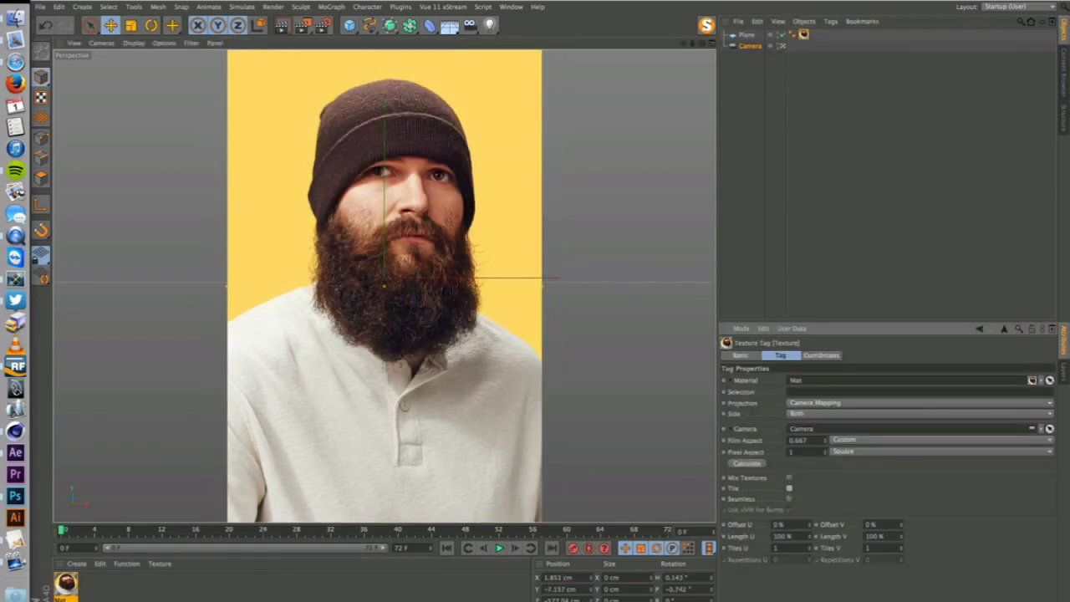
{"action": "left_click", "coordinate": [747, 36]}
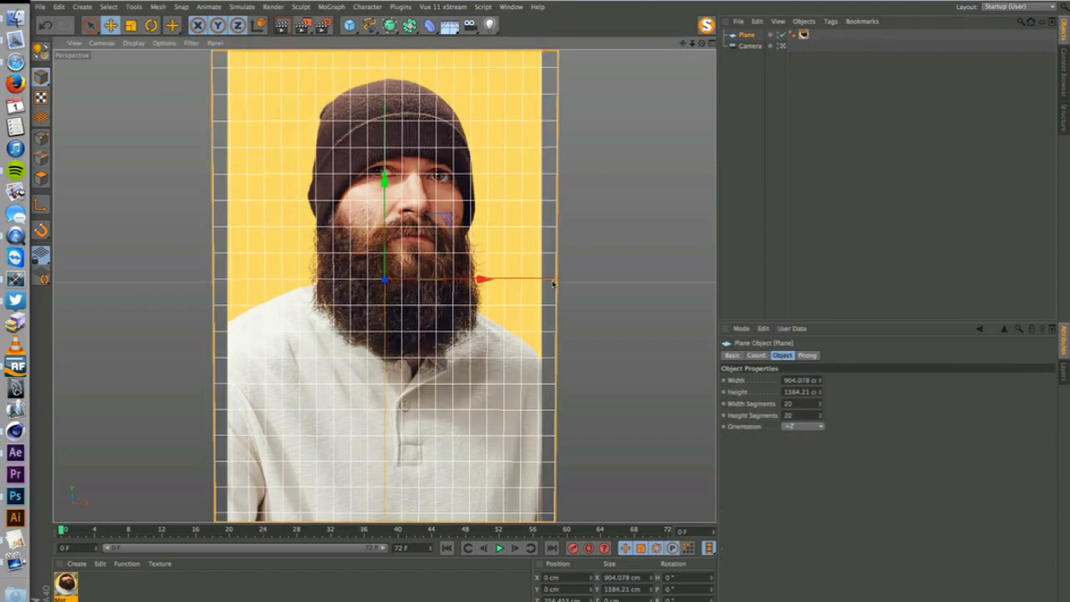
{"action": "left_click_drag", "start_coordinate": [553, 284], "coordinate": [575, 283]}
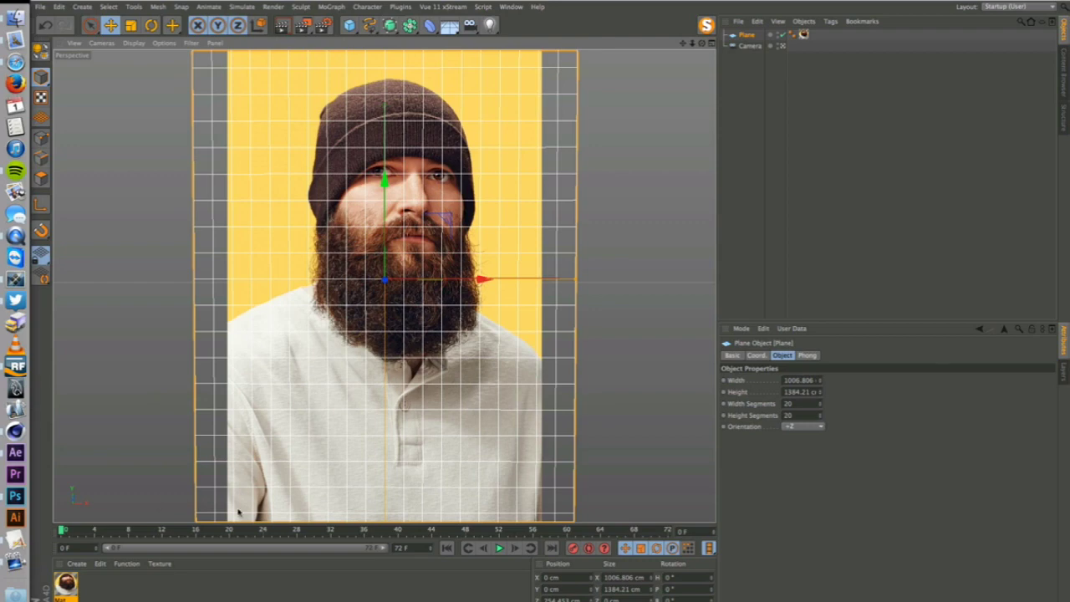
Add a circle spline lying in the XZ plane and set its Z scale to 0.5.
{"action": "left_click", "coordinate": [369, 25]}
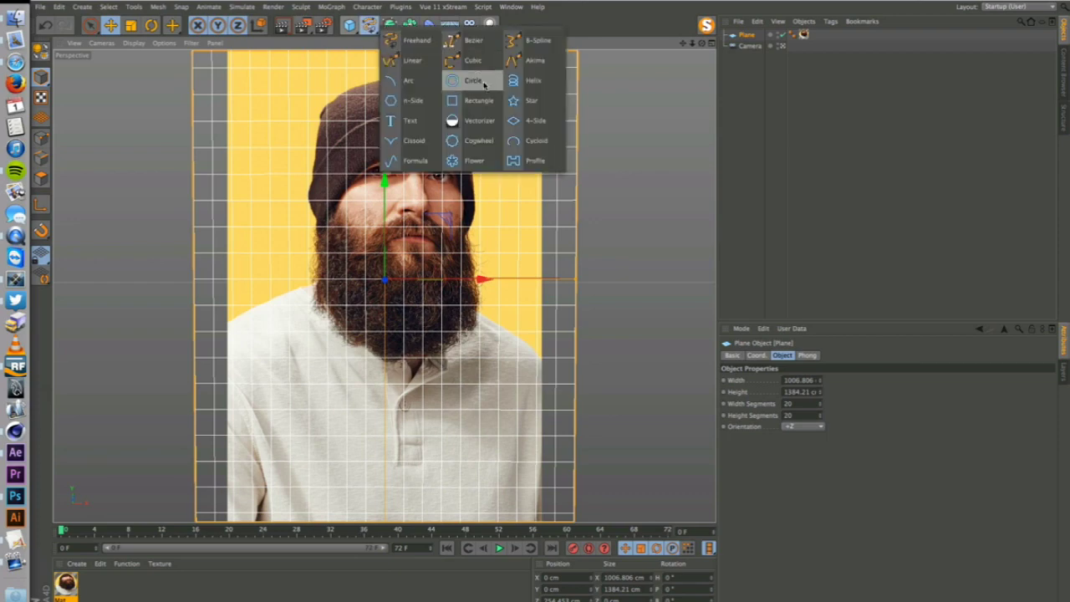
{"action": "left_click", "coordinate": [455, 81]}
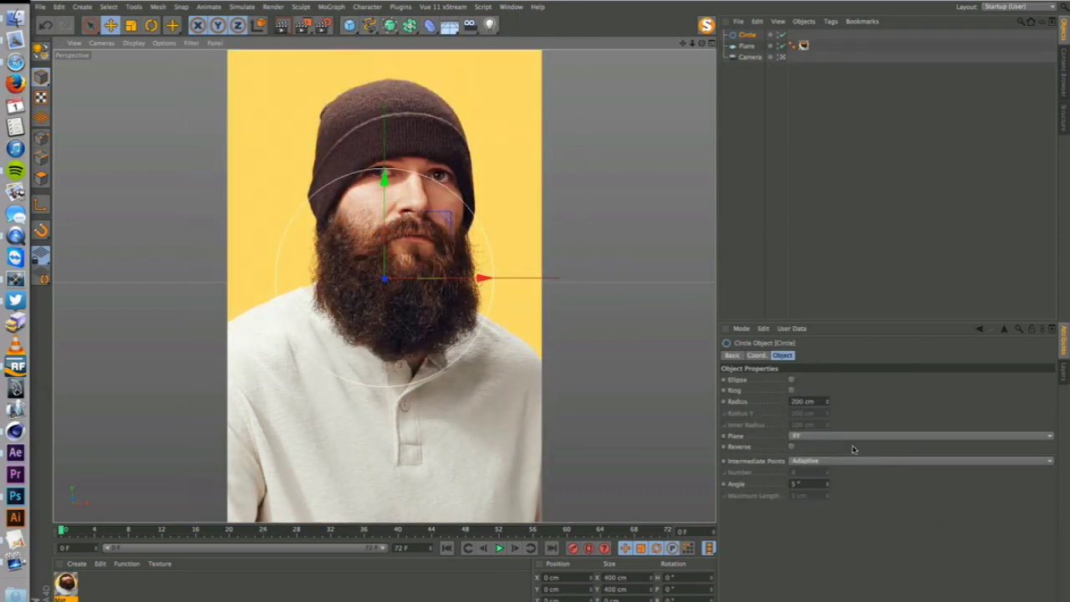
{"action": "left_click", "coordinate": [842, 436]}
{"action": "left_click", "coordinate": [842, 468]}
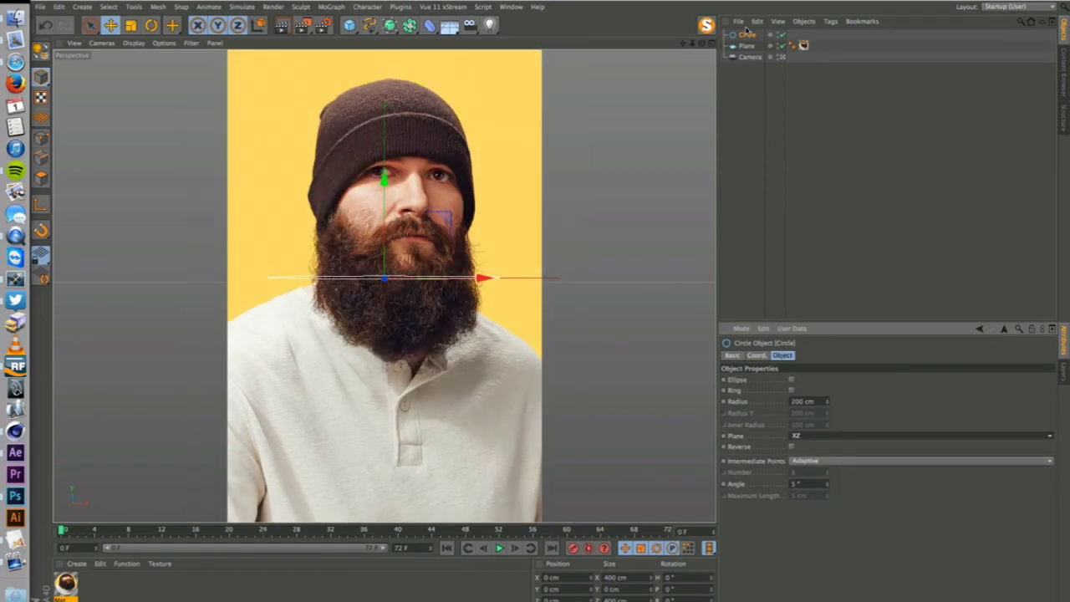
{"action": "left_click", "coordinate": [756, 355]}
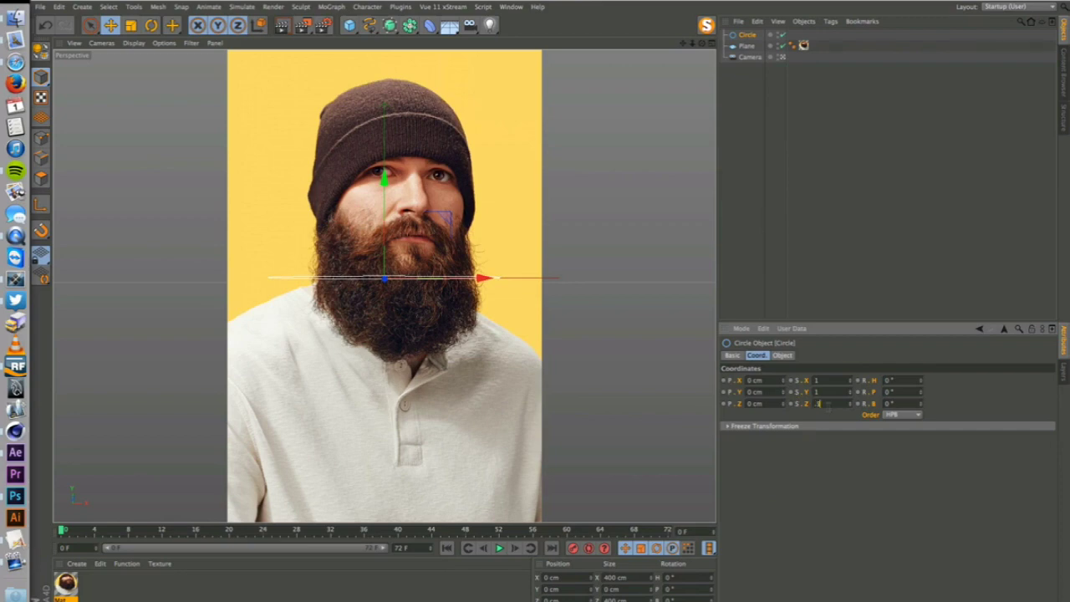
{"action": "type", "text": "0.5"}
{"action": "key", "text": "Return"}
Set the scene camera's focal length to 85 mm.
{"action": "left_click", "coordinate": [782, 57]}
{"action": "left_click_drag", "start_coordinate": [367, 293], "coordinate": [526, 285], "text": "alt"}
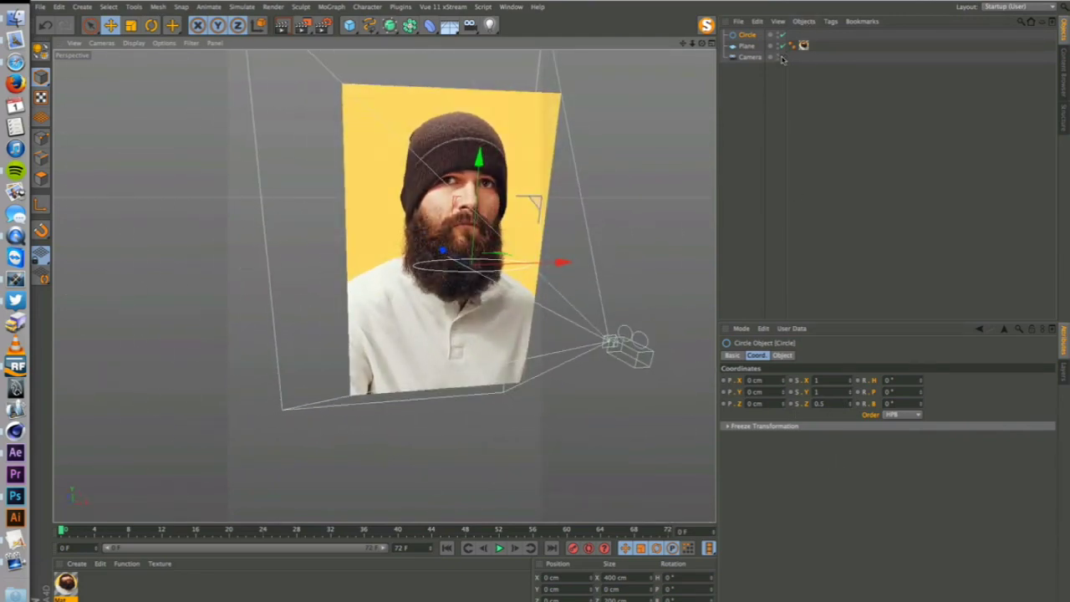
{"action": "left_click", "coordinate": [782, 57]}
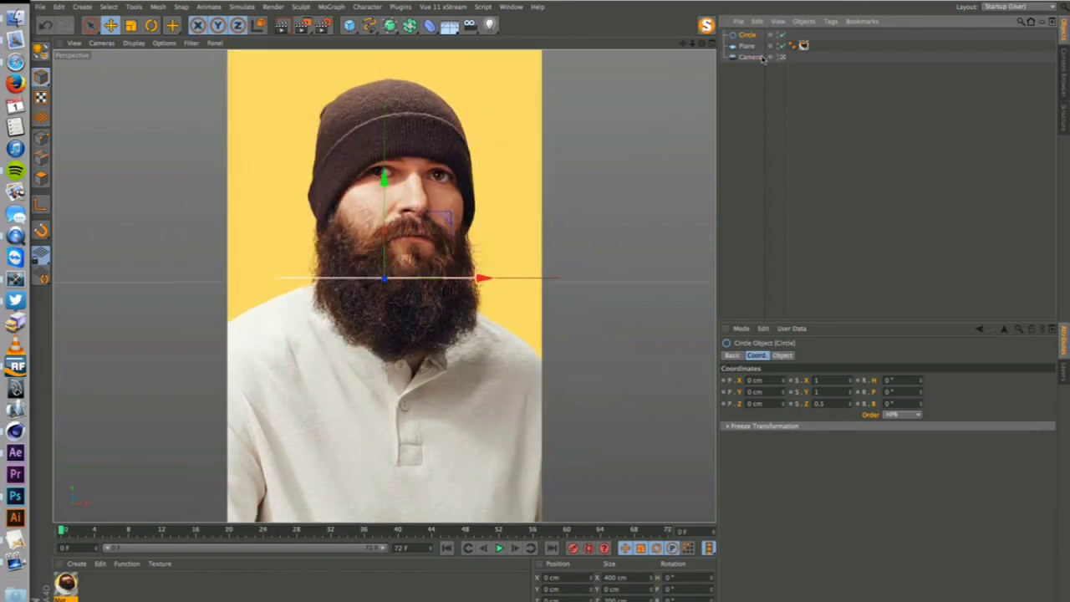
{"action": "left_click", "coordinate": [750, 57]}
{"action": "left_click", "coordinate": [825, 356]}
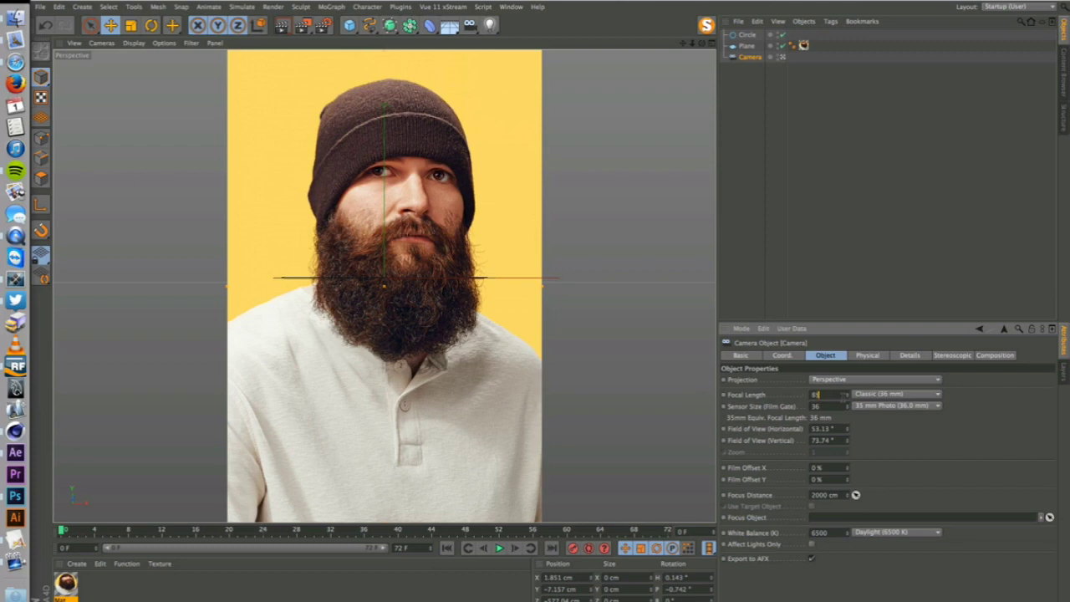
{"action": "key", "text": "Return"}
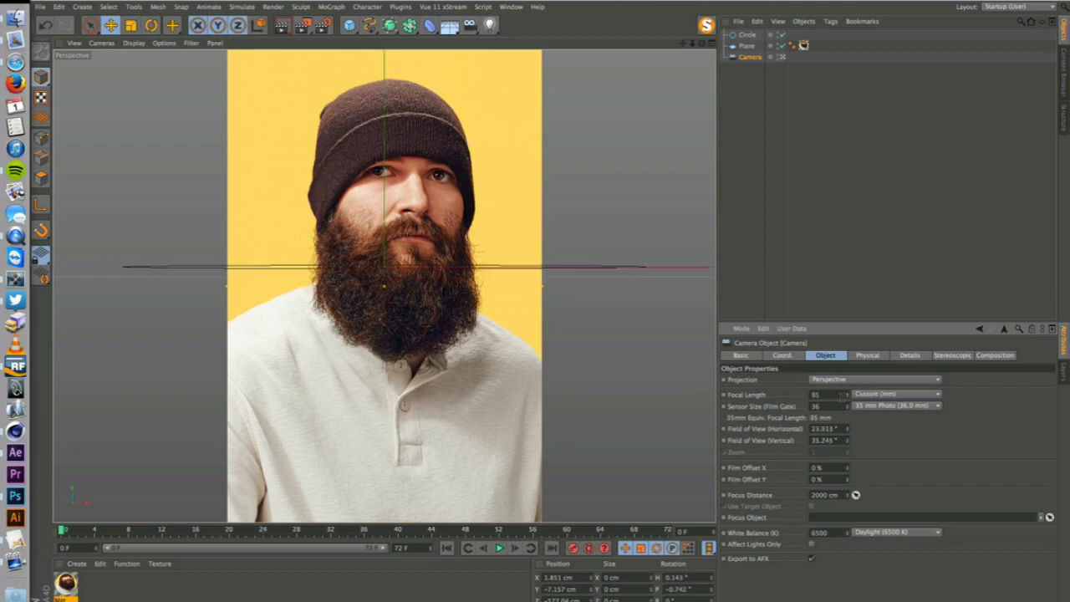
Switch to Photoshop, check the lens and focal length in the beard alpha image's File Info, and return to Cinema 4D.
{"action": "left_click", "coordinate": [15, 495]}
{"action": "left_click", "coordinate": [535, 404]}
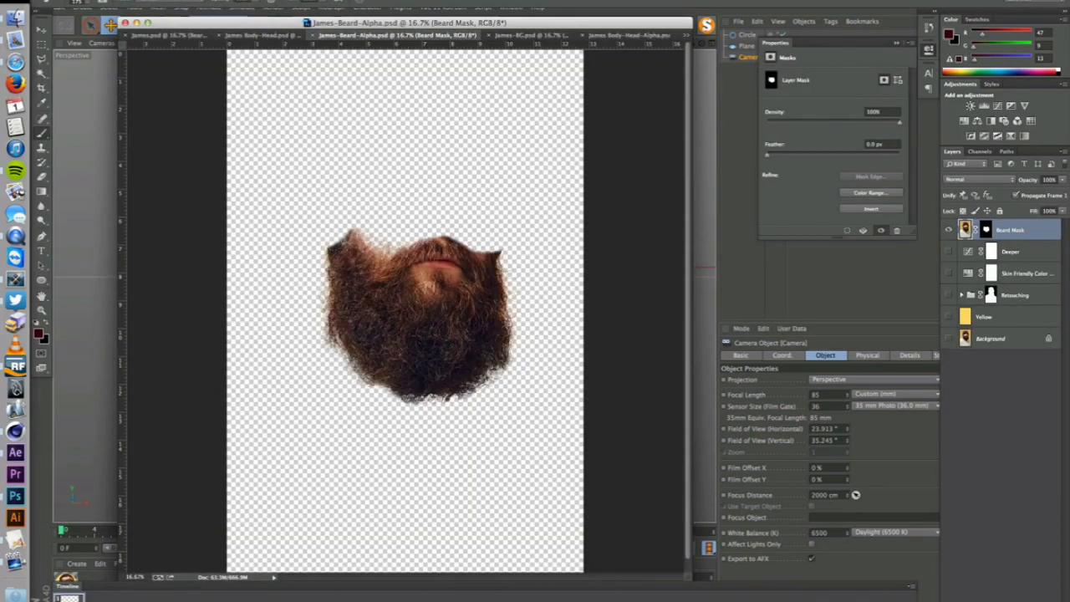
{"action": "left_click", "coordinate": [94, 1]}
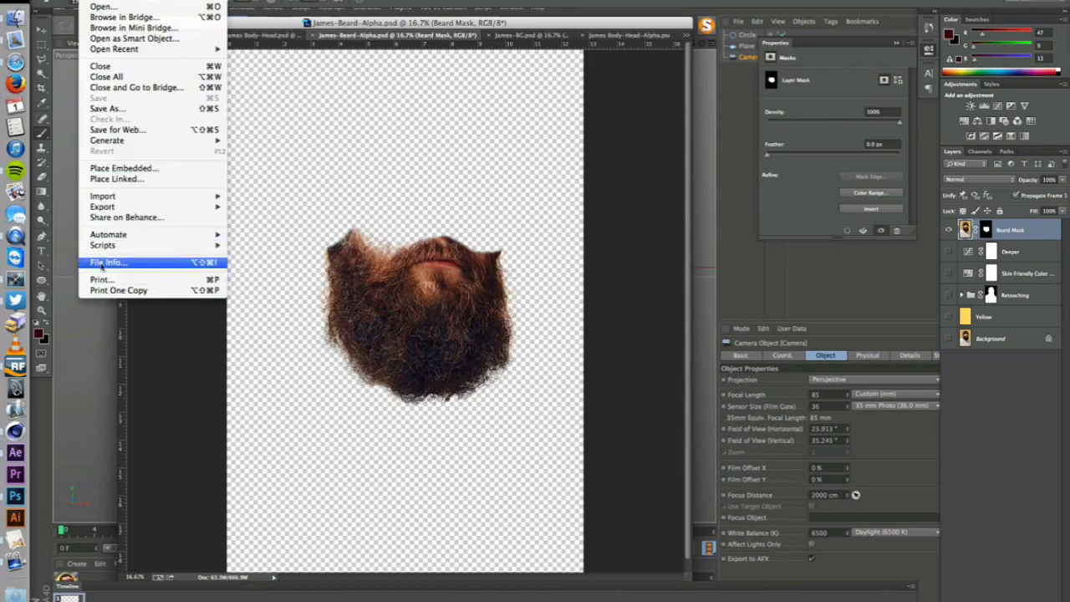
{"action": "left_click", "coordinate": [111, 264]}
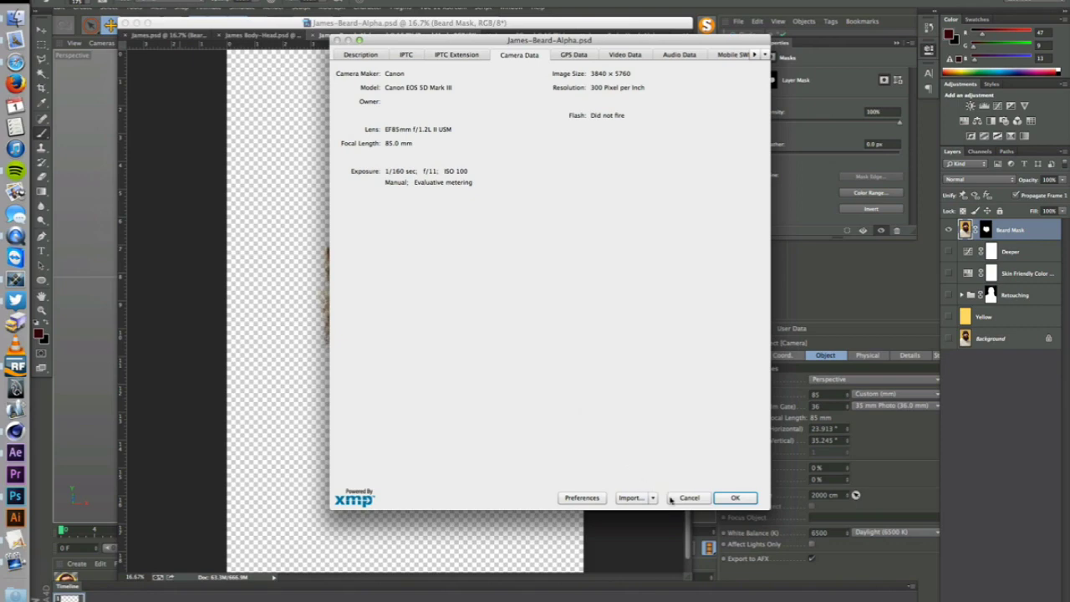
{"action": "left_click", "coordinate": [672, 499]}
{"action": "left_click", "coordinate": [752, 267]}
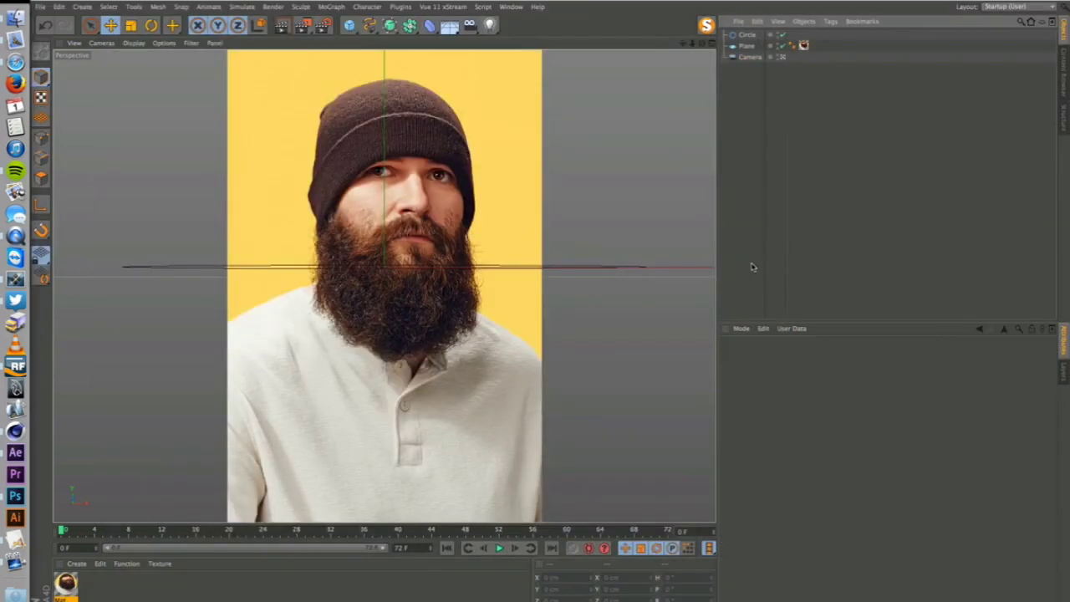
Move the circle spline down to about -172 cm in Y over the shirt and scale it to about 291 cm wide.
{"action": "left_click", "coordinate": [742, 35]}
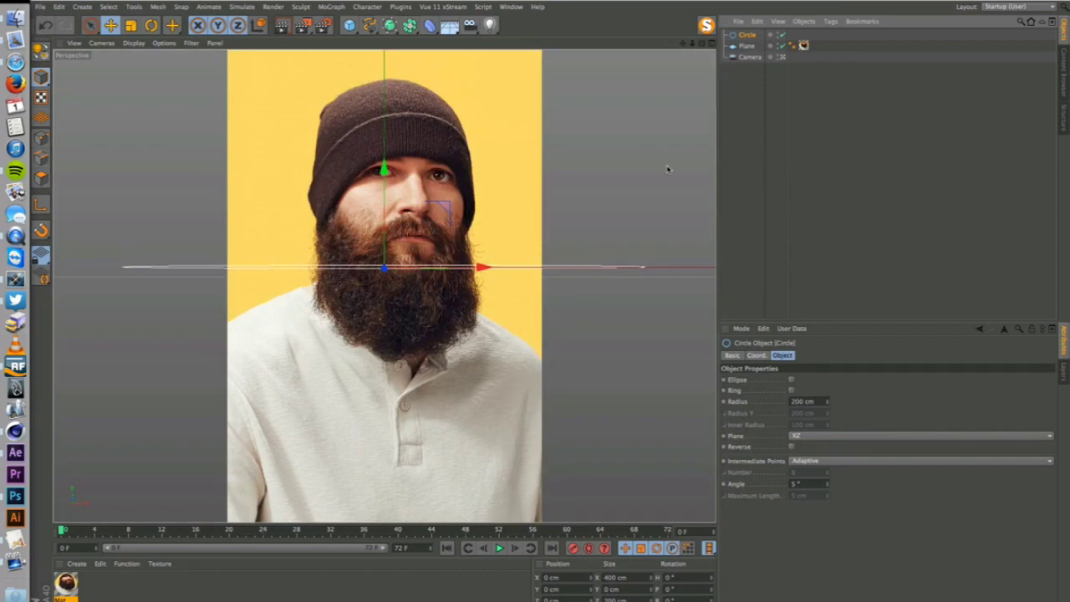
{"action": "key", "text": "y"}
{"action": "left_click_drag", "start_coordinate": [633, 127], "coordinate": [514, 211]}
{"action": "key", "text": "t"}
{"action": "left_click_drag", "start_coordinate": [569, 163], "coordinate": [413, 265]}
{"action": "key", "text": "e"}
{"action": "left_click_drag", "start_coordinate": [385, 216], "coordinate": [439, 435]}
{"action": "key", "text": "t"}
{"action": "left_click_drag", "start_coordinate": [531, 406], "coordinate": [661, 365]}
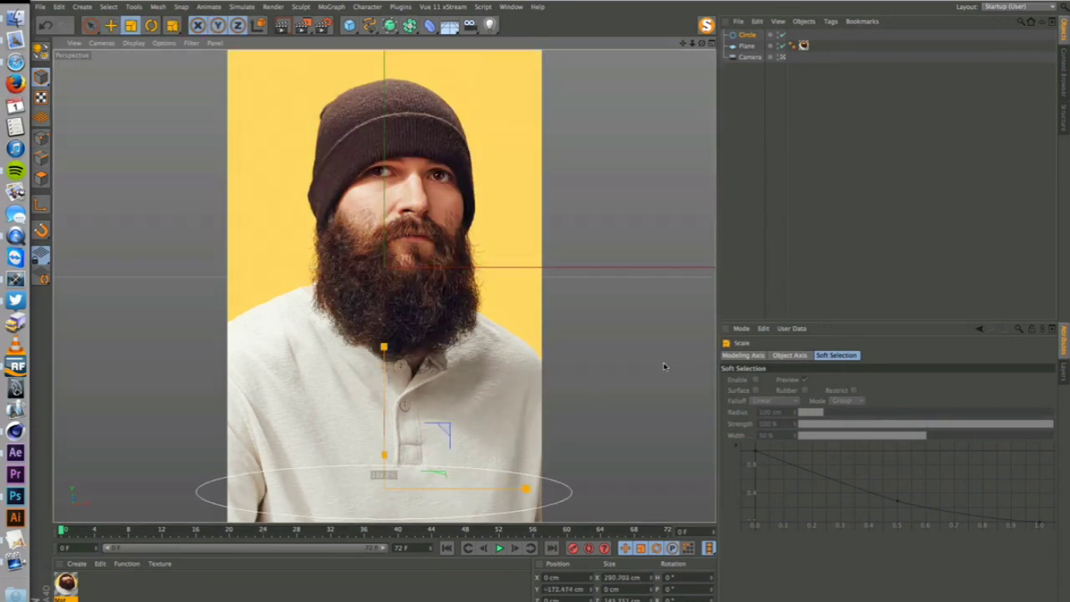
Lower the circle spline to about -182 cm in Y and make a duplicate of it.
{"action": "key", "text": "e"}
{"action": "left_click_drag", "start_coordinate": [380, 390], "coordinate": [382, 402]}
{"action": "left_click_drag", "start_coordinate": [749, 35], "coordinate": [753, 31], "text": "ctrl"}
{"action": "key", "text": "e"}
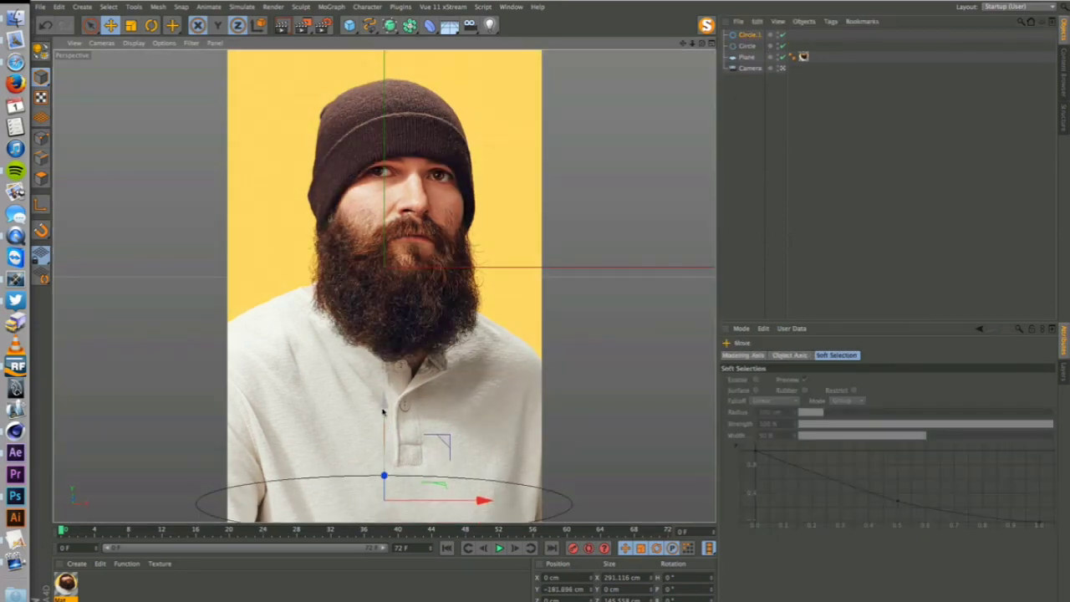
Raise the duplicate circle to about -72 cm in Y and tilt it to about 4.1° bank to follow the shoulders.
{"action": "left_click_drag", "start_coordinate": [383, 399], "coordinate": [380, 290]}
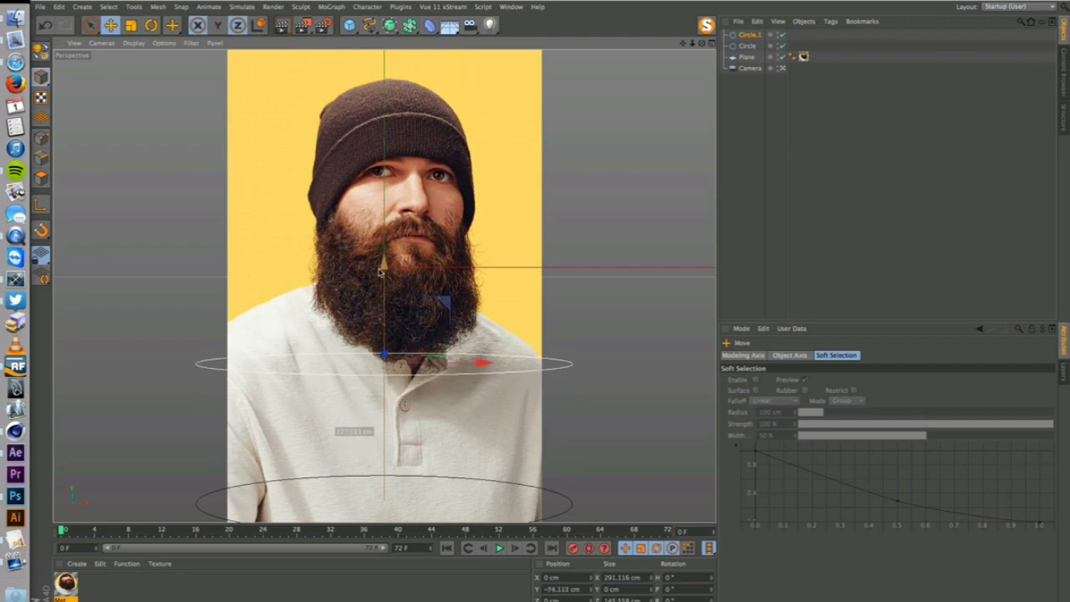
{"action": "key", "text": "r"}
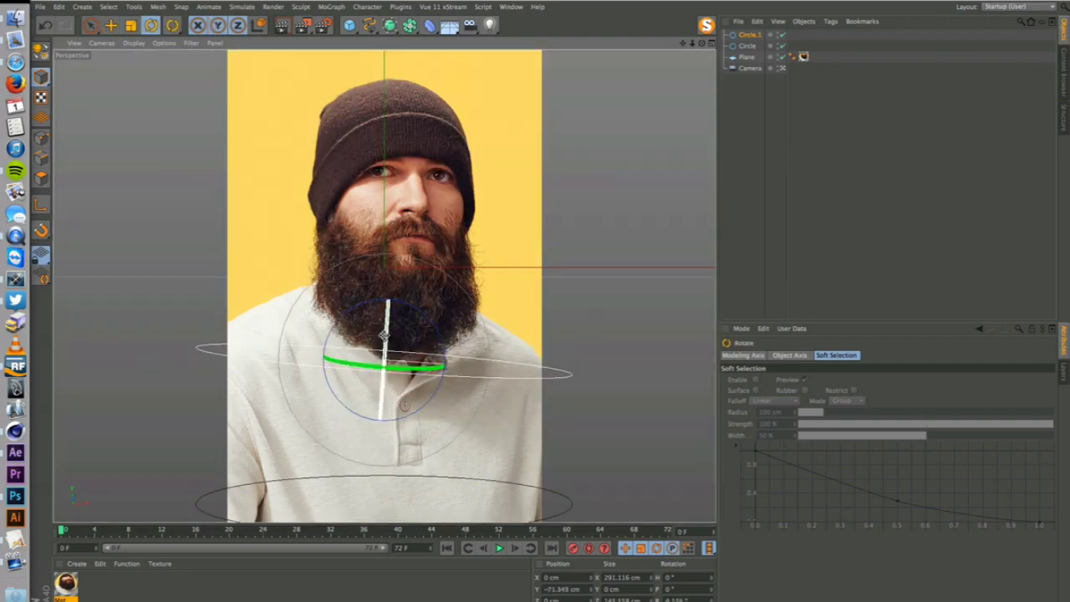
{"action": "left_click_drag", "start_coordinate": [382, 336], "coordinate": [383, 338]}
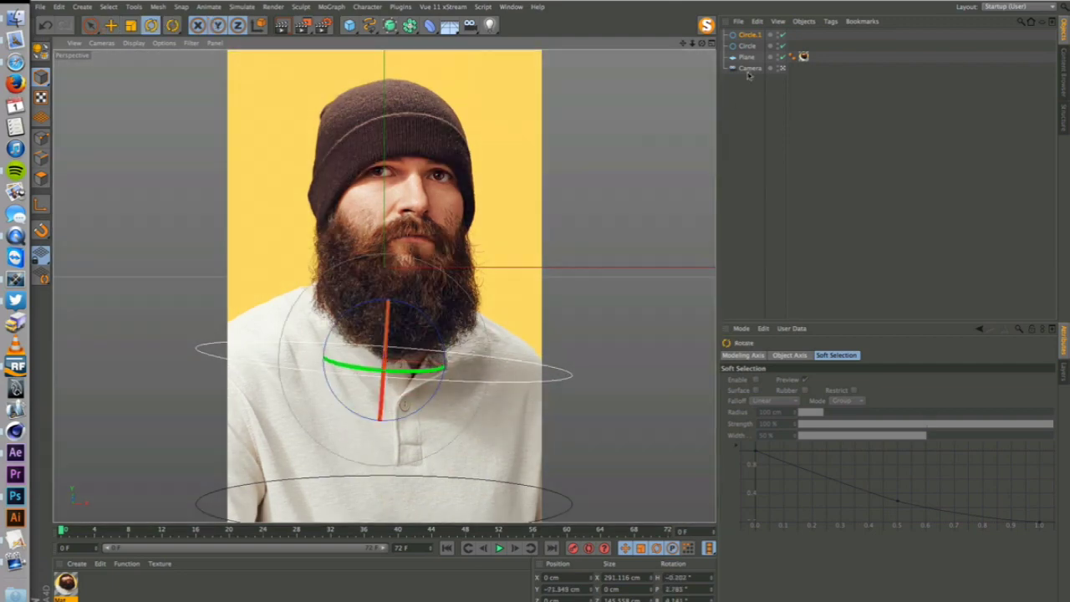
Duplicate the tilted shoulder circle and raise the copy to about -19 cm in Y at the base of the neck.
{"action": "left_click_drag", "start_coordinate": [756, 35], "coordinate": [757, 31], "text": "ctrl"}
{"action": "key", "text": "e"}
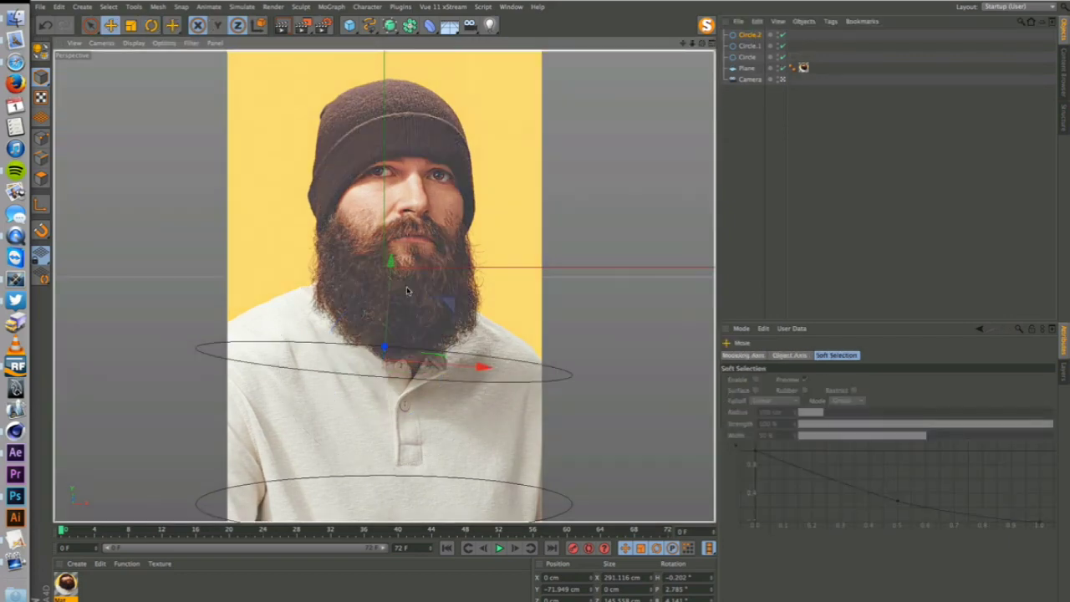
{"action": "left_click_drag", "start_coordinate": [389, 262], "coordinate": [390, 189]}
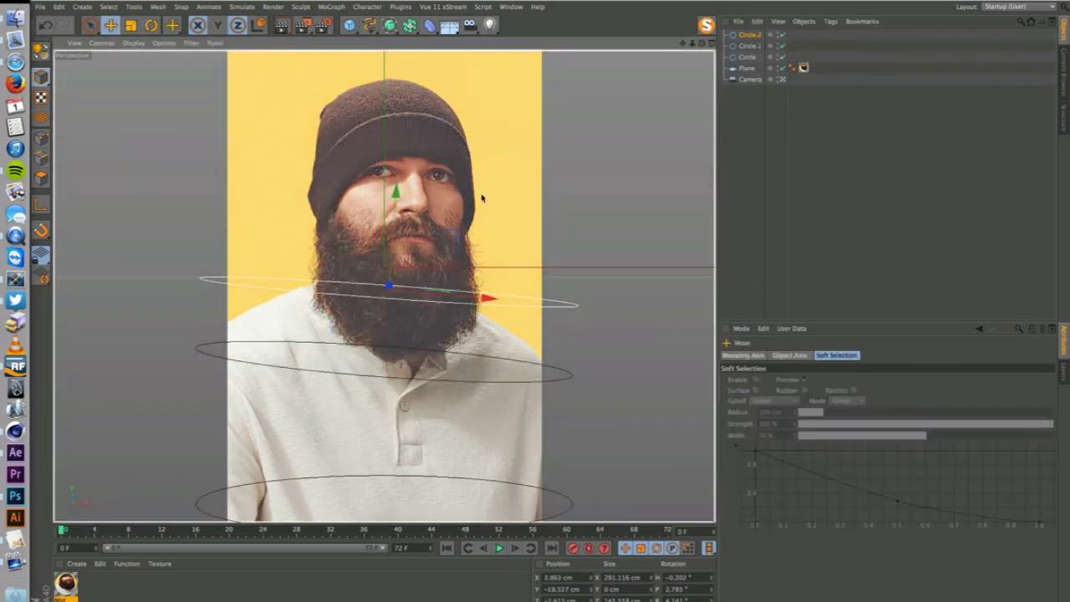
Scale the neck-base circle down to about 146 cm wide and tilt it to about 6.7° bank.
{"action": "key", "text": "t"}
{"action": "left_click_drag", "start_coordinate": [513, 241], "coordinate": [389, 312]}
{"action": "key", "text": "r"}
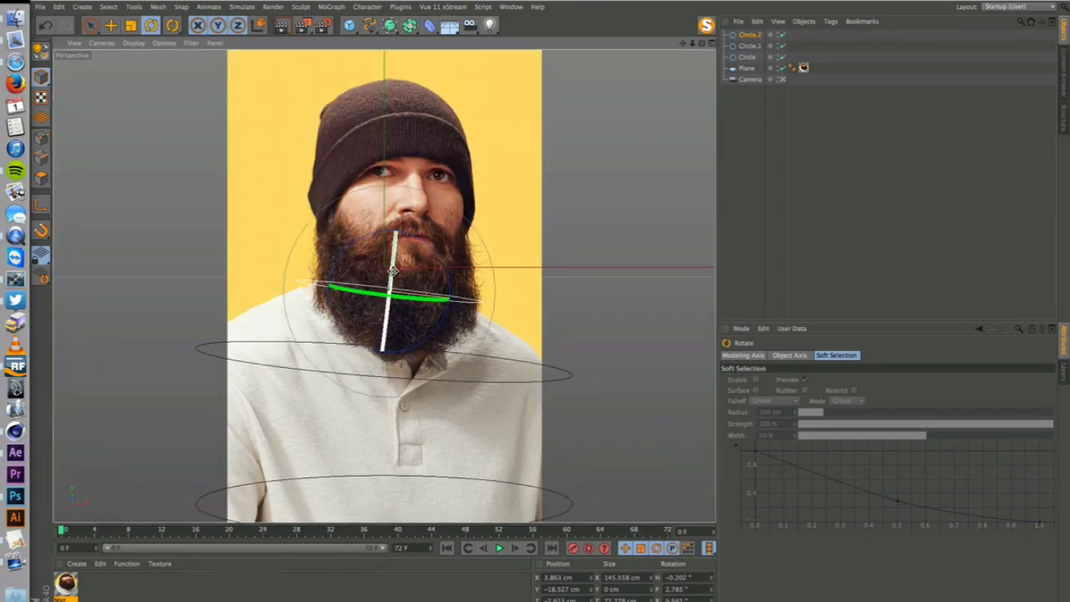
{"action": "left_click_drag", "start_coordinate": [393, 269], "coordinate": [398, 276], "text": "ctrl"}
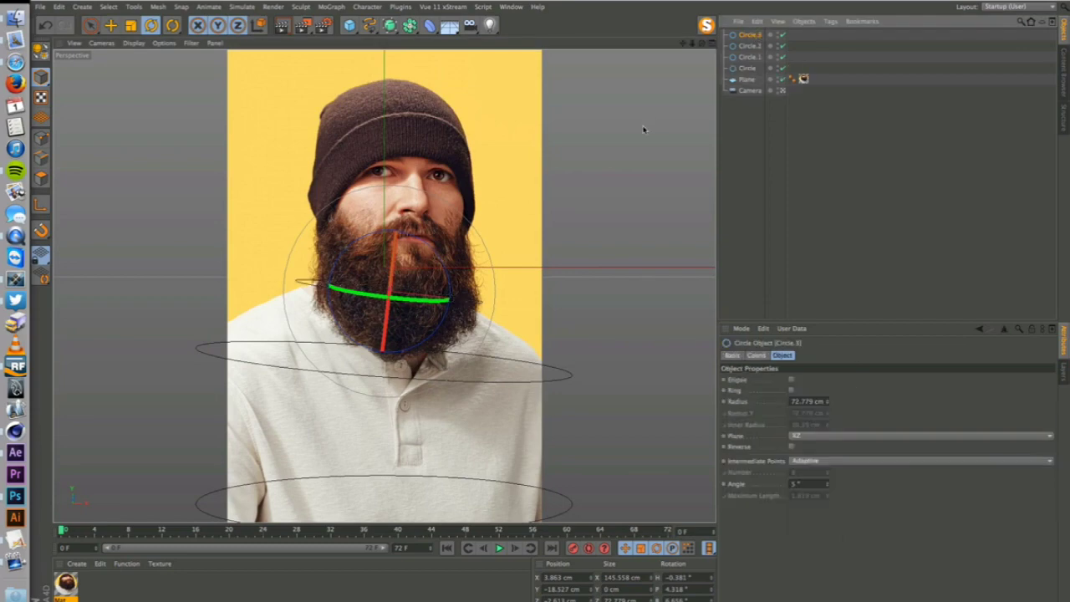
Raise a duplicate of the neck-base circle to about -6 cm in Y, with Z scale 1 and a width of about 81 cm.
{"action": "key", "text": "e"}
{"action": "left_click_drag", "start_coordinate": [400, 222], "coordinate": [403, 194]}
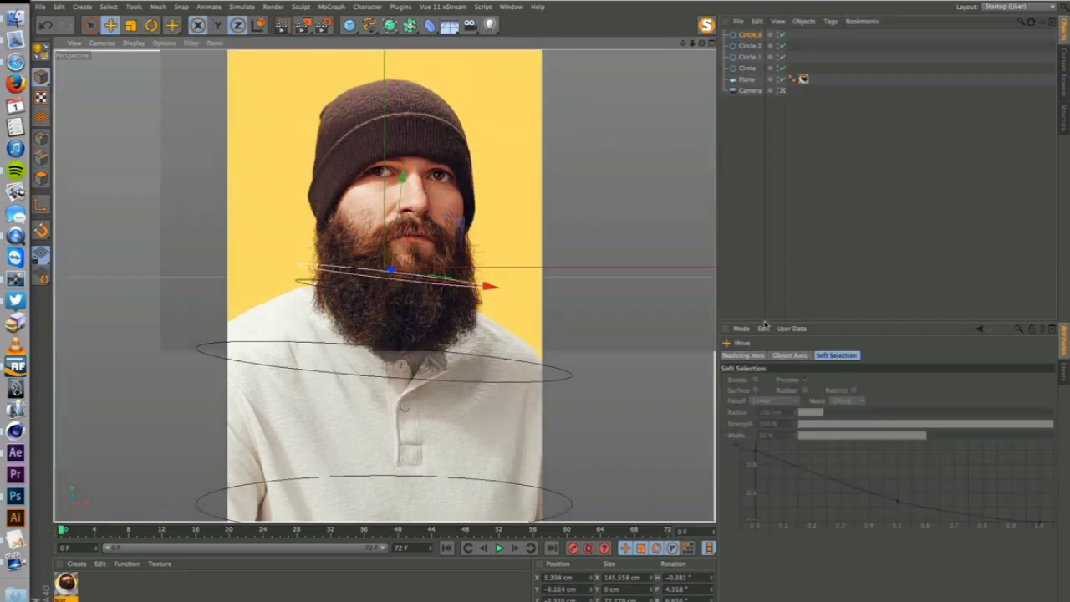
{"action": "left_click", "coordinate": [750, 34]}
{"action": "left_click", "coordinate": [765, 356]}
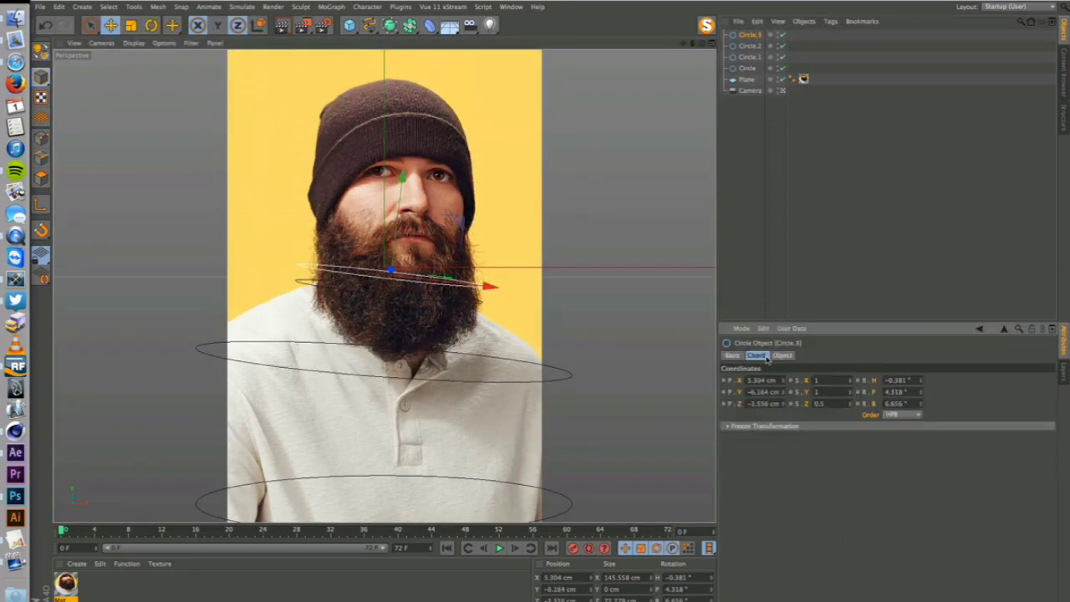
{"action": "key", "text": "Return"}
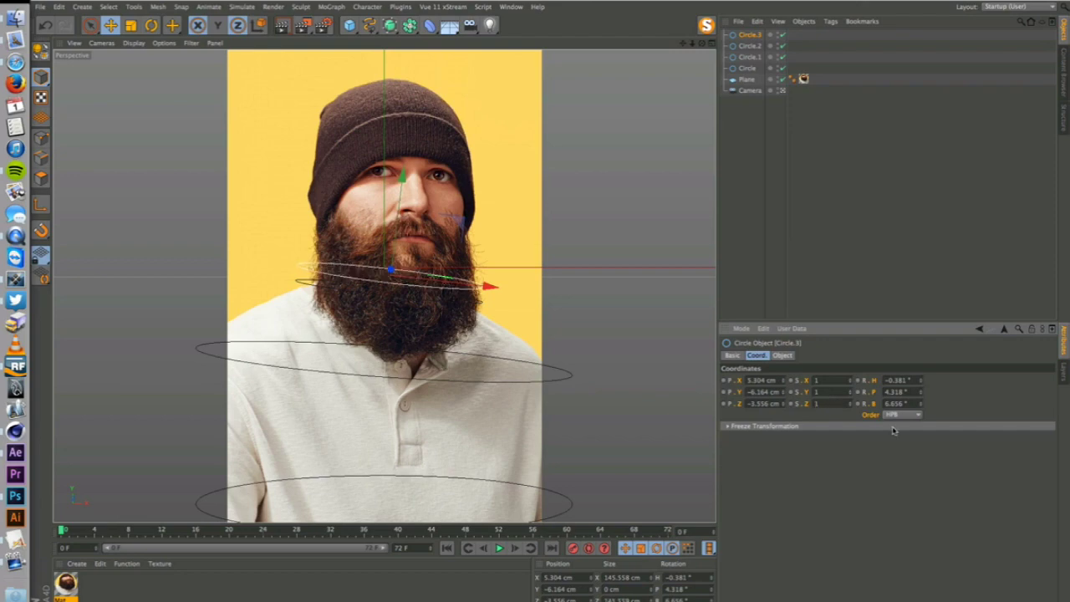
{"action": "key", "text": "t"}
{"action": "left_click_drag", "start_coordinate": [501, 243], "coordinate": [380, 299]}
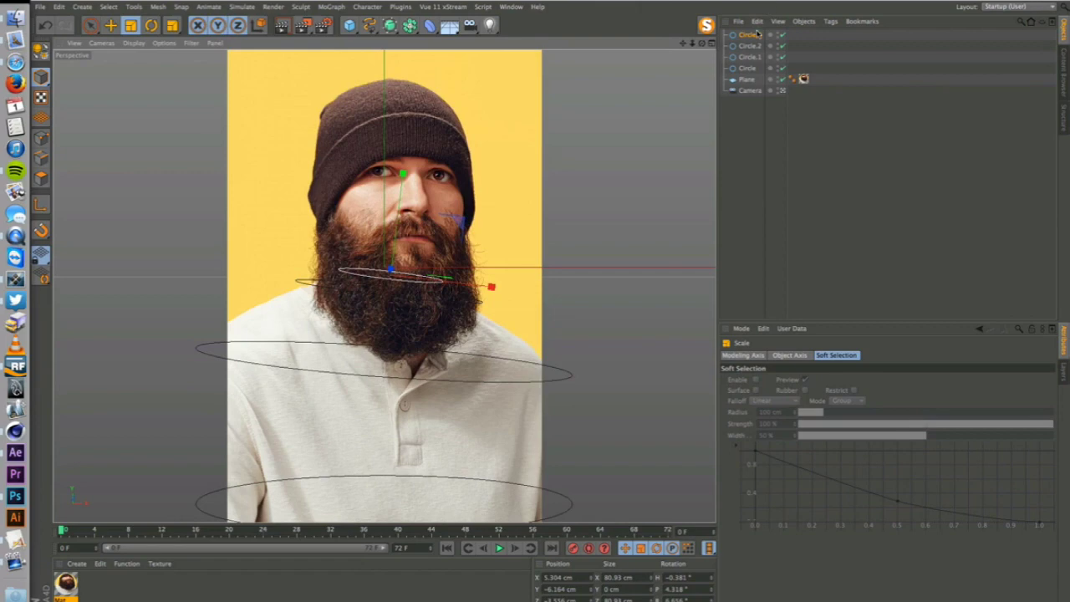
Duplicate the small neck circle, raising the copy to about 18 cm in Y and rotating it to about 2.3° bank.
{"action": "left_click_drag", "start_coordinate": [752, 35], "coordinate": [751, 30], "text": "ctrl"}
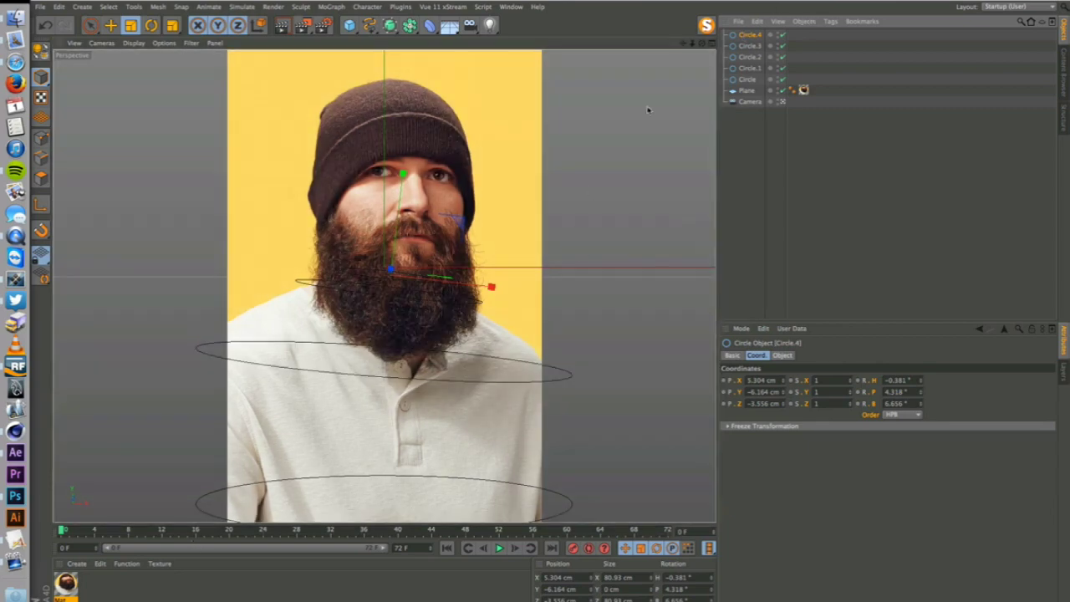
{"action": "key", "text": "e"}
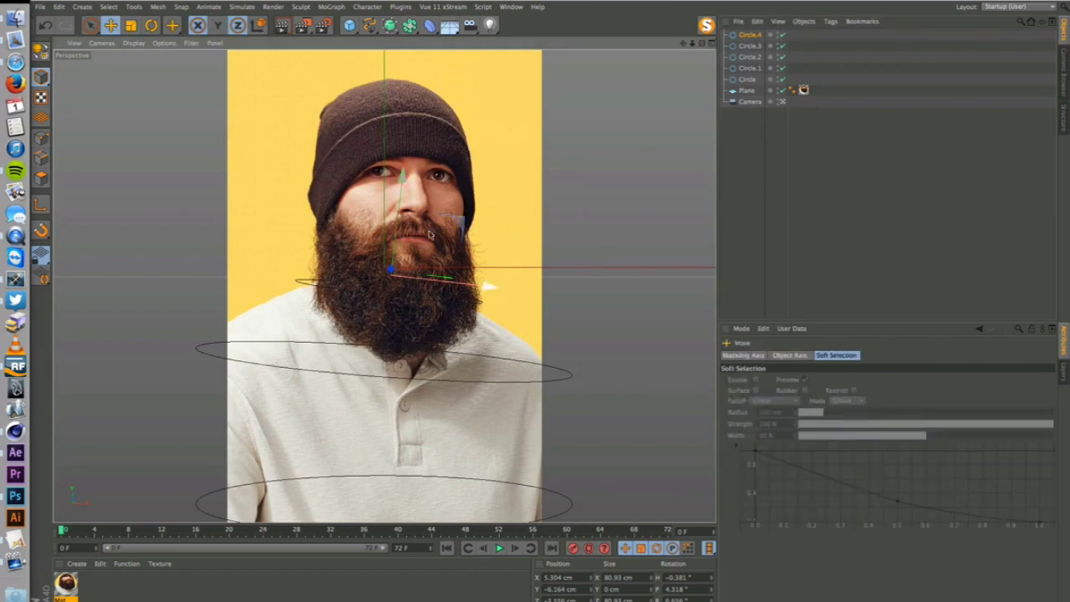
{"action": "left_click_drag", "start_coordinate": [409, 199], "coordinate": [413, 163]}
{"action": "key", "text": "r"}
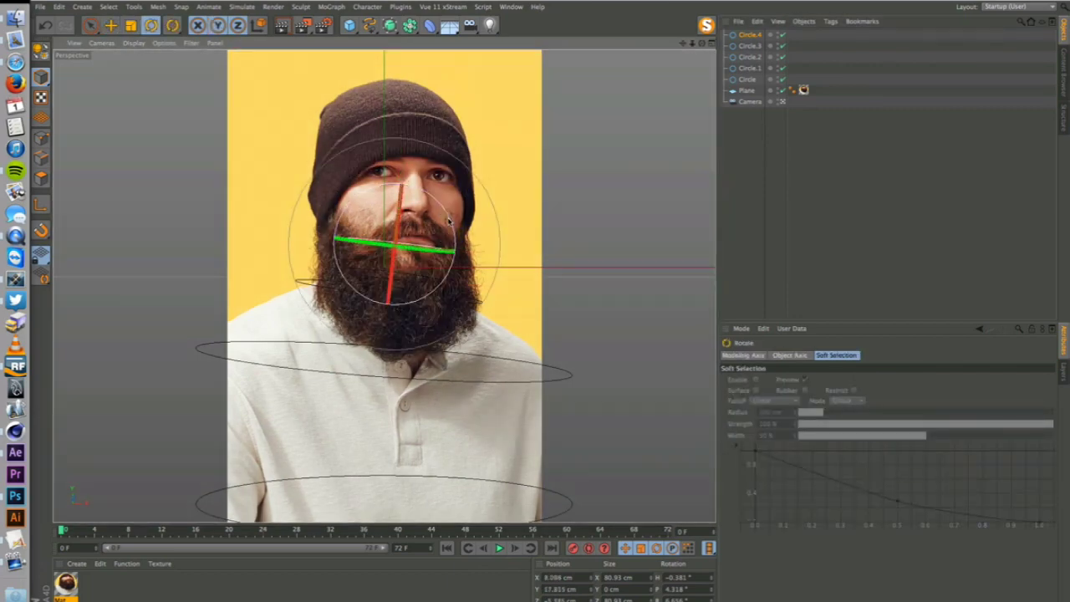
{"action": "mouse_move", "coordinate": [447, 221]}
{"action": "left_mouse_down"}
{"action": "mouse_move", "coordinate": [449, 210]}
{"action": "mouse_move", "coordinate": [451, 241]}
{"action": "left_mouse_up"}
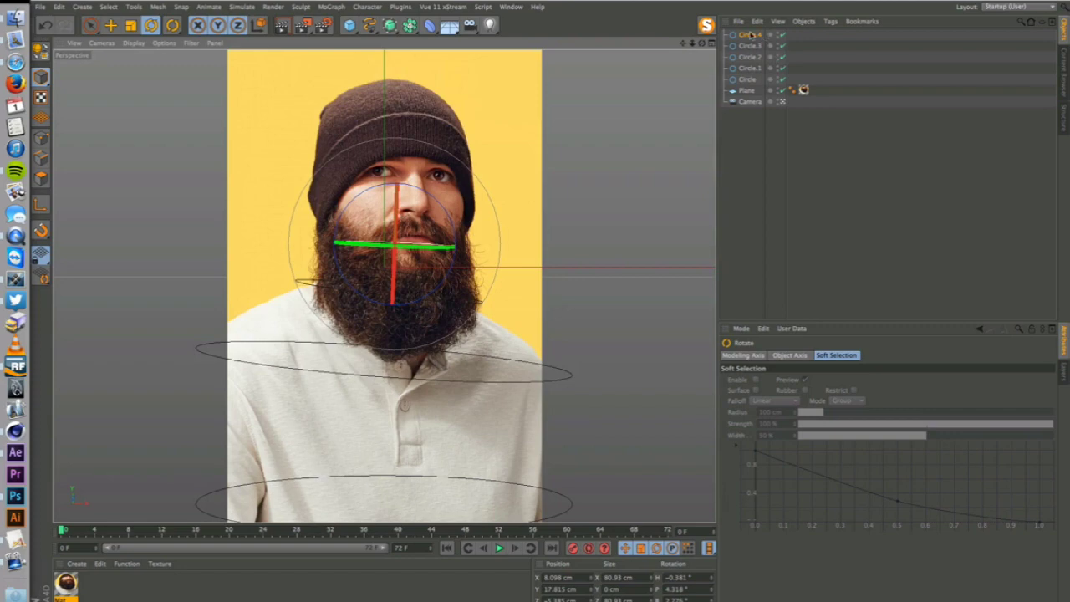
Duplicate the upper neck circle, raise the copy to about 33 cm in Y and widen it to about 132 cm to match the head.
{"action": "left_click_drag", "start_coordinate": [752, 34], "coordinate": [752, 32], "text": "ctrl"}
{"action": "key", "text": "e"}
{"action": "left_click_drag", "start_coordinate": [398, 194], "coordinate": [398, 176]}
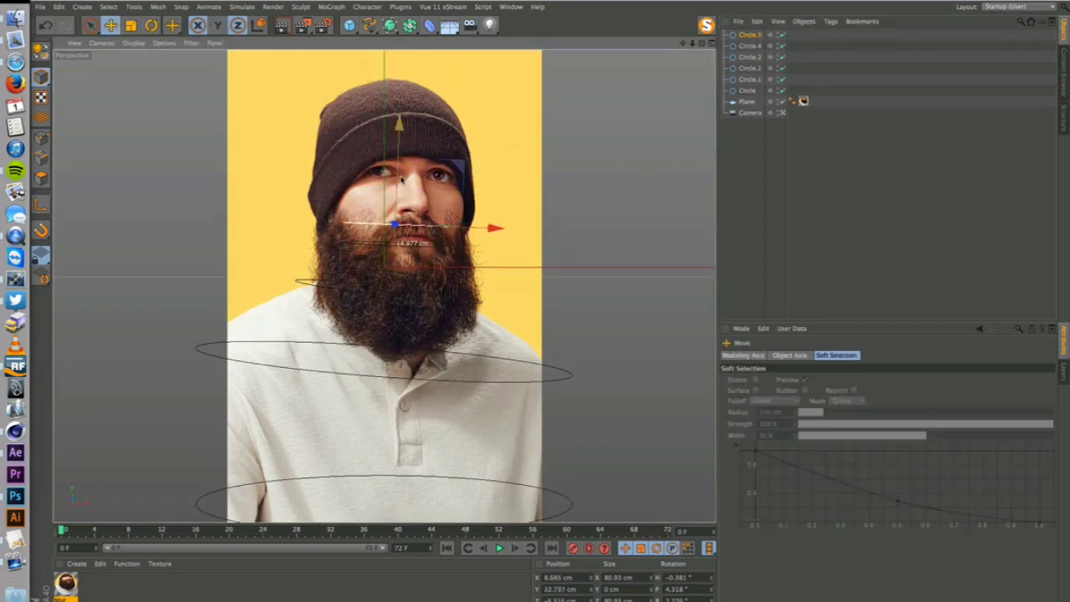
{"action": "key", "text": "t"}
{"action": "left_click_drag", "start_coordinate": [519, 178], "coordinate": [828, 134]}
{"action": "key", "text": "e"}
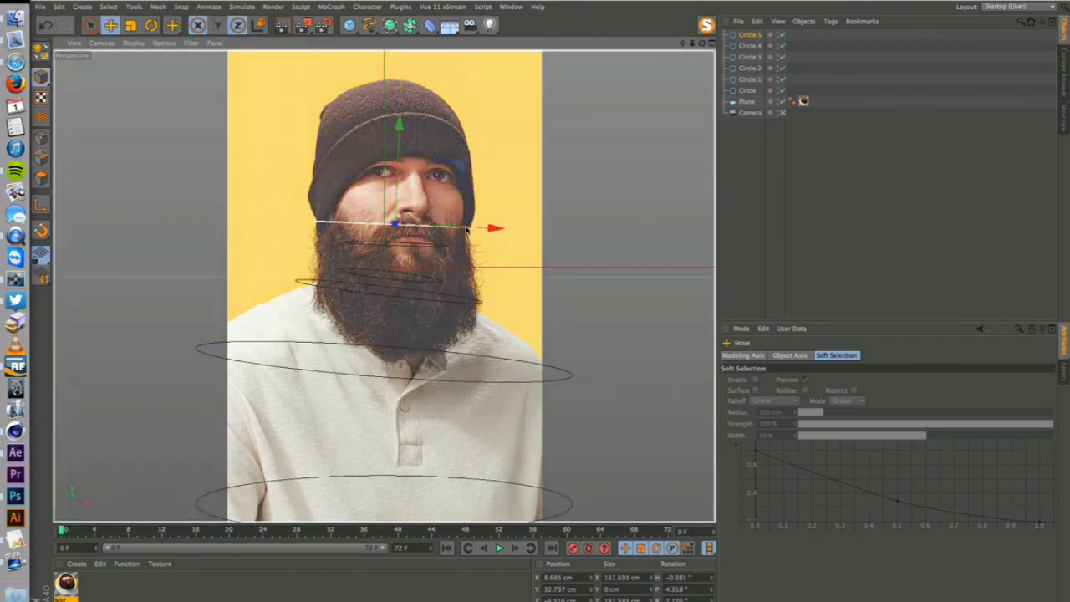
{"action": "left_click_drag", "start_coordinate": [469, 230], "coordinate": [467, 230]}
Place a duplicate of the head circle at about 115 cm in Y over the hat, scaled to about 114 cm wide.
{"action": "left_click_drag", "start_coordinate": [747, 37], "coordinate": [744, 32], "text": "ctrl"}
{"action": "left_click_drag", "start_coordinate": [393, 224], "coordinate": [397, 128]}
{"action": "key", "text": "r"}
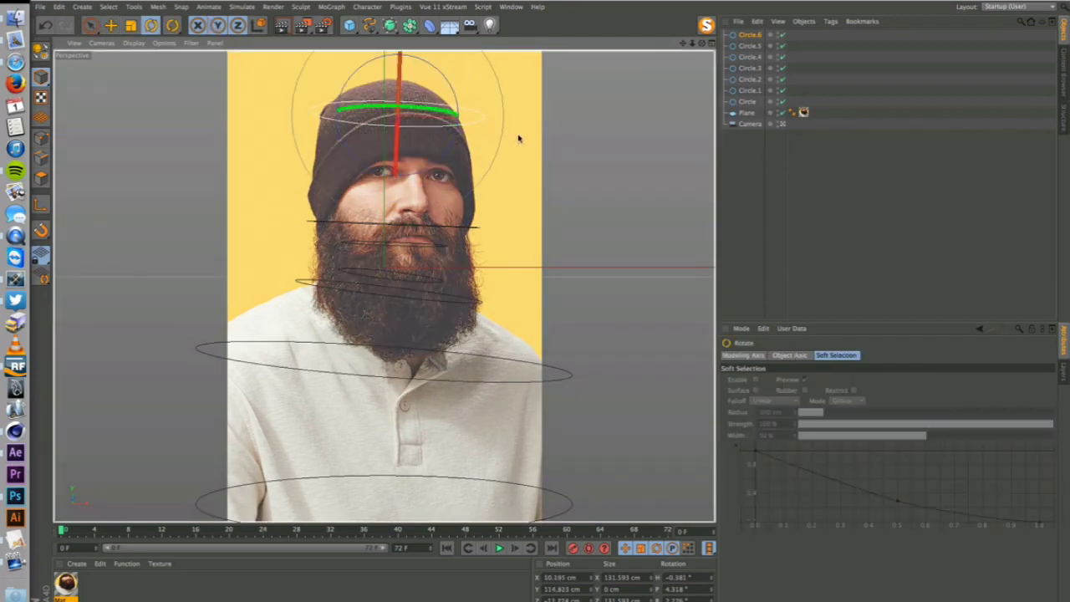
{"action": "left_click_drag", "start_coordinate": [518, 136], "coordinate": [550, 131]}
{"action": "key", "text": "ctrl+z"}
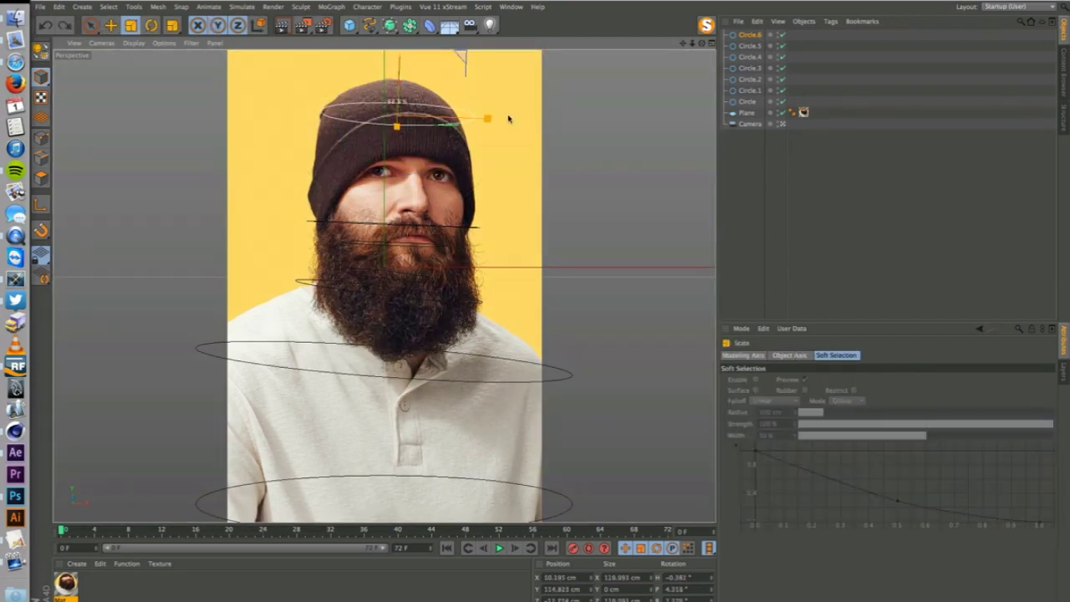
{"action": "key", "text": "e"}
{"action": "left_click_drag", "start_coordinate": [497, 119], "coordinate": [488, 118]}
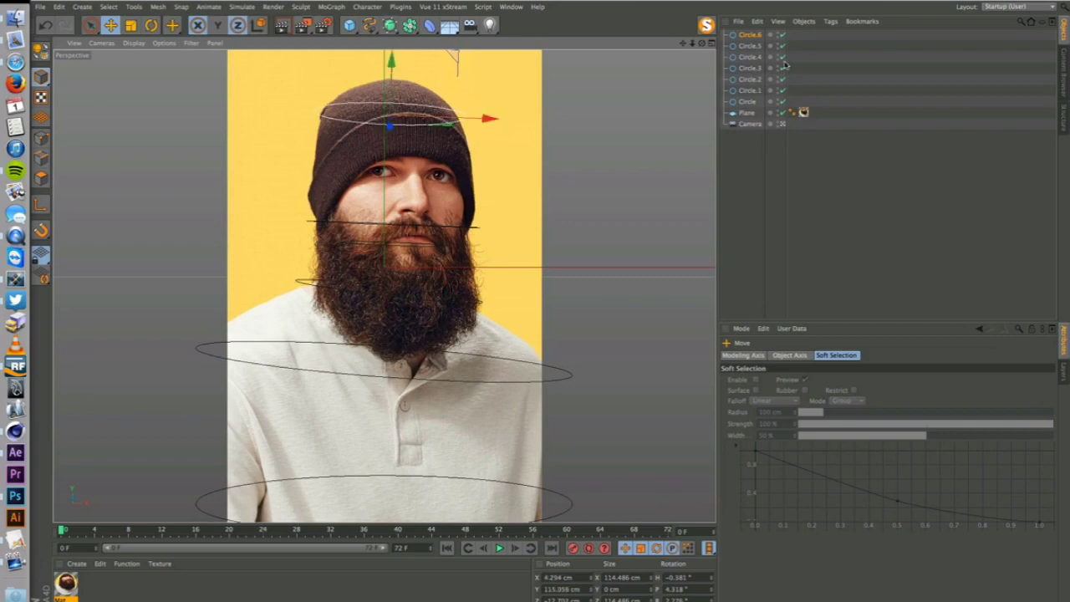
Place a duplicate of the hat circle at about 144 cm in Y on the crown, scaled to about 47 cm wide.
{"action": "left_click_drag", "start_coordinate": [758, 37], "coordinate": [758, 31], "text": "ctrl"}
{"action": "key", "text": "e"}
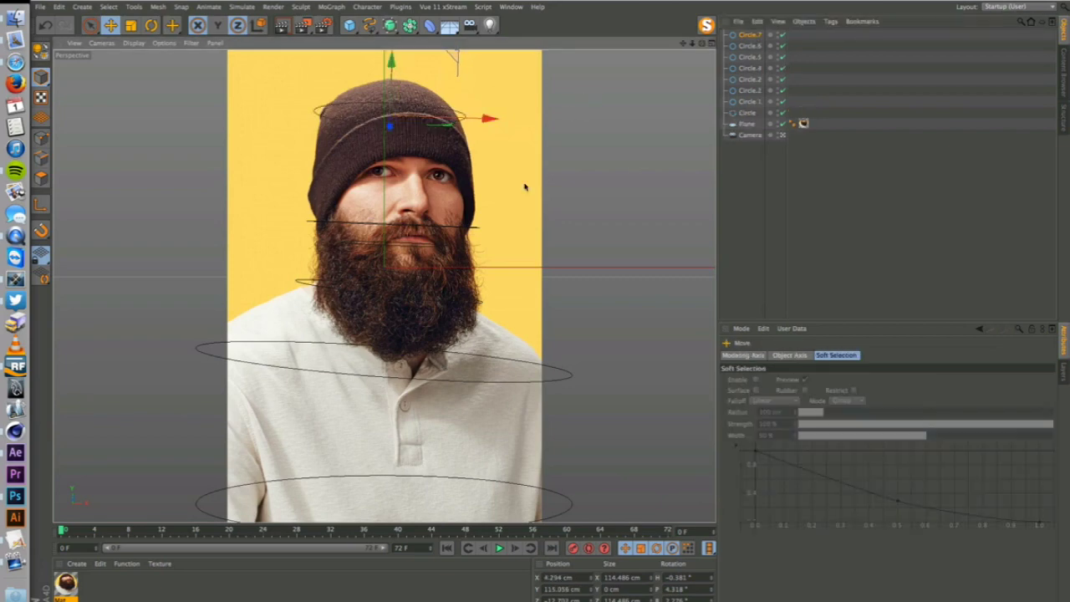
{"action": "left_click_drag", "start_coordinate": [397, 75], "coordinate": [397, 24]}
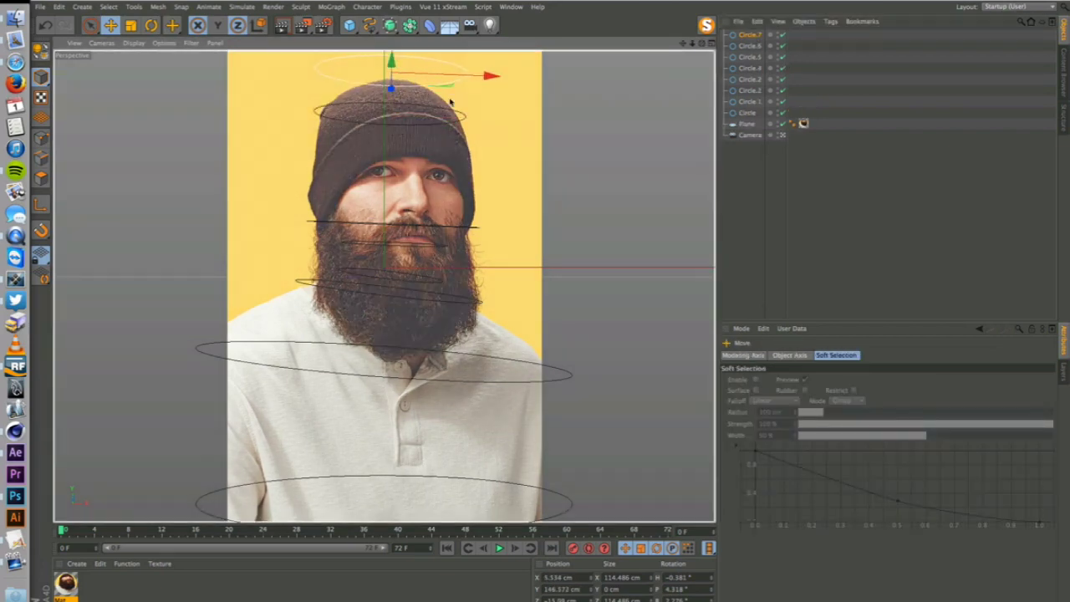
{"action": "key", "text": "t"}
{"action": "left_click_drag", "start_coordinate": [545, 121], "coordinate": [364, 94]}
{"action": "key", "text": "e"}
{"action": "left_click_drag", "start_coordinate": [393, 60], "coordinate": [393, 63]}
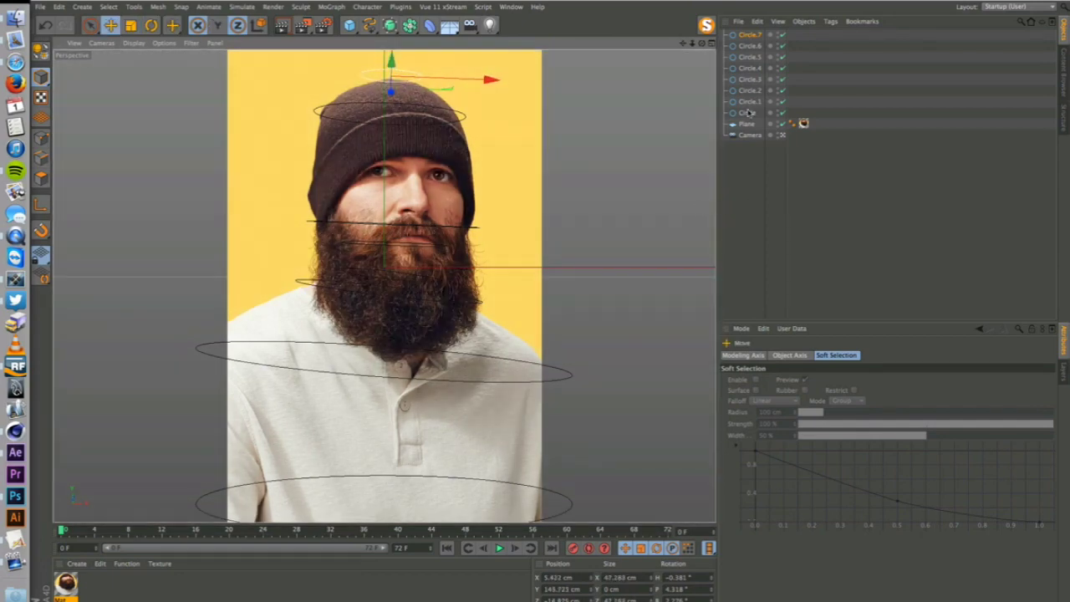
Add a Loft NURBS and nest all eight circles under it to form the head-and-shoulders bust.
{"action": "left_click", "coordinate": [750, 112], "text": "shift"}
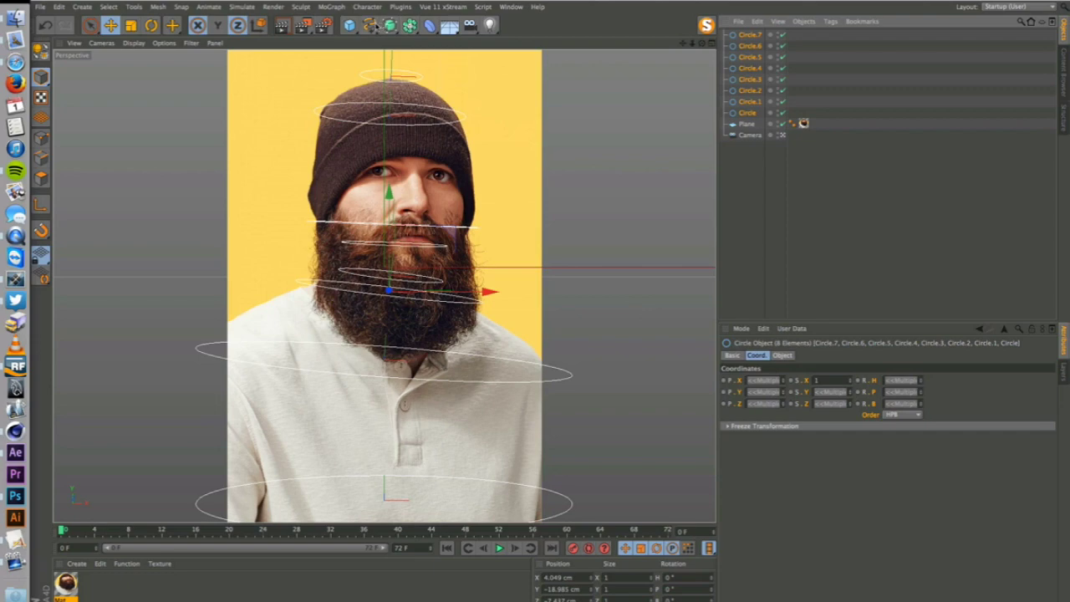
{"action": "left_click_drag", "start_coordinate": [390, 25], "coordinate": [499, 62]}
{"action": "left_click", "coordinate": [758, 46]}
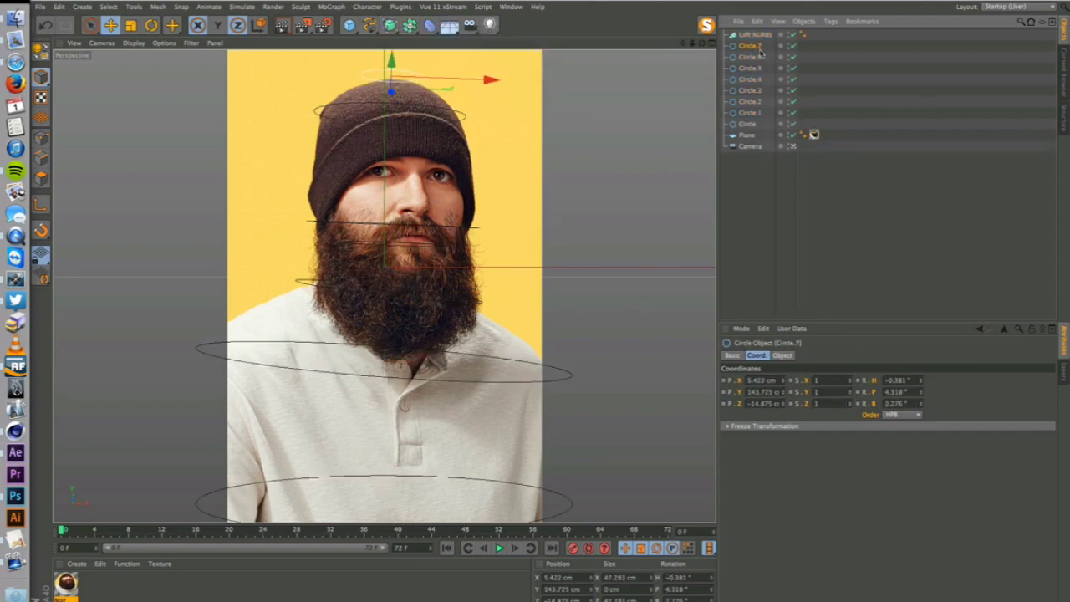
{"action": "left_click", "coordinate": [748, 124], "text": "shift"}
{"action": "left_click_drag", "start_coordinate": [754, 46], "coordinate": [754, 35]}
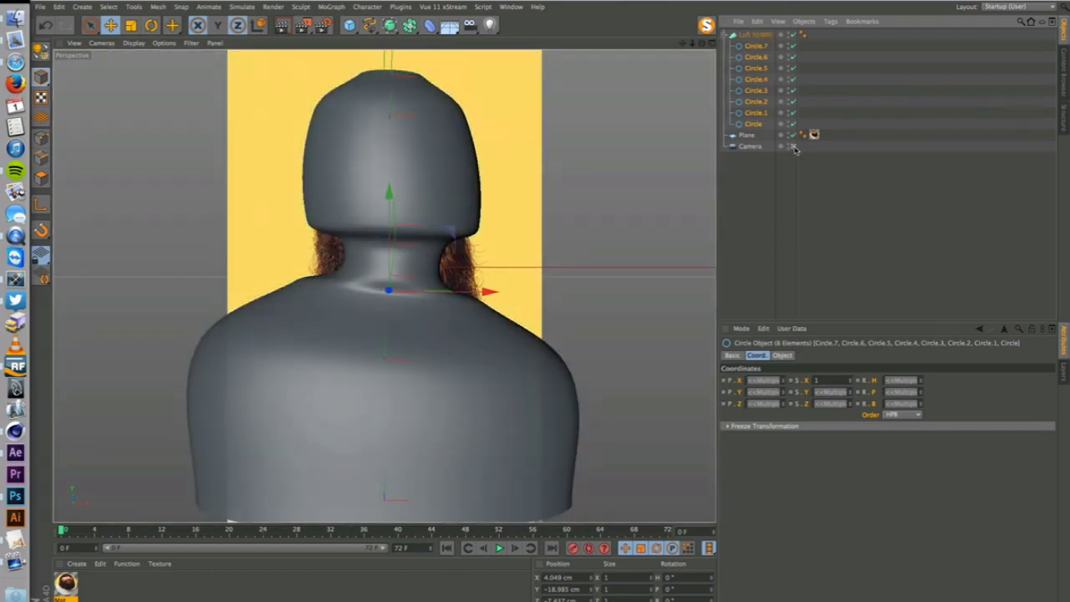
Look at the lofted bust and photo plane from outside the scene camera, and return to the camera view.
{"action": "left_click", "coordinate": [793, 147]}
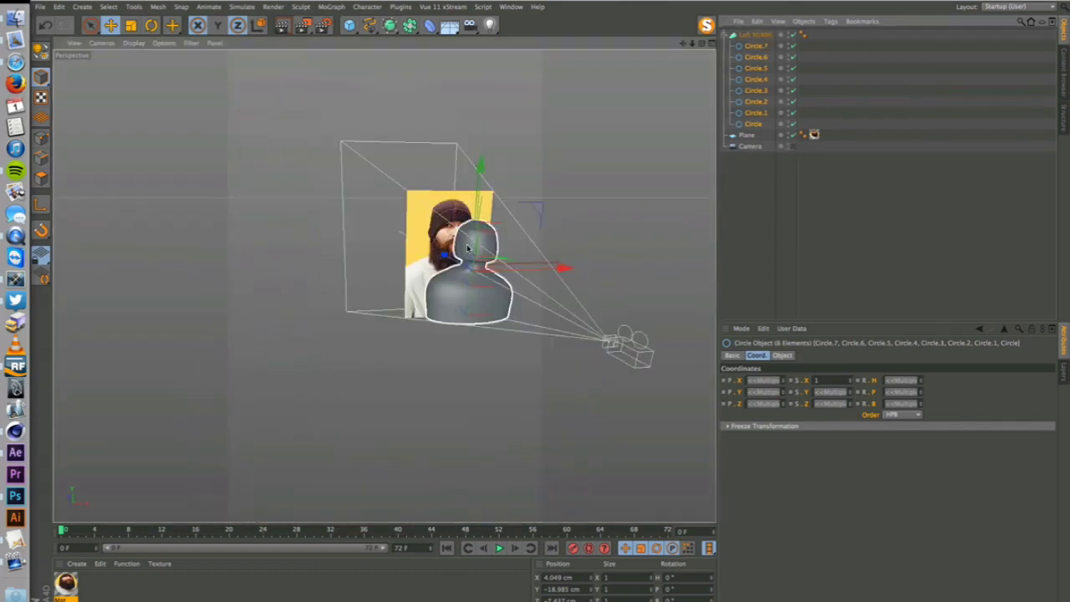
{"action": "left_click_drag", "start_coordinate": [474, 249], "coordinate": [494, 255], "text": "alt"}
{"action": "right_click_drag", "start_coordinate": [502, 263], "coordinate": [561, 241], "text": "alt"}
{"action": "left_click_drag", "start_coordinate": [562, 241], "coordinate": [495, 289], "text": "alt"}
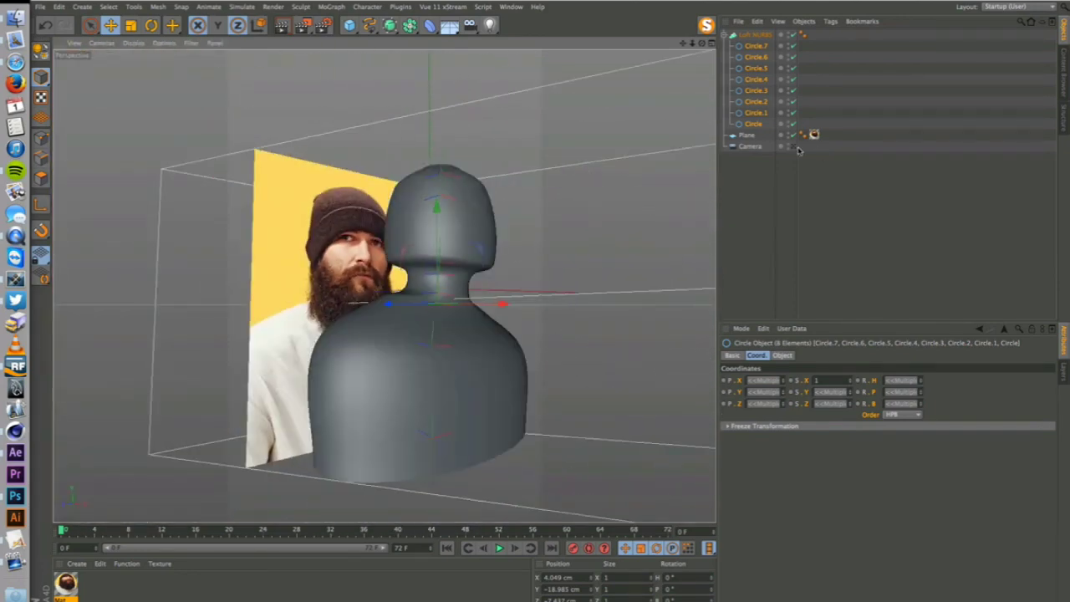
{"action": "left_click", "coordinate": [793, 146]}
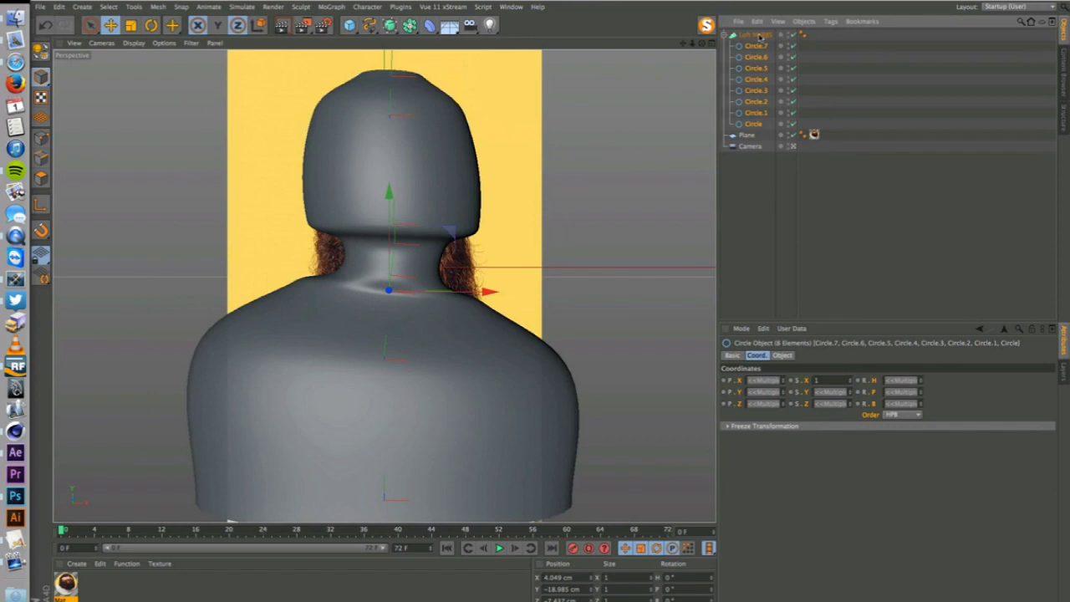
Lock the scene camera with a Protection tag.
{"action": "right_click", "coordinate": [760, 37]}
{"action": "left_click", "coordinate": [739, 148]}
{"action": "right_click", "coordinate": [741, 147]}
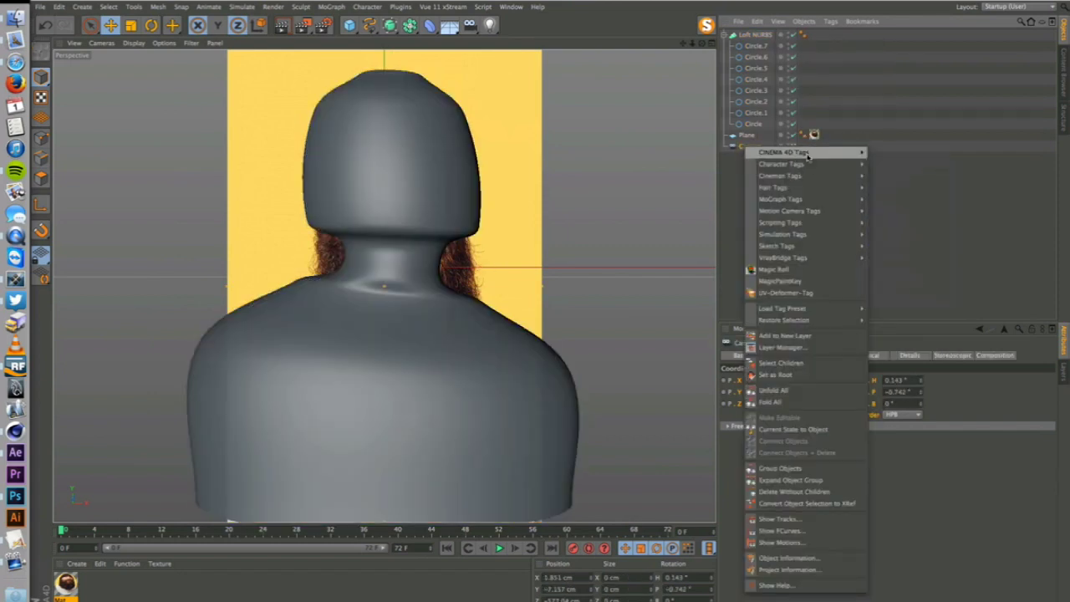
{"action": "mouse_move", "coordinate": [807, 153]}
{"action": "left_click", "coordinate": [896, 322]}
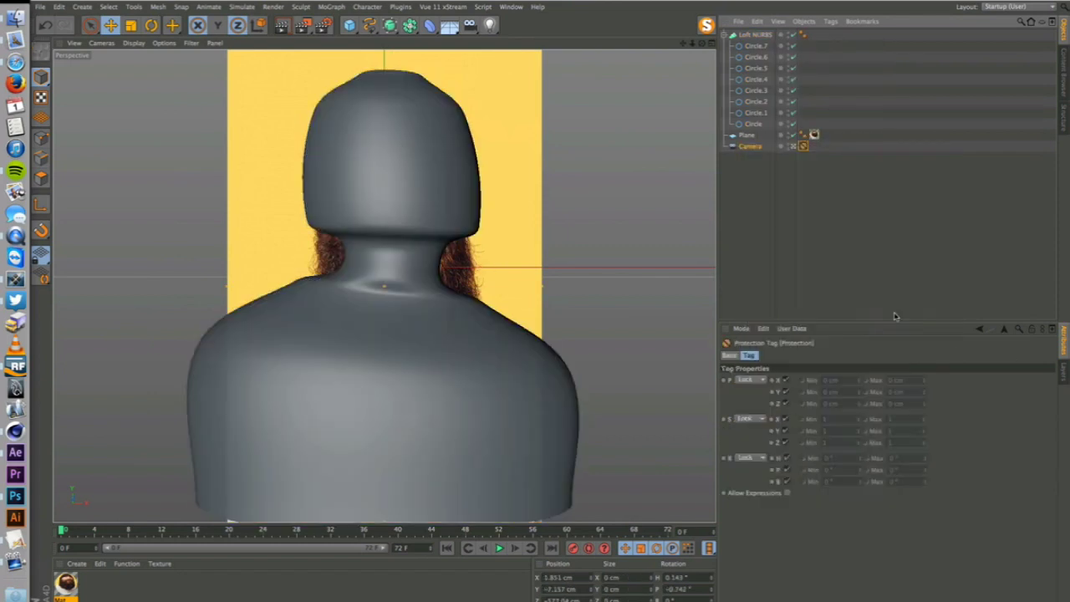
Duplicate the protected camera and delete the Protection tag from the copy.
{"action": "left_click_drag", "start_coordinate": [754, 147], "coordinate": [766, 161], "text": "ctrl"}
{"action": "left_click", "coordinate": [803, 158]}
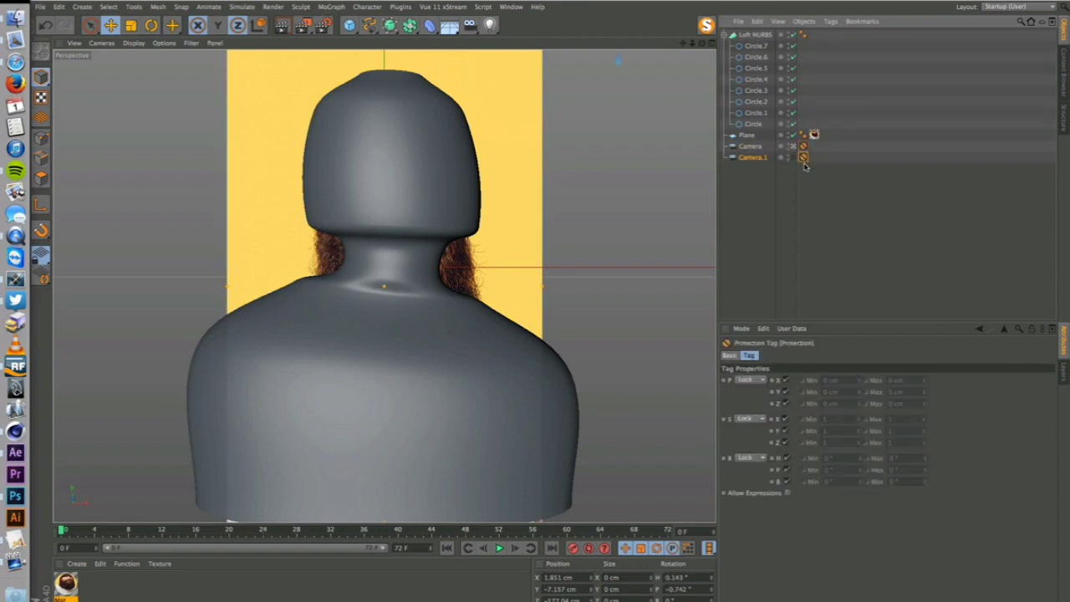
{"action": "key", "text": "Delete"}
Rename the duplicate camera as "Motion Camera".
{"action": "double_click", "coordinate": [764, 157]}
{"action": "type", "text": "b"}
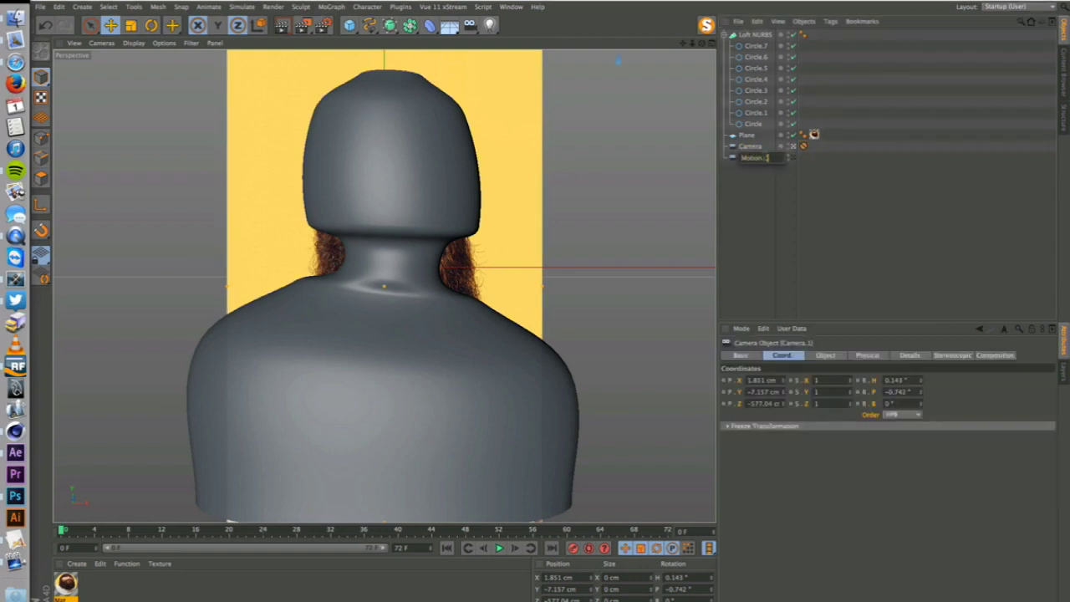
{"action": "type", "text": "era"}
{"action": "key", "text": "Return"}
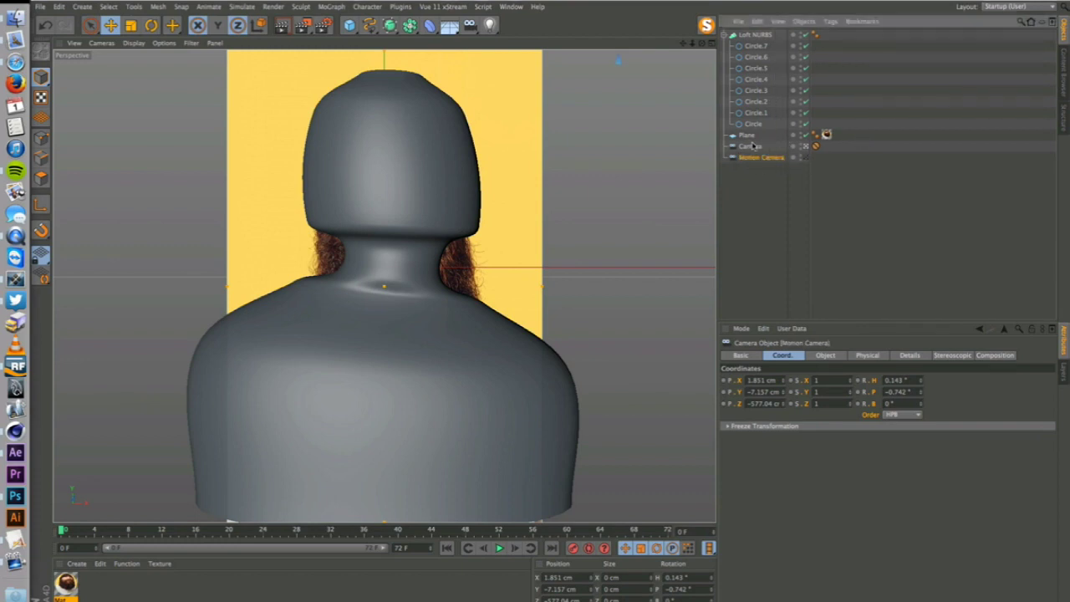
Add a circle spline for the beard and set its plane to XZ.
{"action": "left_click", "coordinate": [752, 146]}
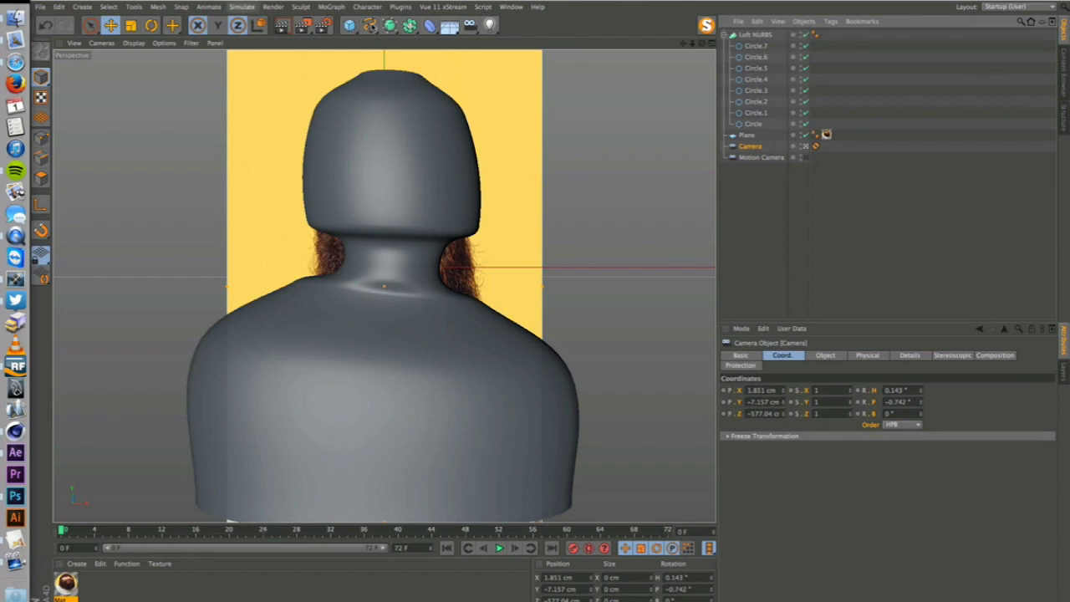
{"action": "left_click", "coordinate": [370, 25]}
{"action": "left_click", "coordinate": [472, 80]}
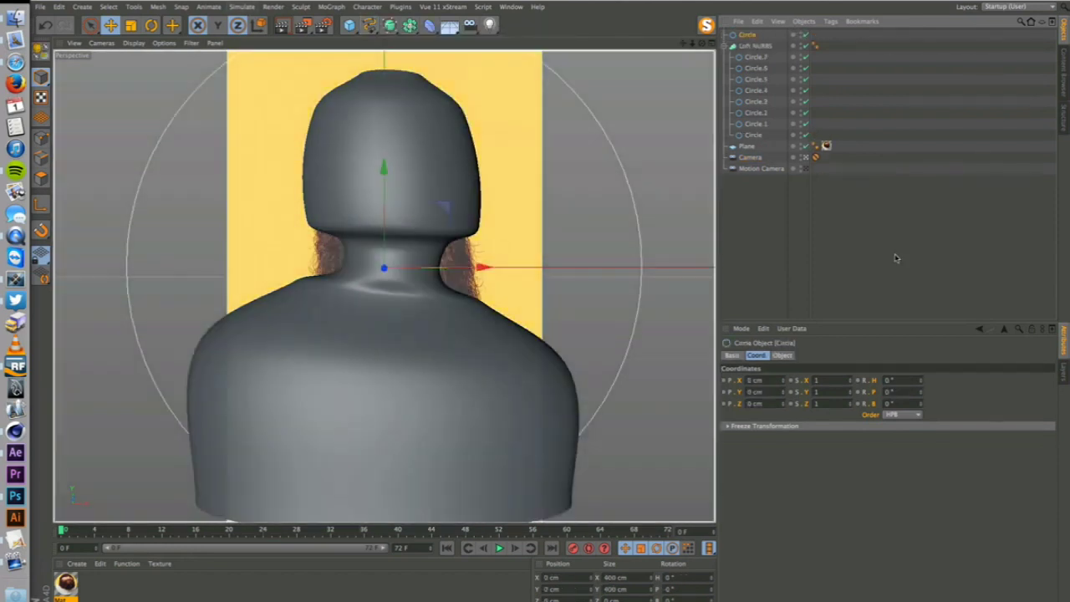
{"action": "left_click", "coordinate": [783, 356]}
{"action": "left_click", "coordinate": [794, 435]}
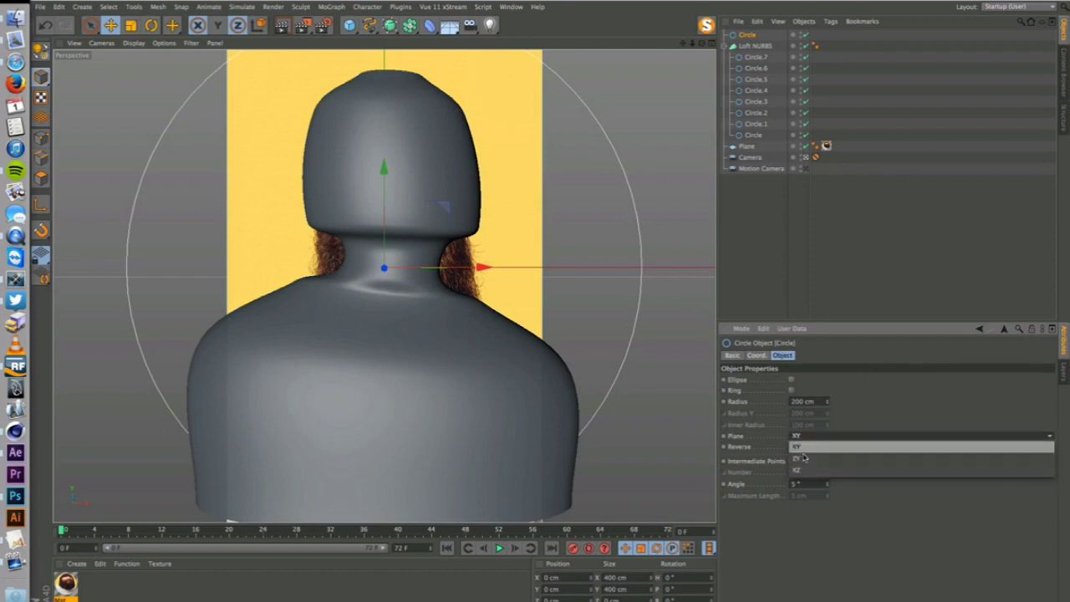
{"action": "left_click", "coordinate": [809, 471]}
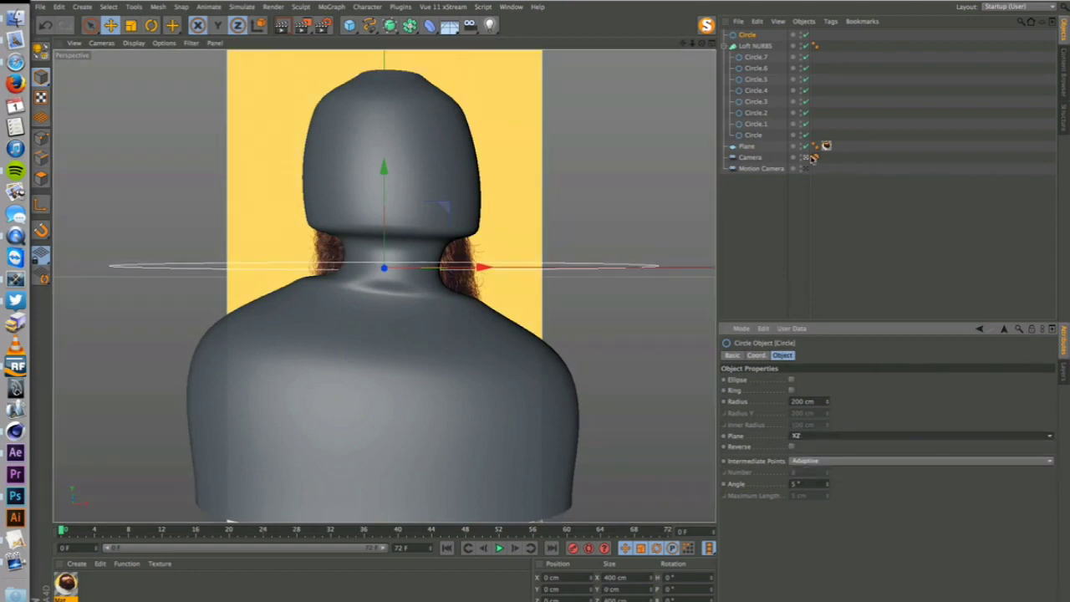
Move the new circle forward to about Z -133 cm in front of the bust and shrink it to about 61 cm wide.
{"action": "left_click", "coordinate": [811, 159]}
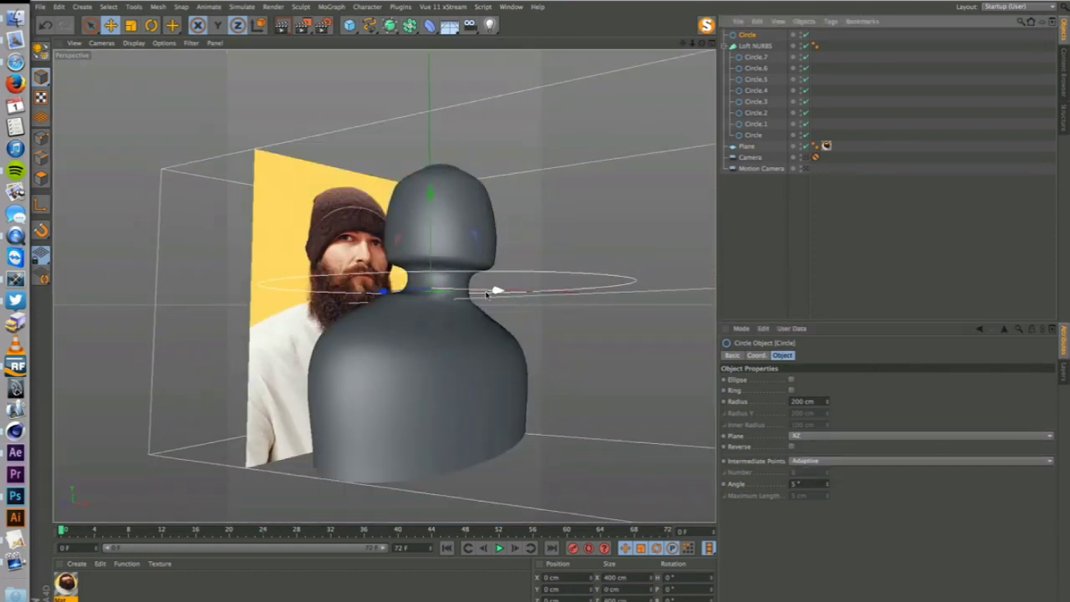
{"action": "key", "text": "e"}
{"action": "left_click_drag", "start_coordinate": [442, 297], "coordinate": [444, 297], "text": "alt"}
{"action": "left_click_drag", "start_coordinate": [348, 270], "coordinate": [454, 298]}
{"action": "key", "text": "t"}
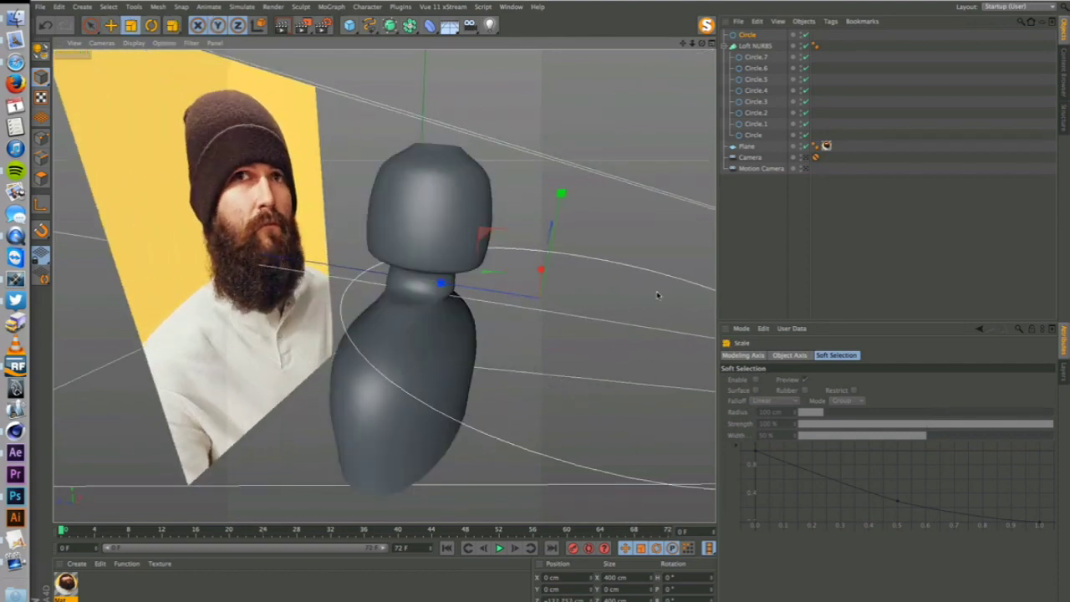
{"action": "left_click_drag", "start_coordinate": [657, 295], "coordinate": [359, 462]}
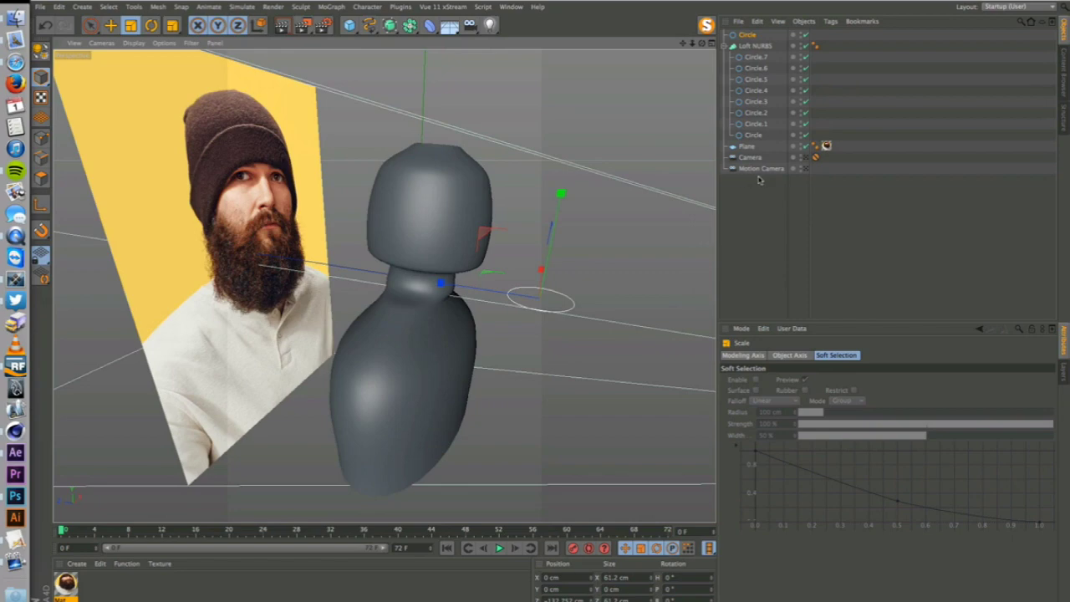
{"action": "left_click", "coordinate": [811, 158]}
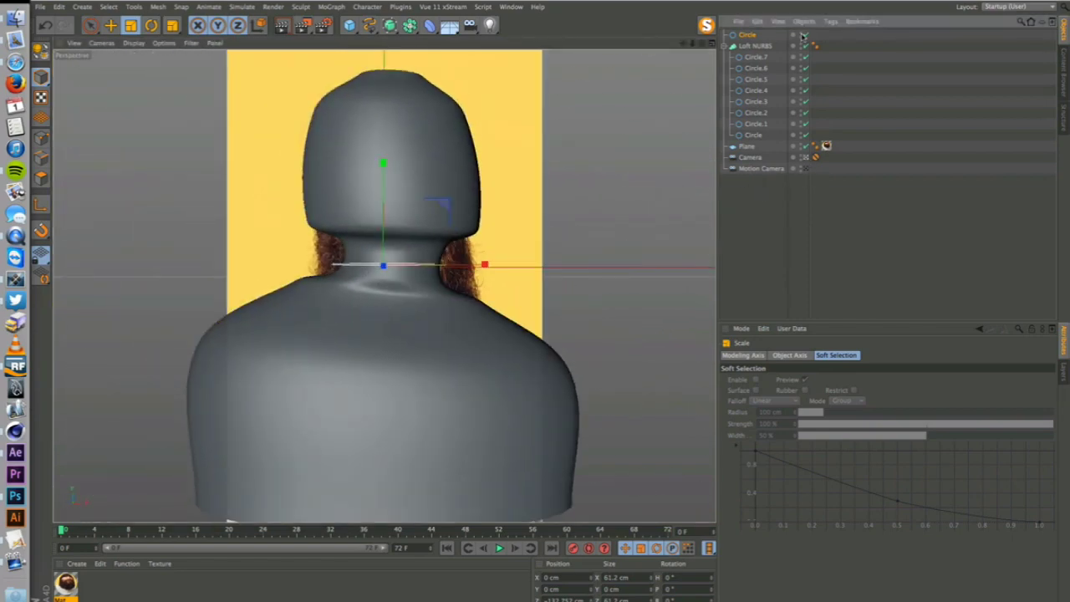
Hide the loft, then tilt the circle to about 21°, -19° and 7° and lower it to the tip of the beard.
{"action": "left_click", "coordinate": [802, 46]}
{"action": "key", "text": "r"}
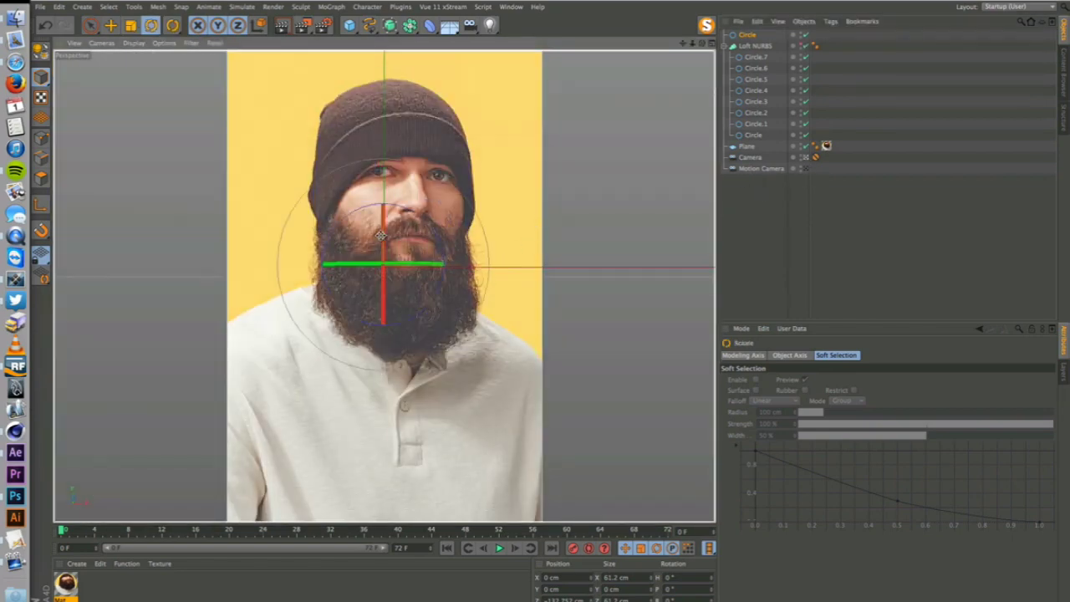
{"action": "left_click_drag", "start_coordinate": [384, 209], "coordinate": [384, 217]}
{"action": "key", "text": "r"}
{"action": "left_click_drag", "start_coordinate": [420, 250], "coordinate": [496, 358]}
{"action": "key", "text": "e"}
Move the circle closer to the bust, to about Z -106 cm, and fit it to the beard's lower tip in the camera view.
{"action": "left_click", "coordinate": [801, 160]}
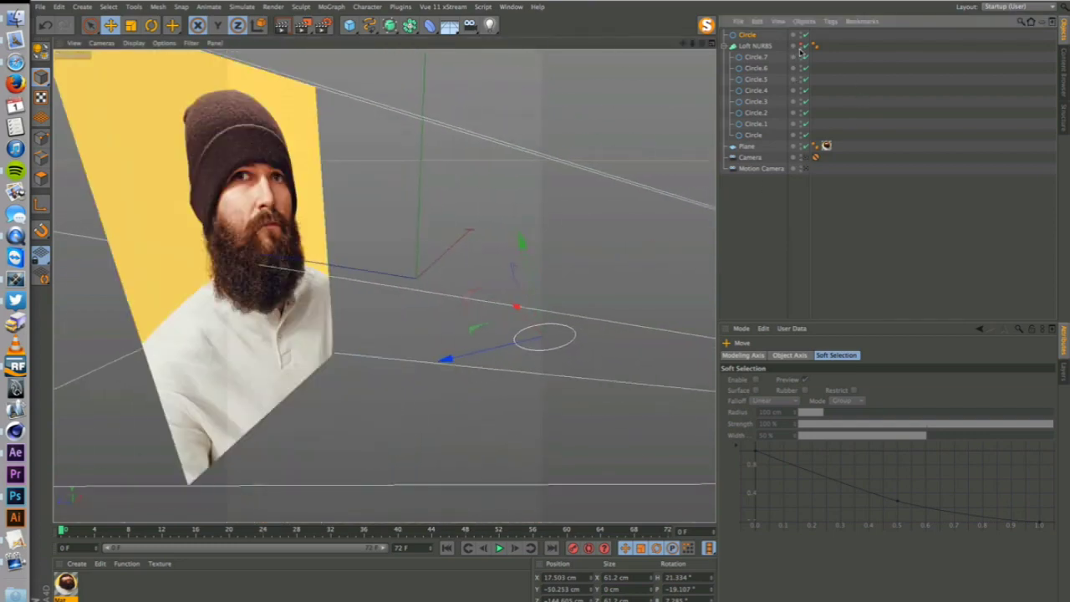
{"action": "left_click", "coordinate": [803, 46]}
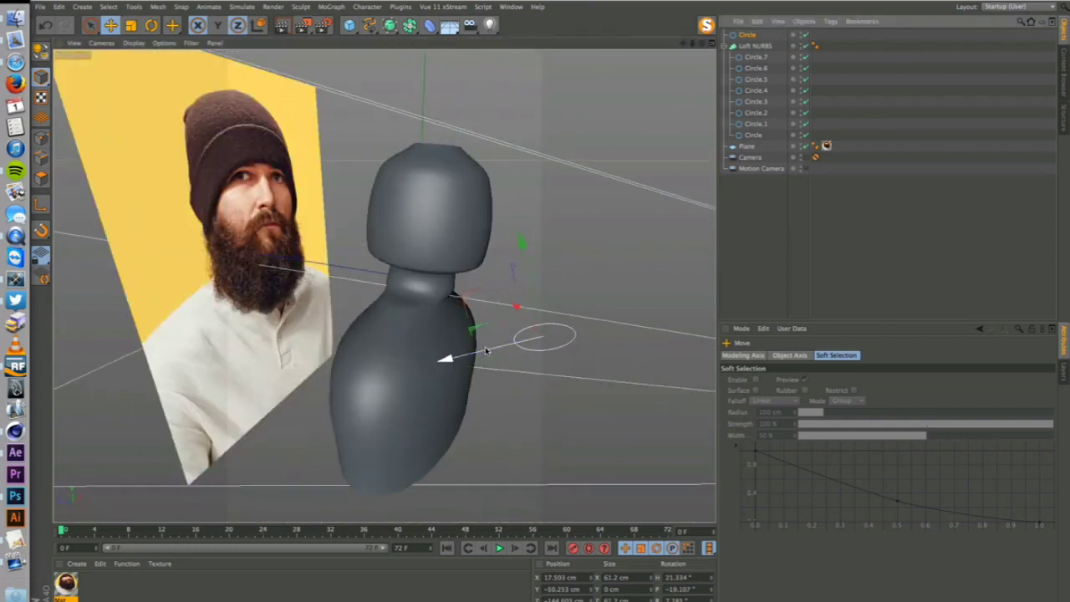
{"action": "left_click_drag", "start_coordinate": [442, 358], "coordinate": [416, 366]}
{"action": "left_click_drag", "start_coordinate": [502, 306], "coordinate": [497, 301]}
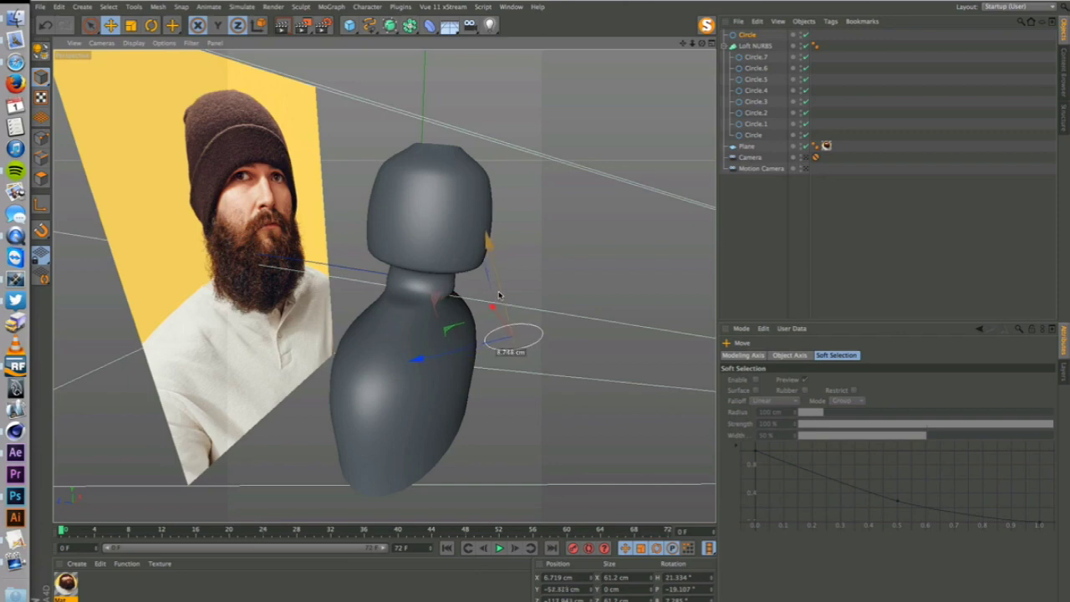
{"action": "left_click", "coordinate": [806, 158]}
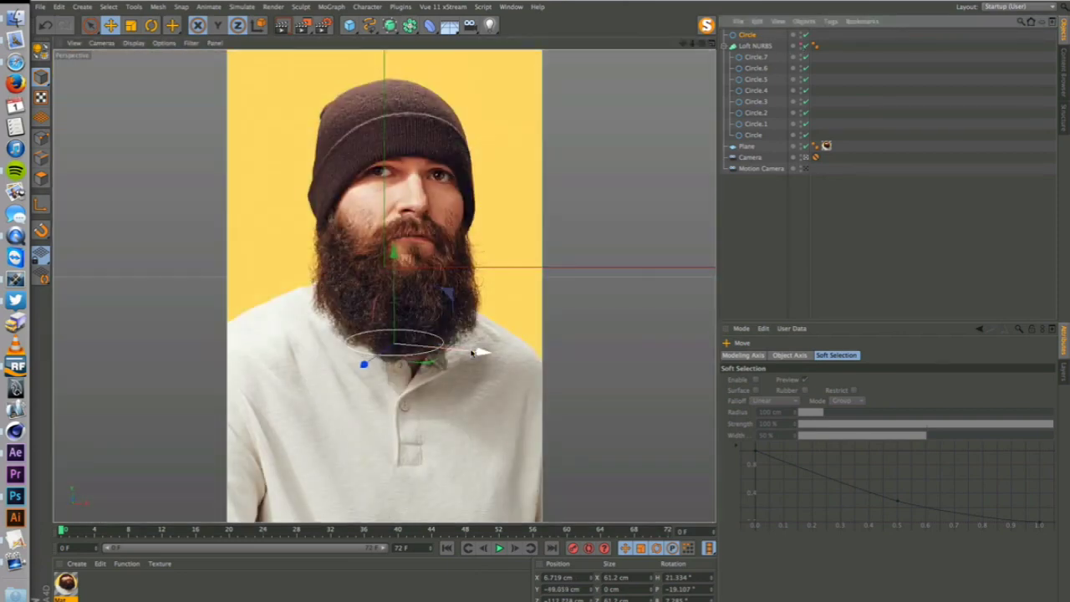
{"action": "mouse_move", "coordinate": [479, 351]}
{"action": "left_mouse_down"}
{"action": "mouse_move", "coordinate": [488, 358]}
{"action": "mouse_move", "coordinate": [479, 357]}
{"action": "left_mouse_up"}
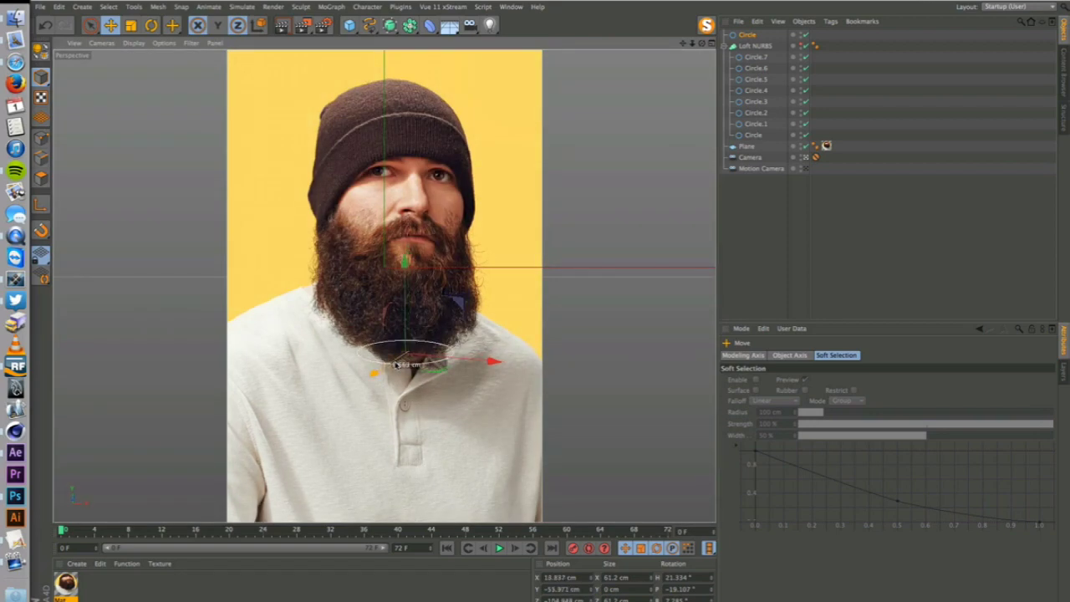
{"action": "left_click_drag", "start_coordinate": [396, 364], "coordinate": [398, 363]}
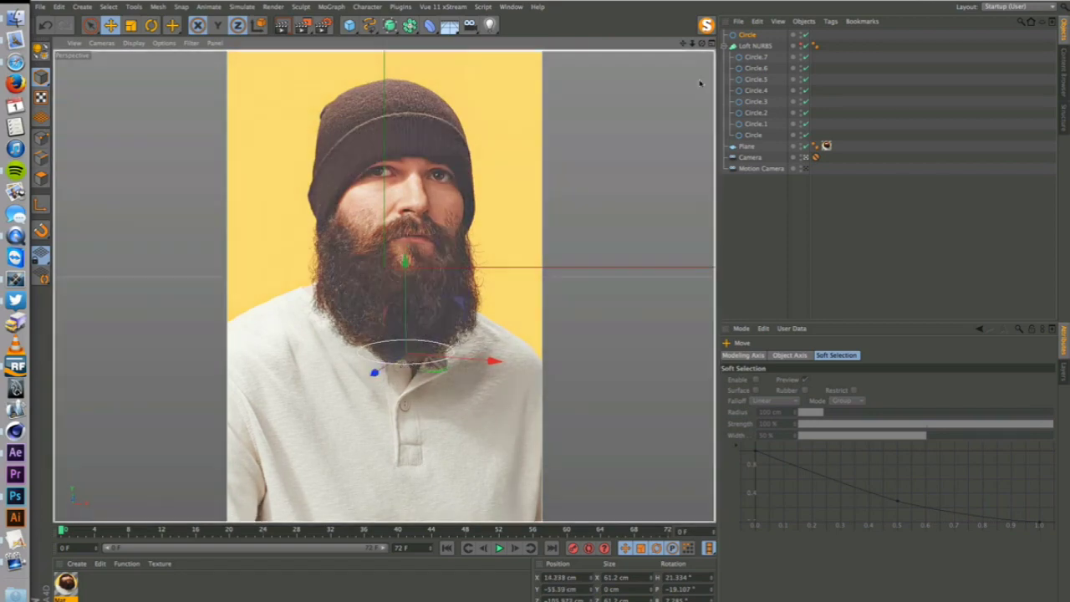
Duplicate the beard-tip circle, raise the copy to about Y -40 cm and enlarge it to about 104 cm wide.
{"action": "left_click_drag", "start_coordinate": [748, 36], "coordinate": [757, 33], "text": "ctrl"}
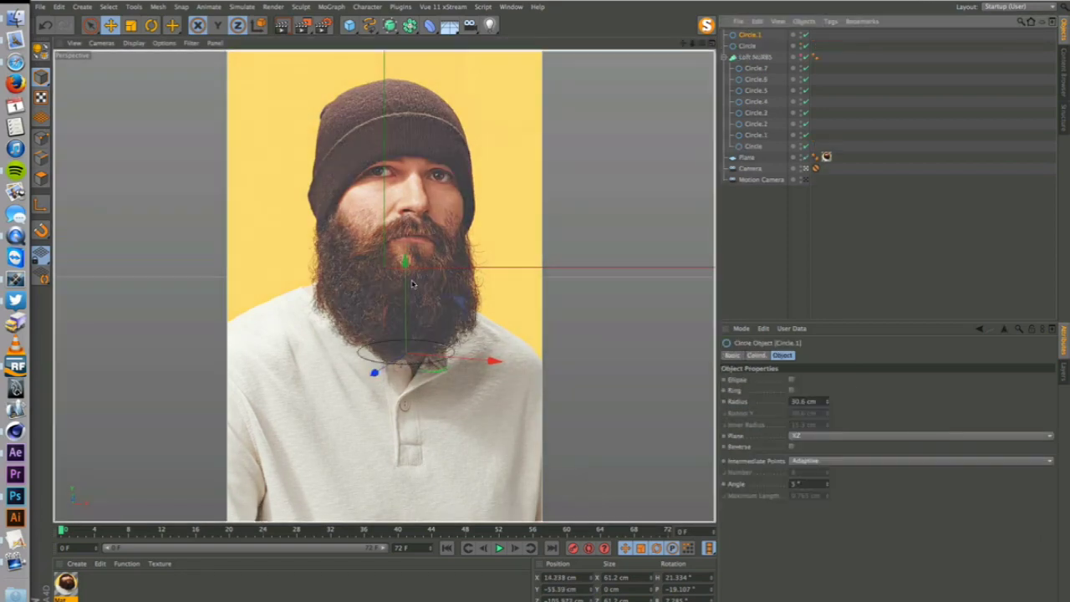
{"action": "left_click_drag", "start_coordinate": [403, 284], "coordinate": [404, 260]}
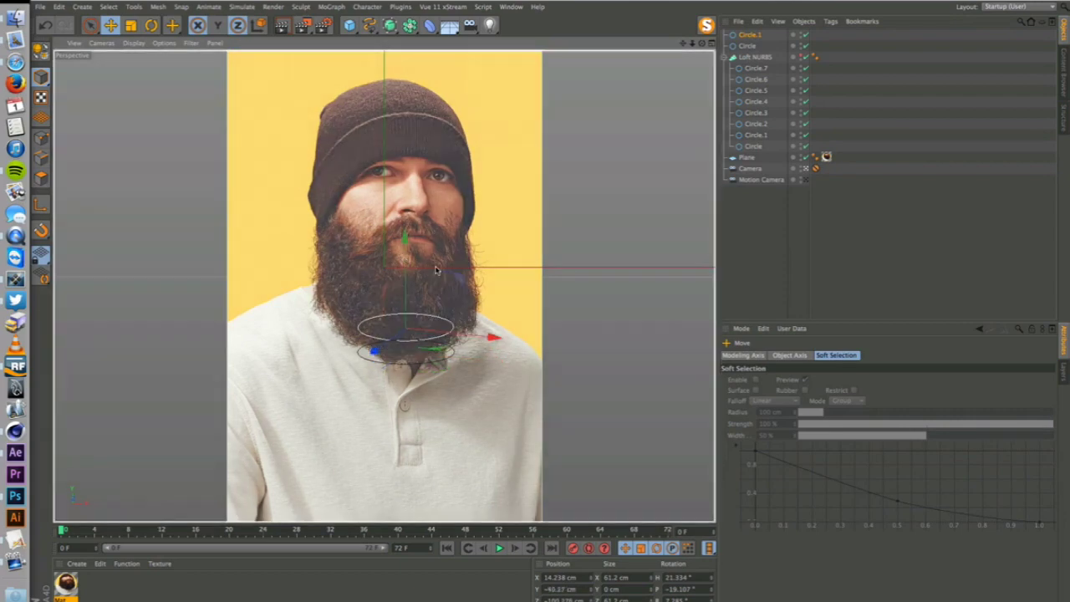
{"action": "key", "text": "t"}
{"action": "left_click_drag", "start_coordinate": [493, 339], "coordinate": [552, 342]}
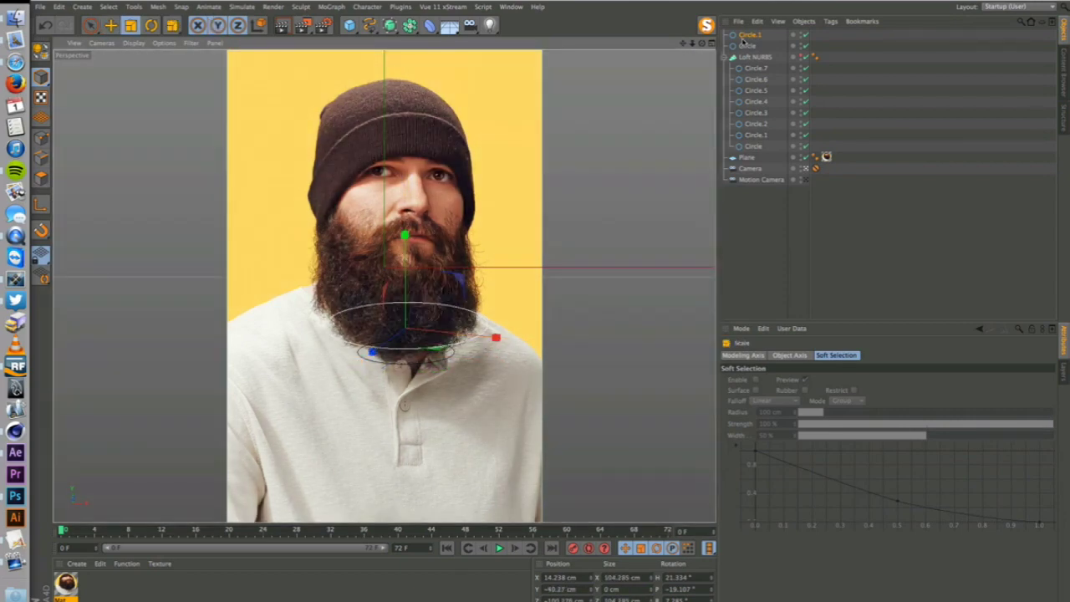
{"action": "left_click_drag", "start_coordinate": [742, 37], "coordinate": [747, 32], "text": "ctrl"}
{"action": "key", "text": "e"}
{"action": "left_click_drag", "start_coordinate": [401, 263], "coordinate": [406, 238]}
{"action": "key", "text": "r"}
{"action": "key", "text": "t"}
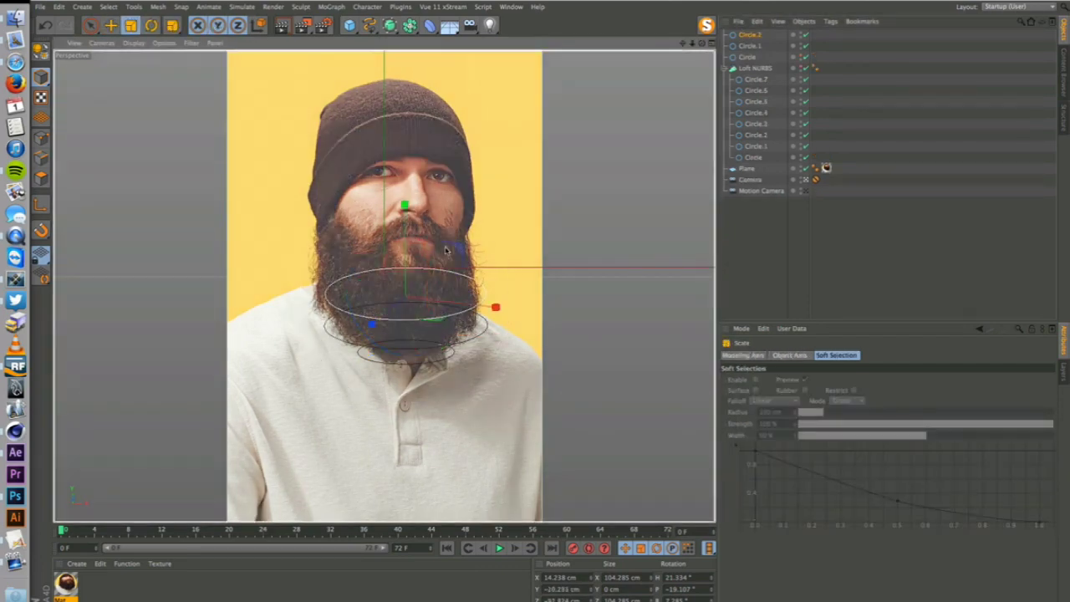
{"action": "mouse_move", "coordinate": [526, 215]}
{"action": "left_mouse_down"}
{"action": "mouse_move", "coordinate": [559, 209]}
{"action": "mouse_move", "coordinate": [526, 236]}
{"action": "left_mouse_up"}
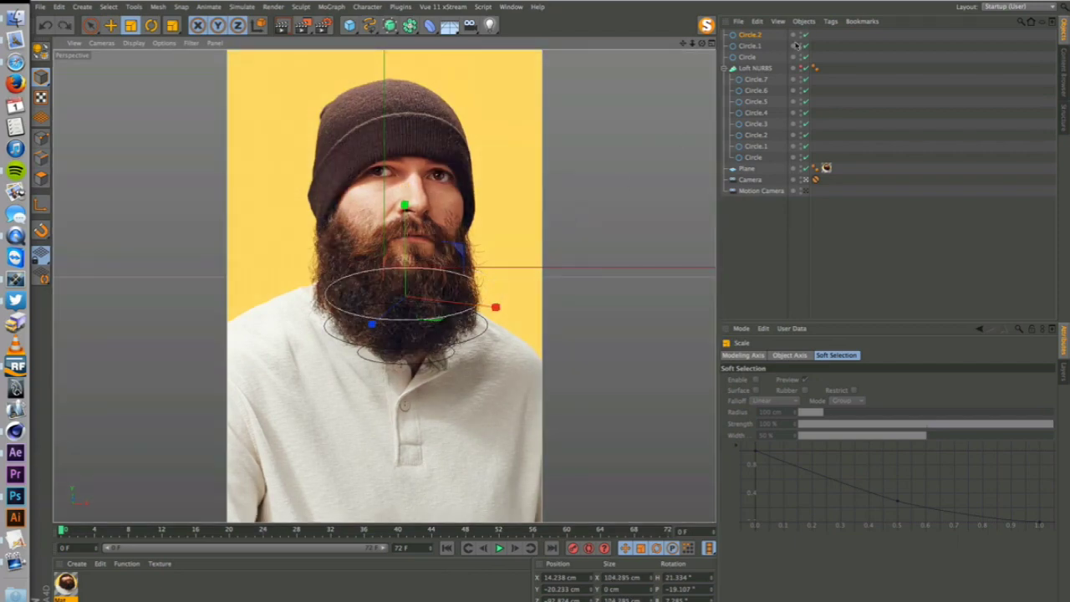
{"action": "left_click", "coordinate": [749, 57]}
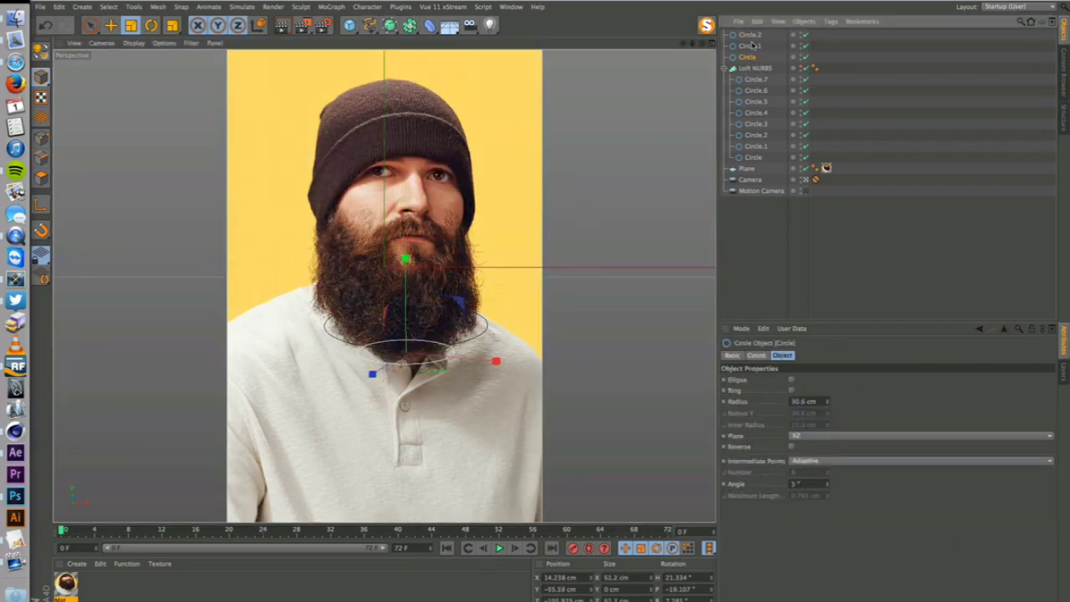
{"action": "left_click", "coordinate": [751, 35]}
{"action": "key", "text": "Delete"}
Set the Z scale of both beard circles to 0.25 and rotate them to a bank of about 1.6°.
{"action": "left_click", "coordinate": [749, 46]}
{"action": "left_click", "coordinate": [751, 35], "text": "shift"}
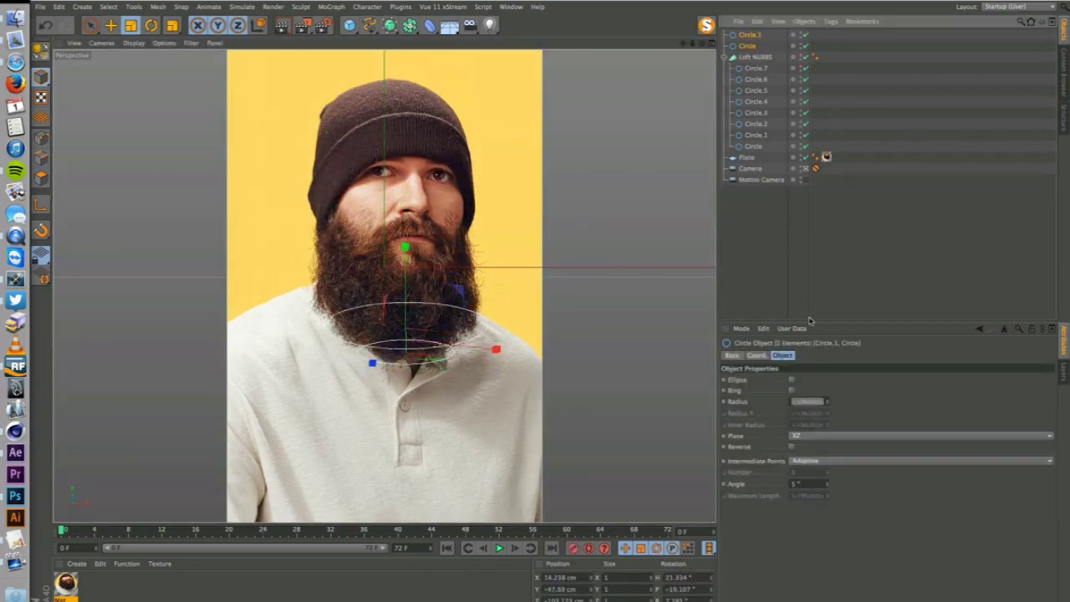
{"action": "left_click", "coordinate": [766, 357]}
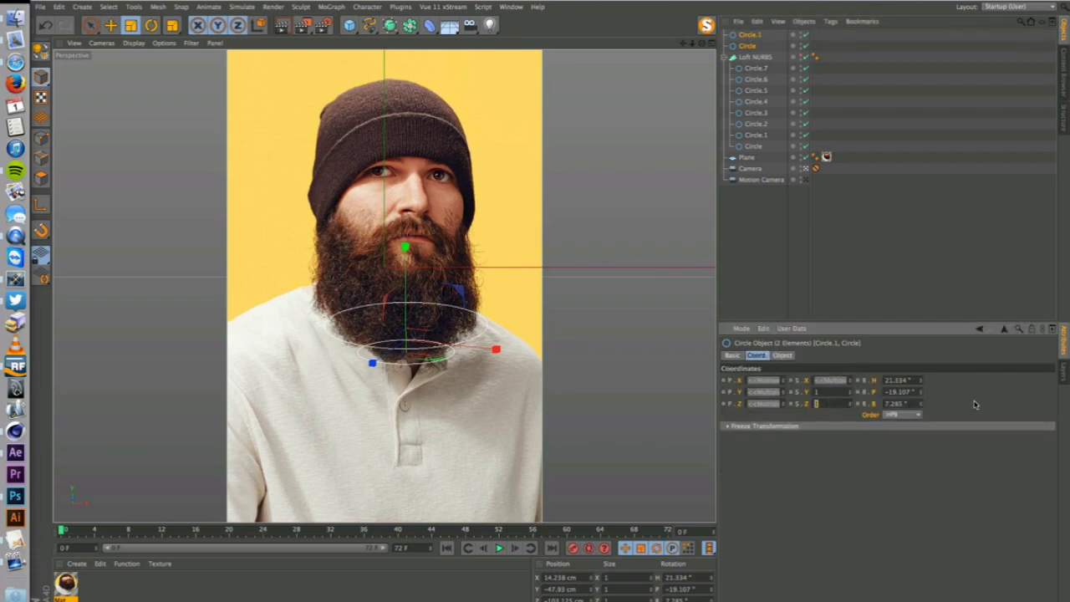
{"action": "key", "text": "Return"}
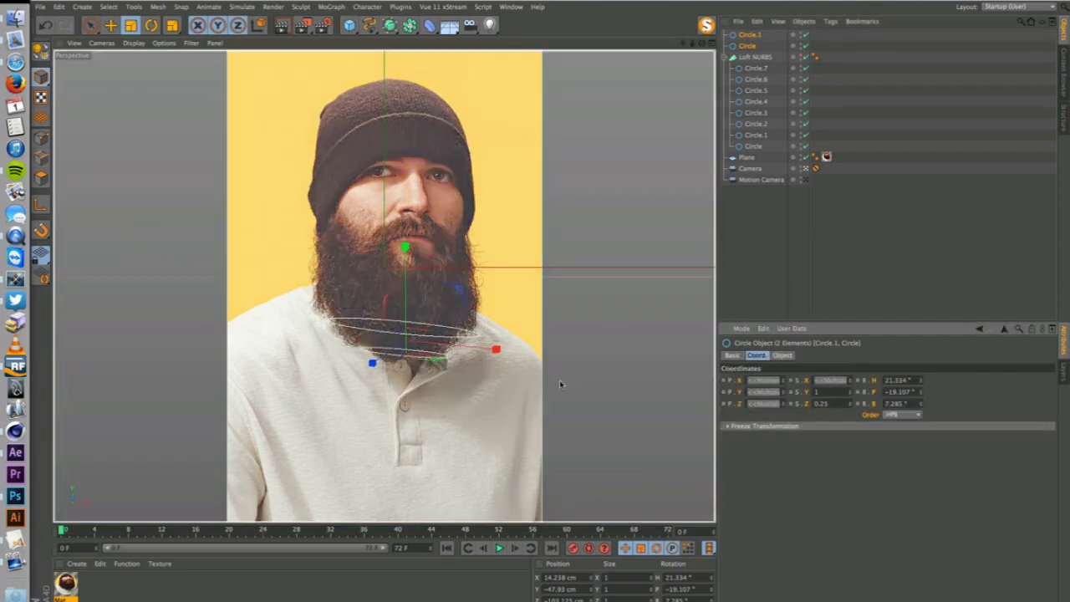
{"action": "key", "text": "r"}
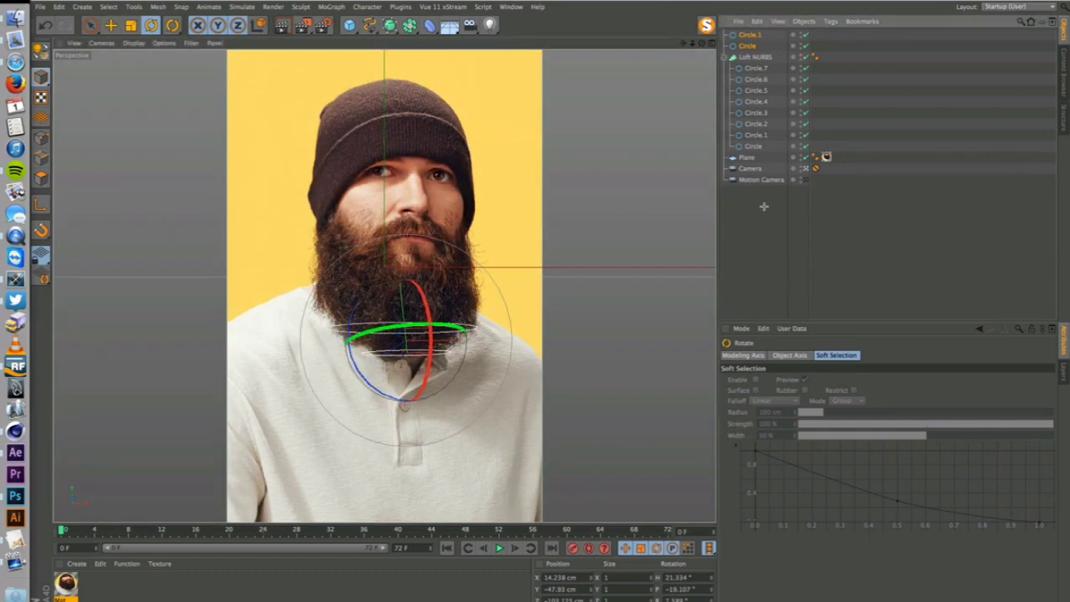
Lower the upper beard circle to about Y -46 cm.
{"action": "left_click", "coordinate": [761, 206]}
{"action": "left_click", "coordinate": [751, 35]}
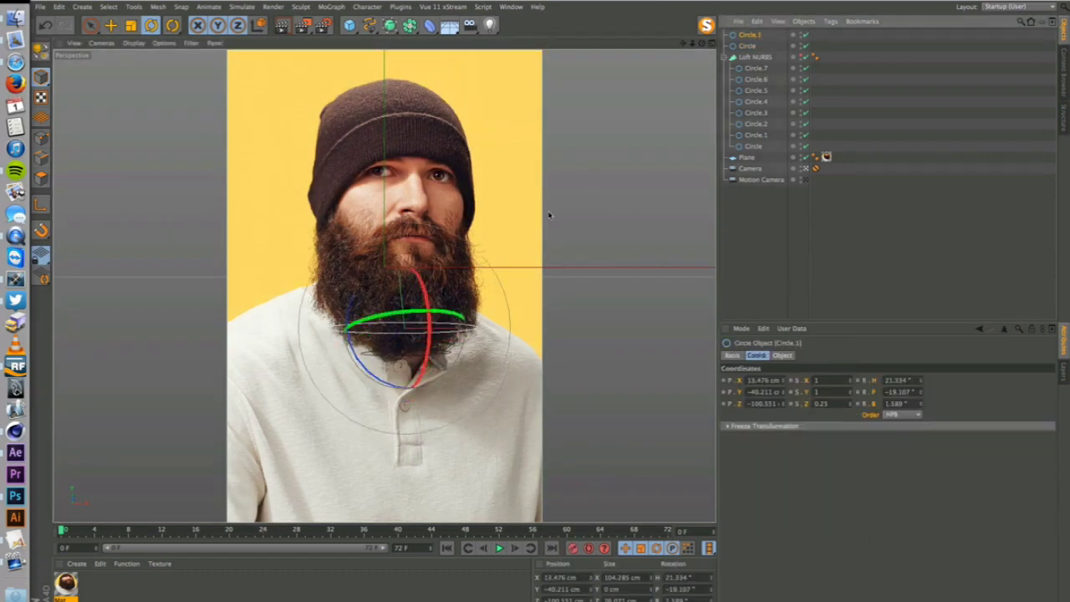
{"action": "key", "text": "r"}
{"action": "key", "text": "e"}
{"action": "left_click_drag", "start_coordinate": [397, 264], "coordinate": [399, 275]}
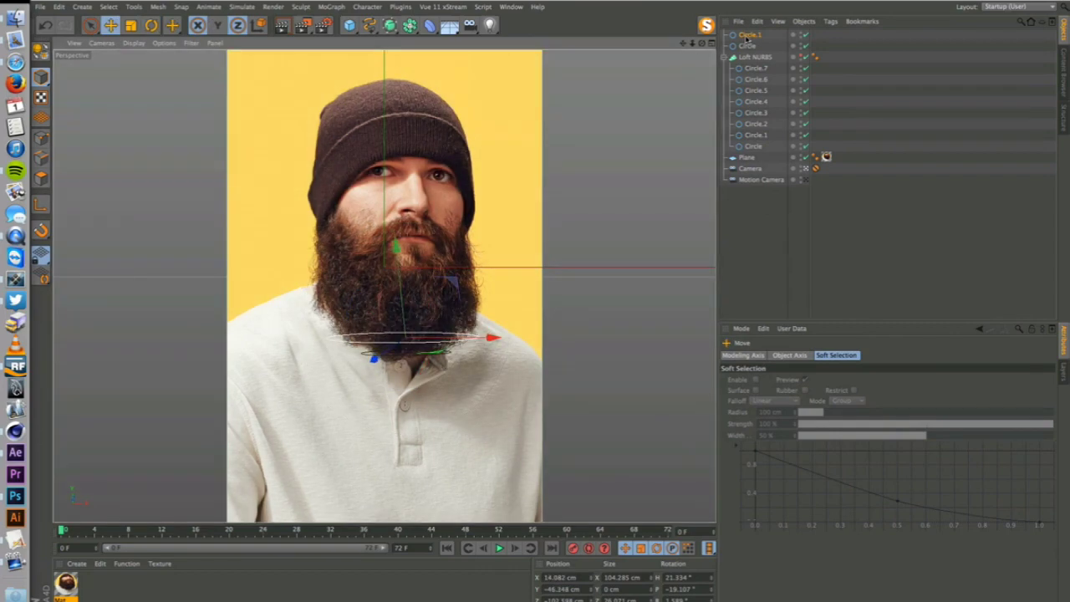
Duplicate the upper beard circle, raise the copy to about Y -29 cm and enlarge it to about 125 cm wide.
{"action": "left_click_drag", "start_coordinate": [746, 39], "coordinate": [749, 31], "text": "ctrl"}
{"action": "left_click_drag", "start_coordinate": [397, 276], "coordinate": [399, 248]}
{"action": "key", "text": "t"}
{"action": "left_click_drag", "start_coordinate": [491, 274], "coordinate": [557, 237]}
{"action": "key", "text": "e"}
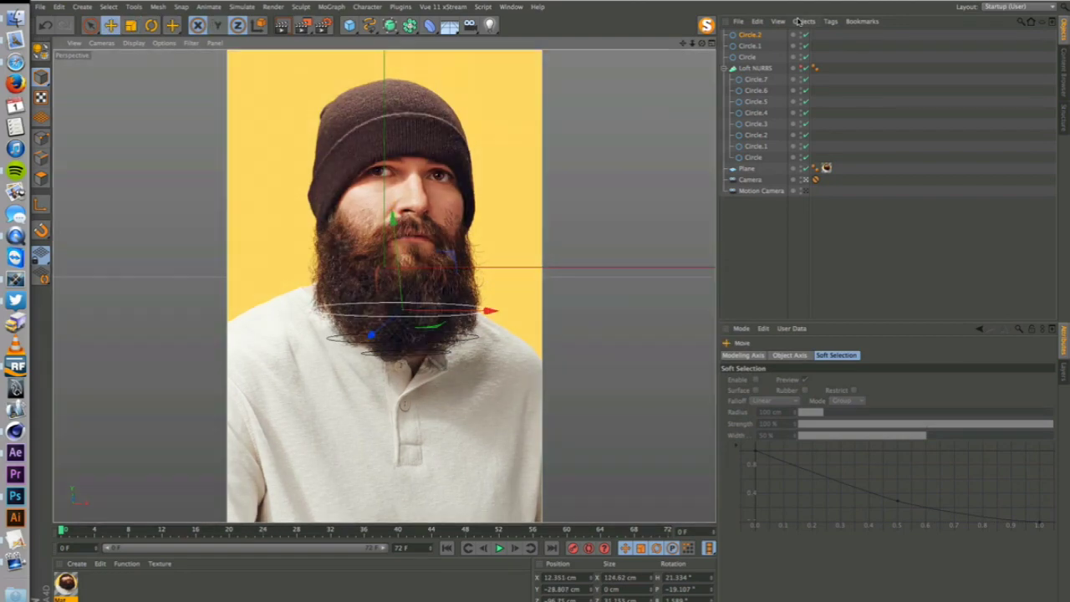
Duplicate the widest beard circle, raise the copy to about Y -7 cm and rotate it to a bank of about 7°.
{"action": "left_click_drag", "start_coordinate": [752, 39], "coordinate": [756, 32], "text": "ctrl"}
{"action": "key", "text": "e"}
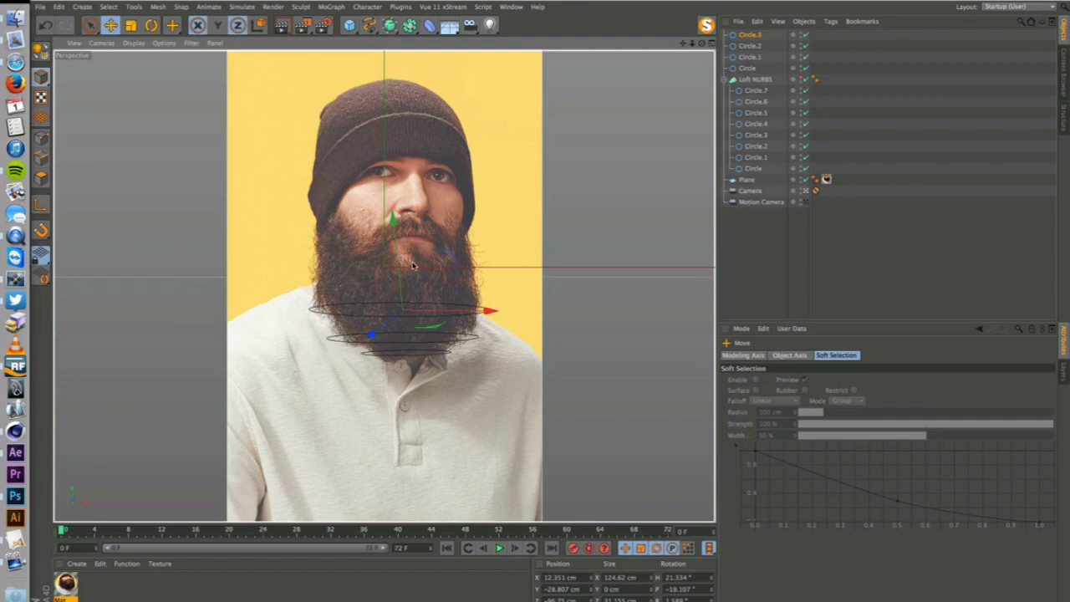
{"action": "left_click_drag", "start_coordinate": [397, 267], "coordinate": [397, 238]}
{"action": "key", "text": "r"}
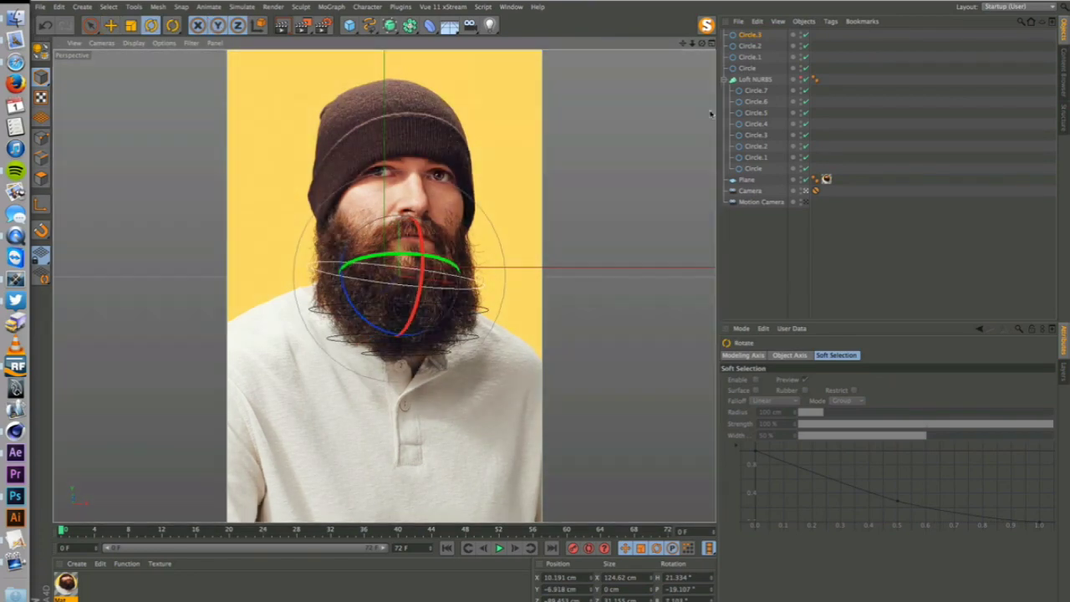
Copy and paste the tilted circle and raise the copy to mouth level, at about Y 18 cm.
{"action": "key", "text": "ctrl+c"}
{"action": "key", "text": "ctrl+v"}
{"action": "key", "text": "e"}
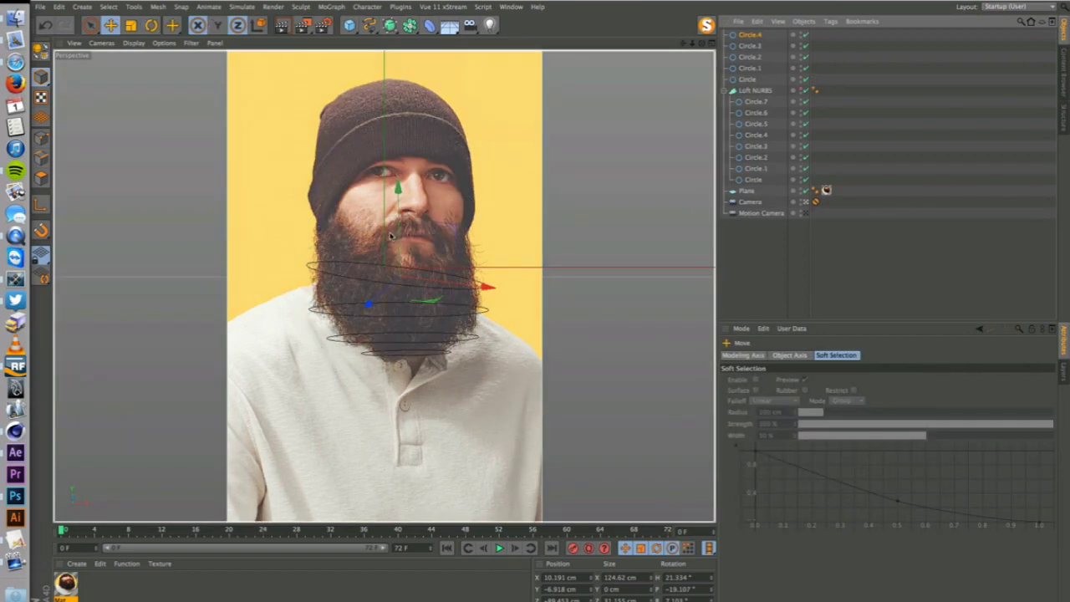
{"action": "left_click_drag", "start_coordinate": [398, 235], "coordinate": [413, 206]}
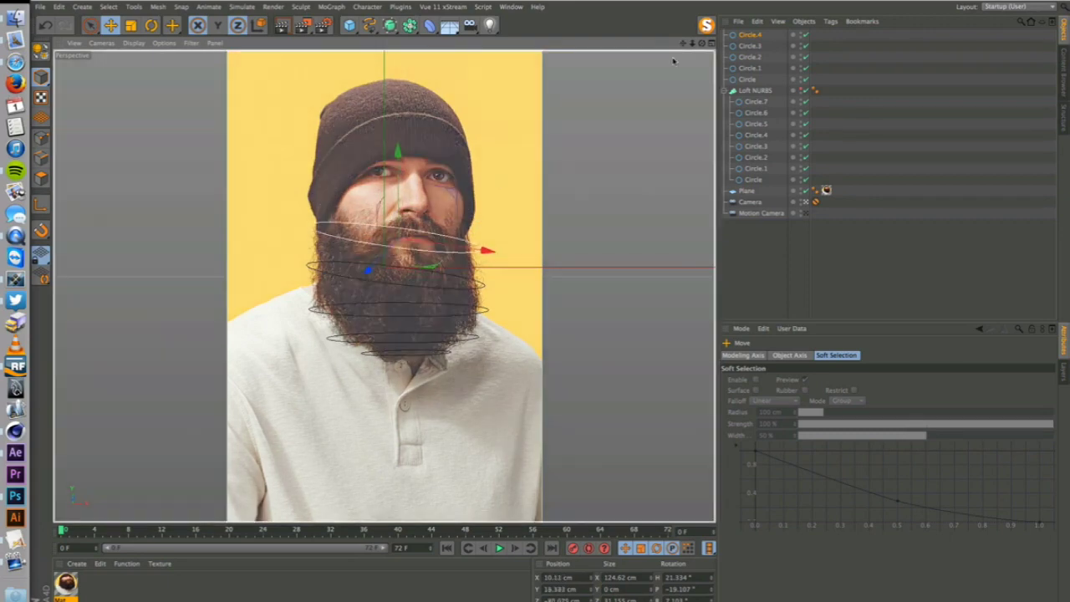
Copy and paste the mouth-level circle, raise the copy to about Y 34 cm, shrink it to about 100 cm wide, and leave the camera view.
{"action": "key", "text": "ctrl+c"}
{"action": "key", "text": "ctrl+v"}
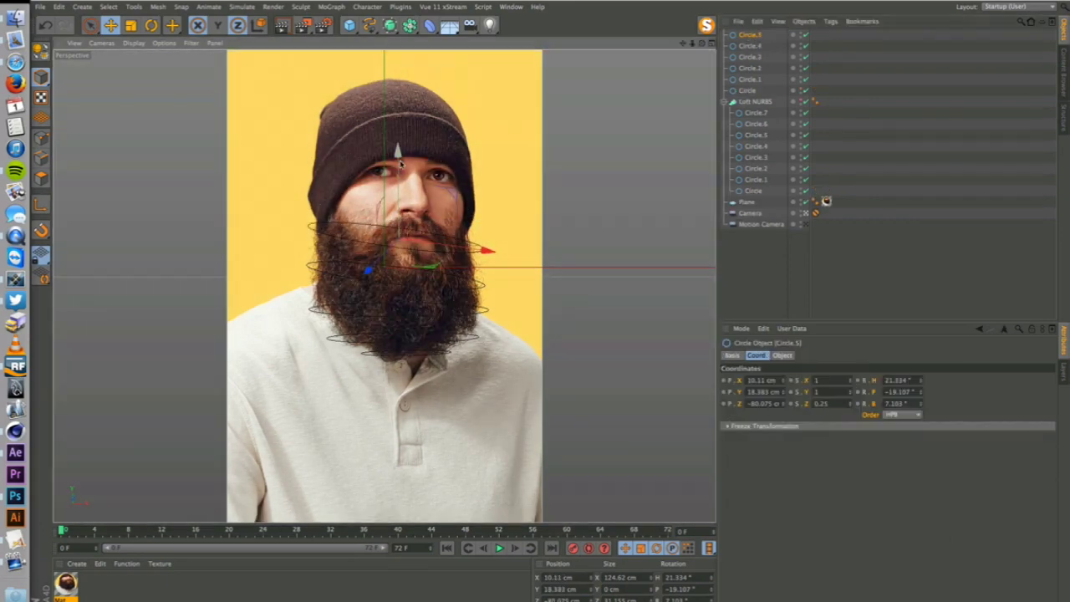
{"action": "left_click_drag", "start_coordinate": [400, 161], "coordinate": [402, 139]}
{"action": "key", "text": "t"}
{"action": "left_click_drag", "start_coordinate": [474, 131], "coordinate": [414, 161]}
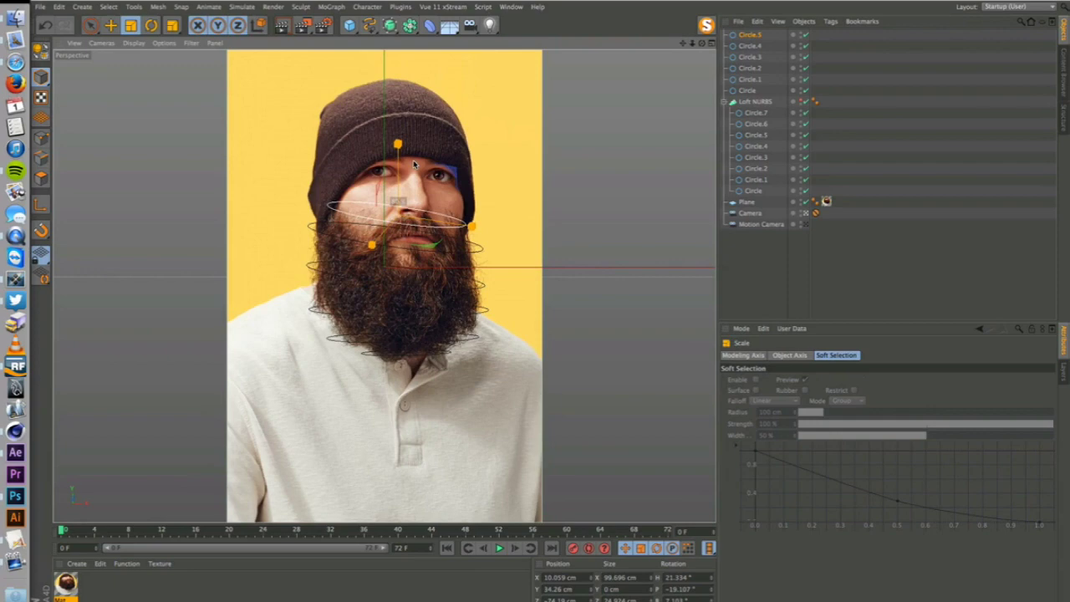
{"action": "left_click", "coordinate": [805, 213]}
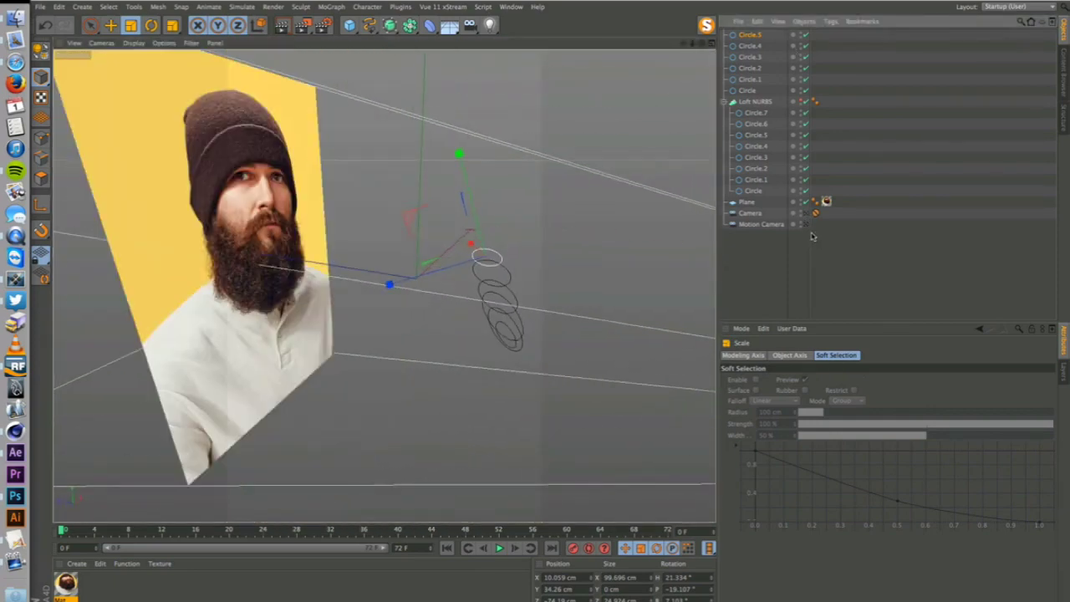
Make the bust loft visible again and move all six beard circles together about 10 cm closer to it in Z.
{"action": "left_click", "coordinate": [803, 101]}
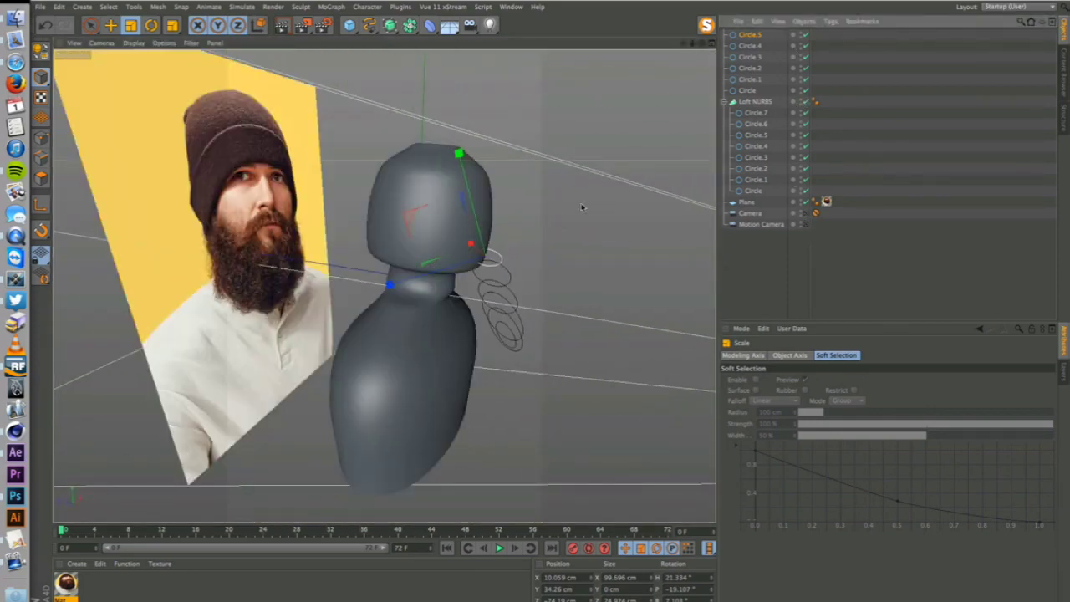
{"action": "left_click", "coordinate": [751, 91], "text": "shift"}
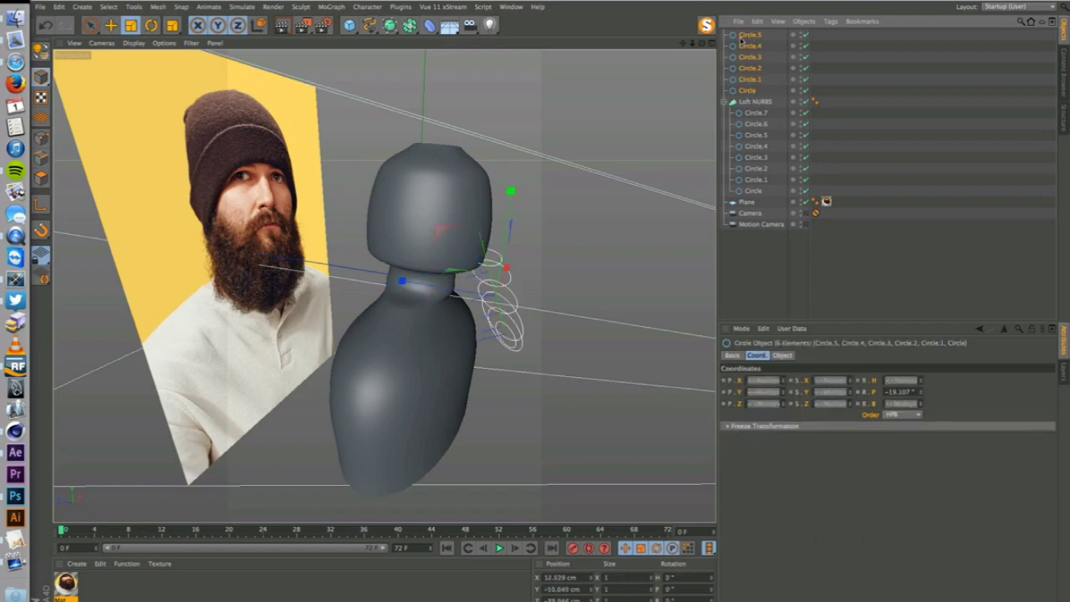
{"action": "key", "text": "e"}
{"action": "left_click_drag", "start_coordinate": [455, 295], "coordinate": [444, 288]}
Create a second Loft NURBS object and place the six beard circles inside it.
{"action": "left_click_drag", "start_coordinate": [390, 25], "coordinate": [513, 61]}
{"action": "left_click", "coordinate": [749, 101], "text": "shift"}
{"action": "left_click_drag", "start_coordinate": [749, 49], "coordinate": [752, 35]}
Raise the topmost beard circle to about Y 52 cm and shrink it to about 74 cm wide.
{"action": "left_click_drag", "start_coordinate": [570, 231], "coordinate": [462, 252], "text": "alt"}
{"action": "left_click", "coordinate": [758, 47]}
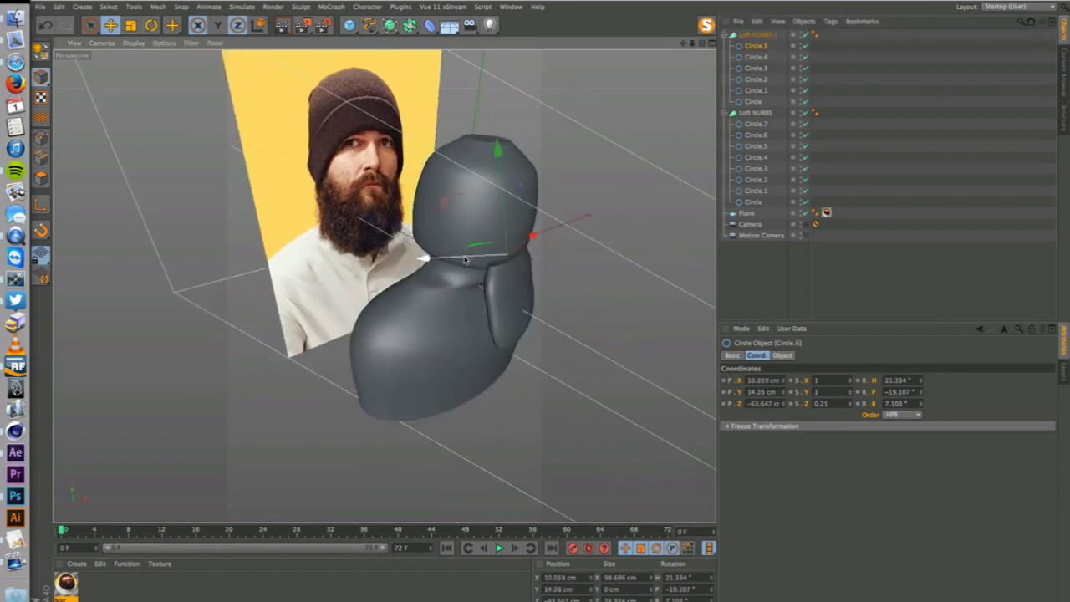
{"action": "left_click_drag", "start_coordinate": [507, 206], "coordinate": [502, 193]}
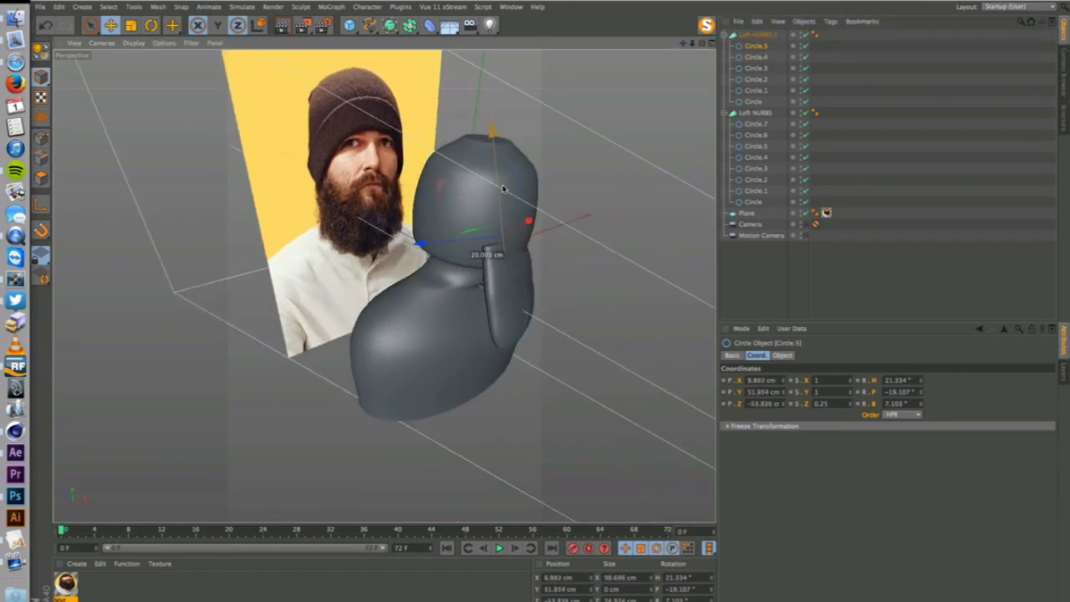
{"action": "key", "text": "t"}
{"action": "mouse_move", "coordinate": [638, 220]}
{"action": "left_mouse_down"}
{"action": "mouse_move", "coordinate": [577, 265]}
{"action": "mouse_move", "coordinate": [313, 220]}
{"action": "mouse_move", "coordinate": [275, 226]}
{"action": "mouse_move", "coordinate": [268, 206]}
{"action": "mouse_move", "coordinate": [504, 195]}
{"action": "mouse_move", "coordinate": [636, 217]}
{"action": "left_mouse_up"}
In the motion camera view, rotate the topmost beard circle's bank to nearly level and shift the circle sideways to centre it over the beard.
{"action": "left_click", "coordinate": [806, 236]}
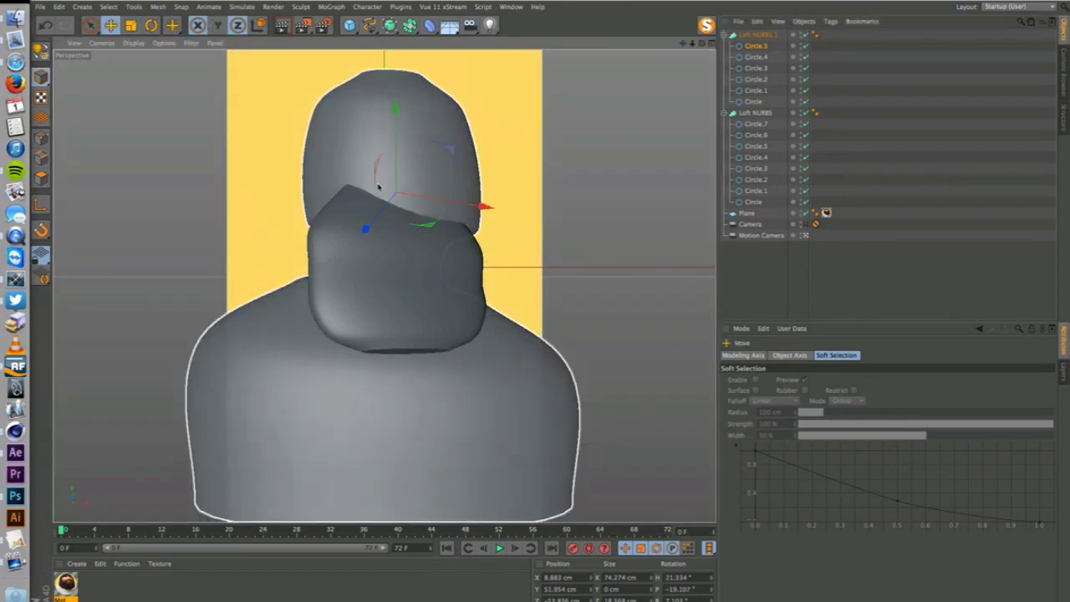
{"action": "key", "text": "r"}
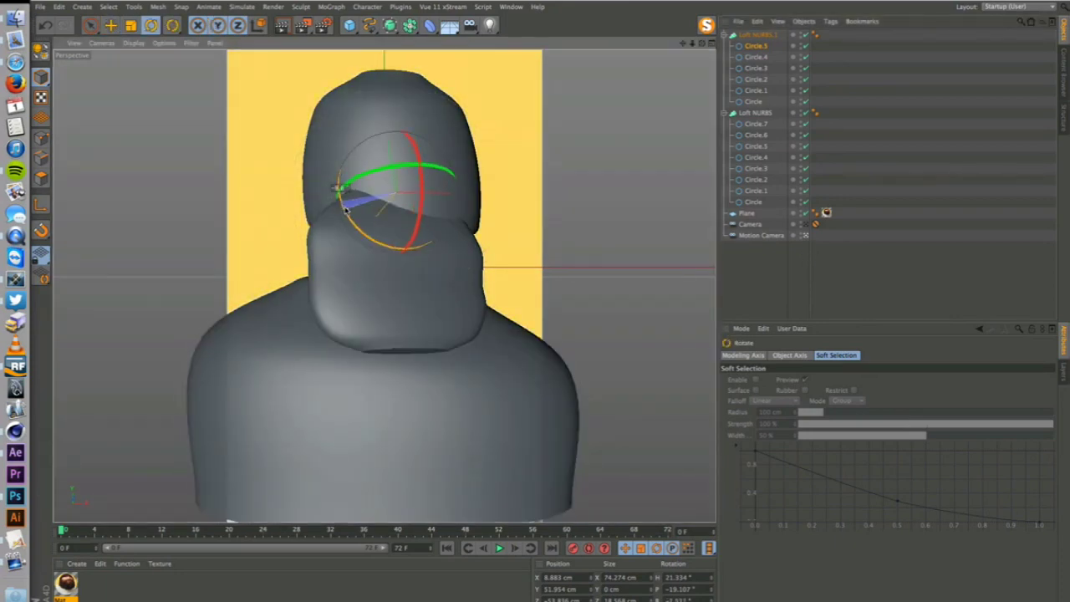
{"action": "key", "text": "e"}
{"action": "left_click_drag", "start_coordinate": [431, 194], "coordinate": [357, 224]}
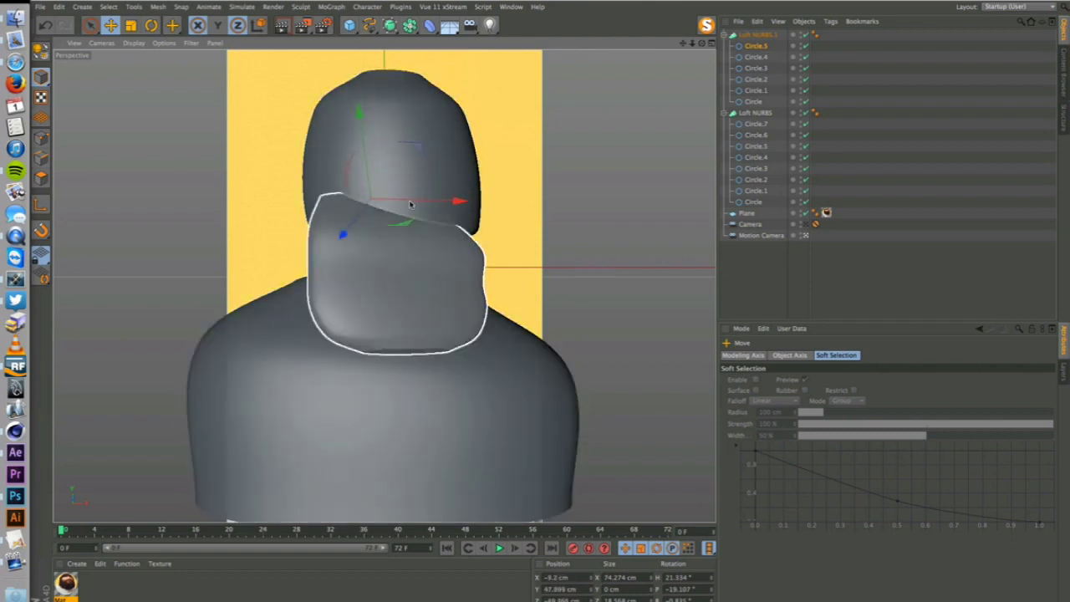
{"action": "left_click_drag", "start_coordinate": [415, 202], "coordinate": [432, 203]}
{"action": "left_click", "coordinate": [773, 243]}
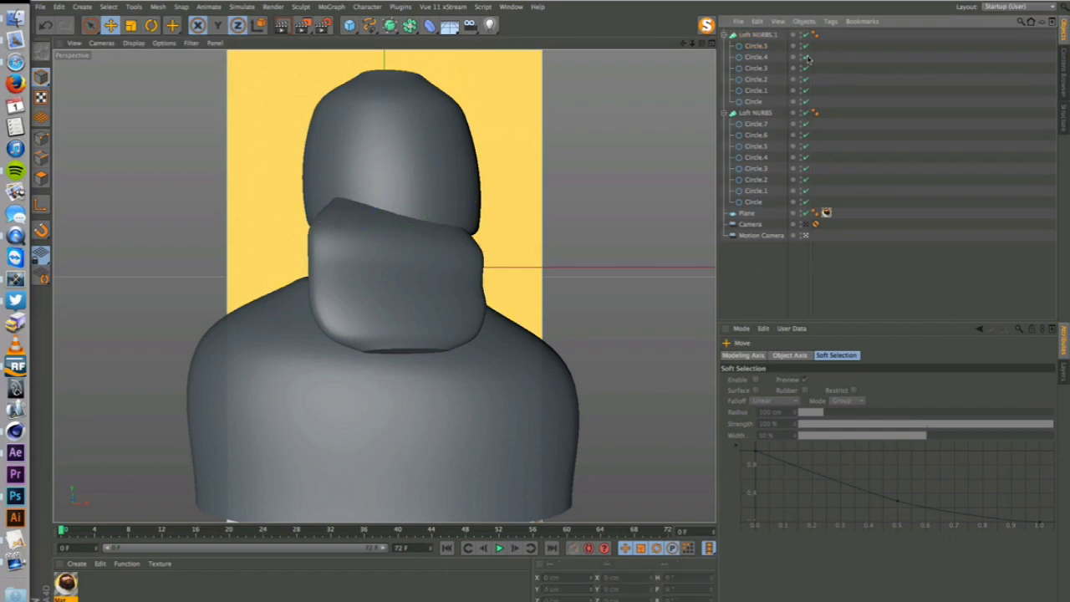
Hide the bust loft to reveal the photo and lower the bottom beard circle to about Y -65 cm.
{"action": "left_click", "coordinate": [725, 114]}
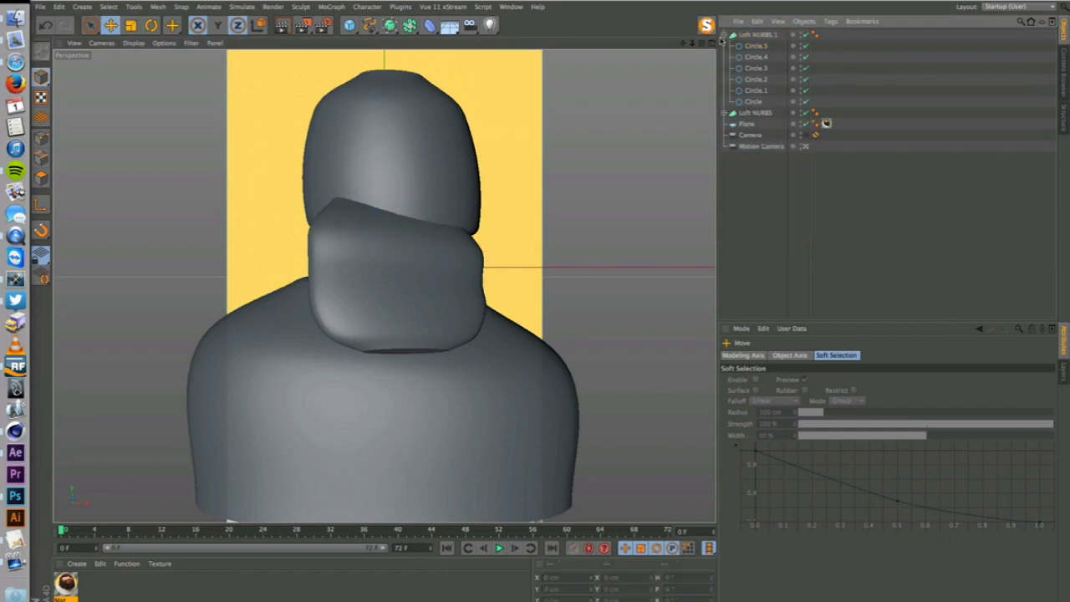
{"action": "left_click", "coordinate": [803, 112]}
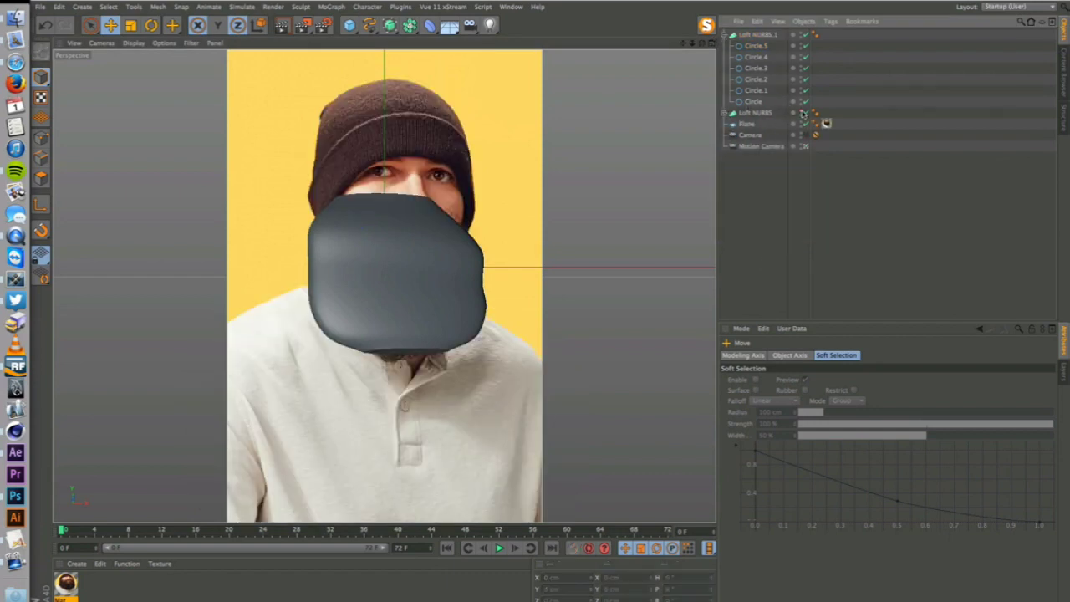
{"action": "left_click", "coordinate": [756, 101]}
{"action": "left_click_drag", "start_coordinate": [399, 263], "coordinate": [400, 273]}
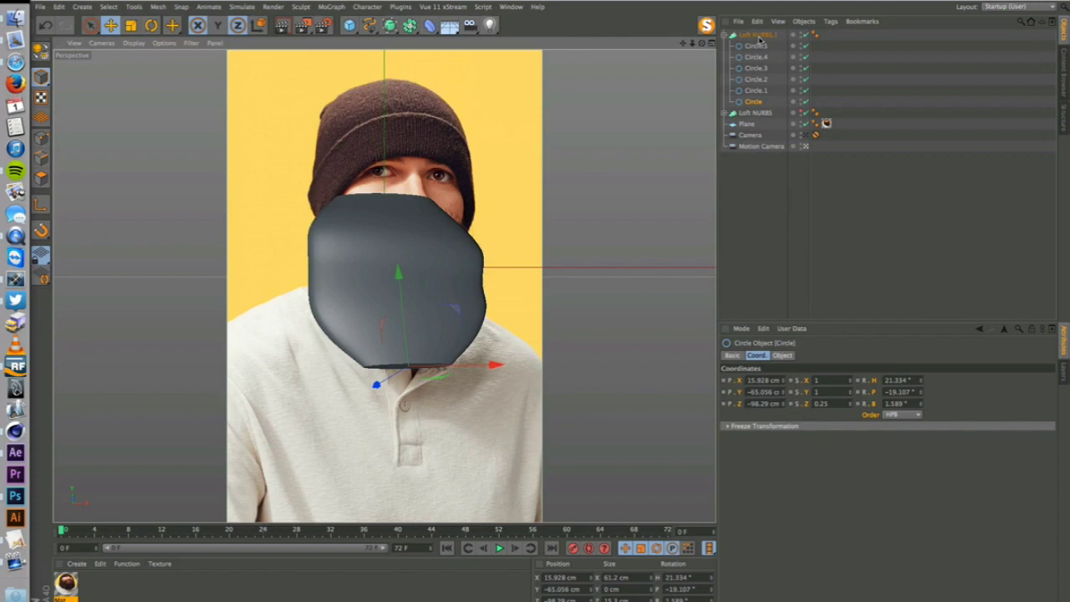
Rename the bust loft as Body Head and the second loft as Beard.
{"action": "double_click", "coordinate": [742, 114]}
{"action": "key", "text": "BackSpace"}
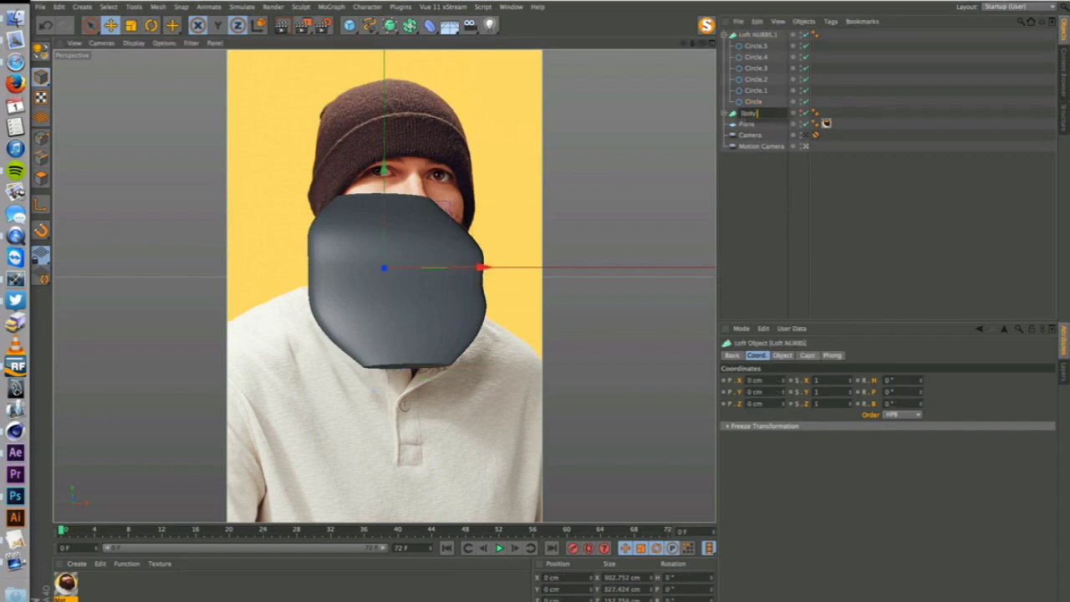
{"action": "type", "text": "Body Head"}
{"action": "key", "text": "Return"}
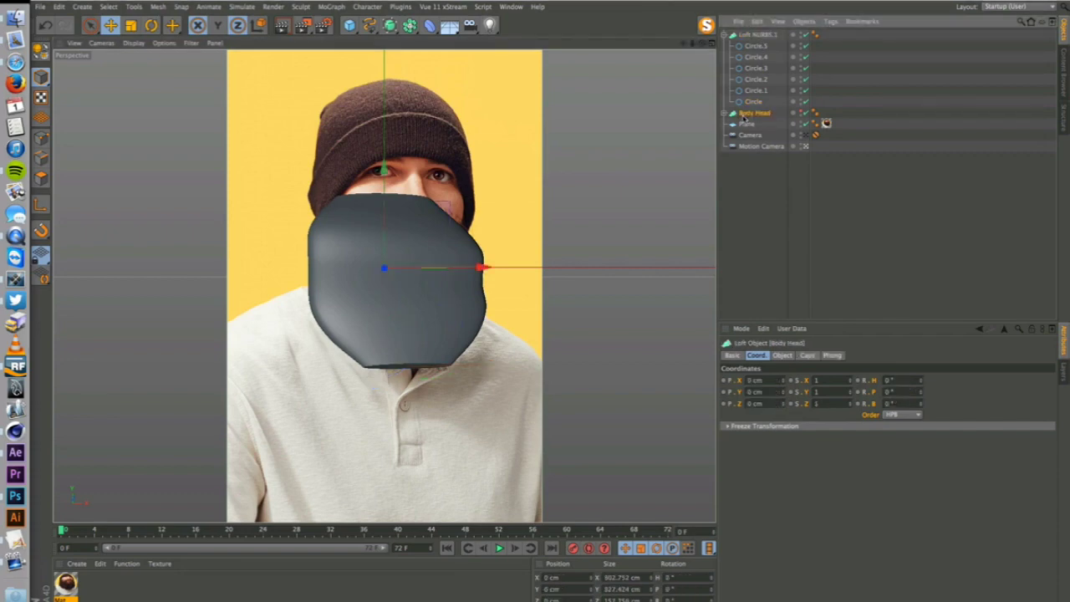
{"action": "left_click", "coordinate": [757, 36]}
{"action": "type", "text": "Beard"}
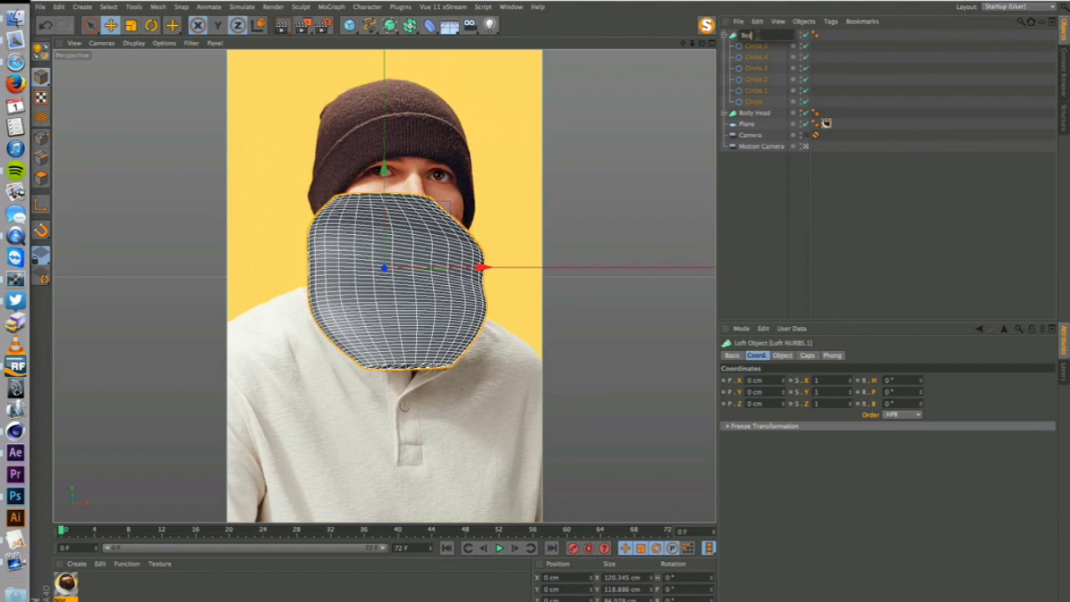
{"action": "key", "text": "Return"}
Collapse the lofts' hierarchies, show the Body Head loft again and rename the photo plane as BG.
{"action": "left_click", "coordinate": [725, 36]}
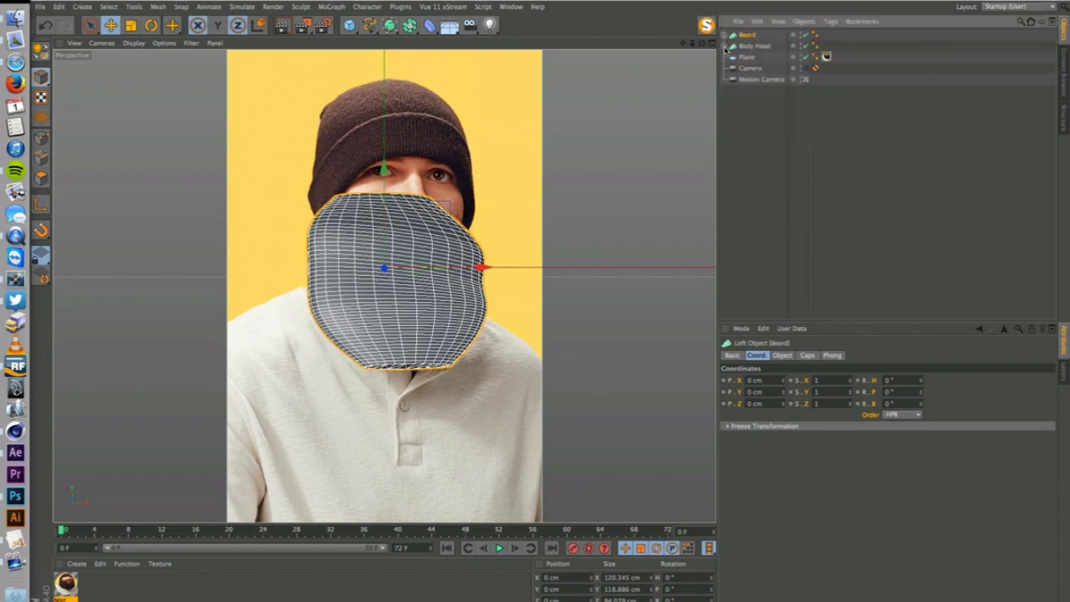
{"action": "left_click", "coordinate": [726, 46]}
{"action": "left_click", "coordinate": [727, 46]}
{"action": "left_click", "coordinate": [802, 46]}
{"action": "left_click", "coordinate": [747, 57]}
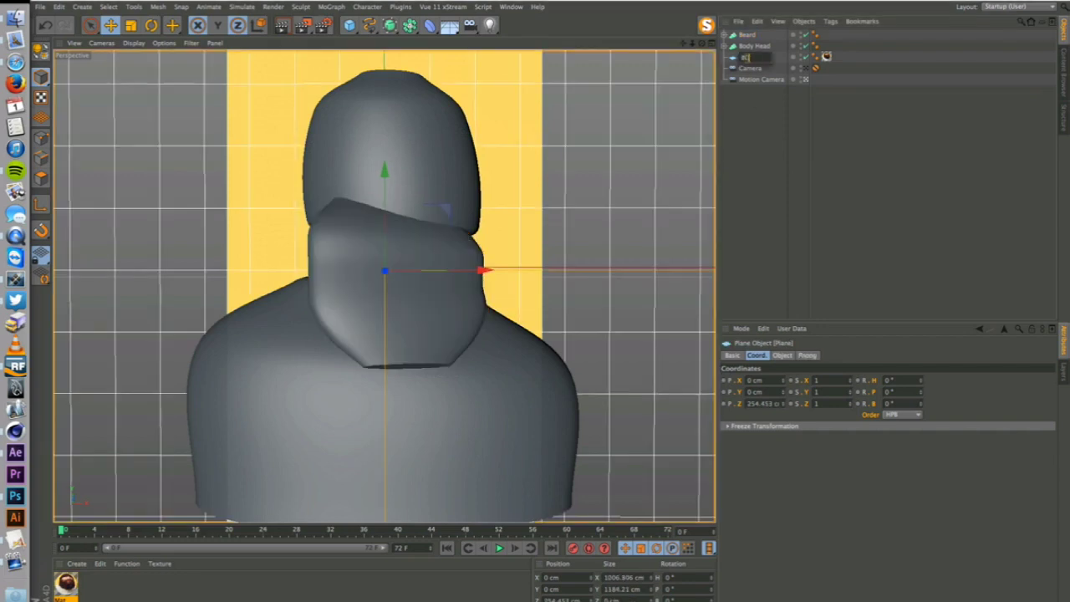
{"action": "type", "text": "BG"}
{"action": "key", "text": "Return"}
Duplicate the portrait photo material and name the copy Bg.
{"action": "left_click_drag", "start_coordinate": [71, 588], "coordinate": [90, 588], "text": "ctrl"}
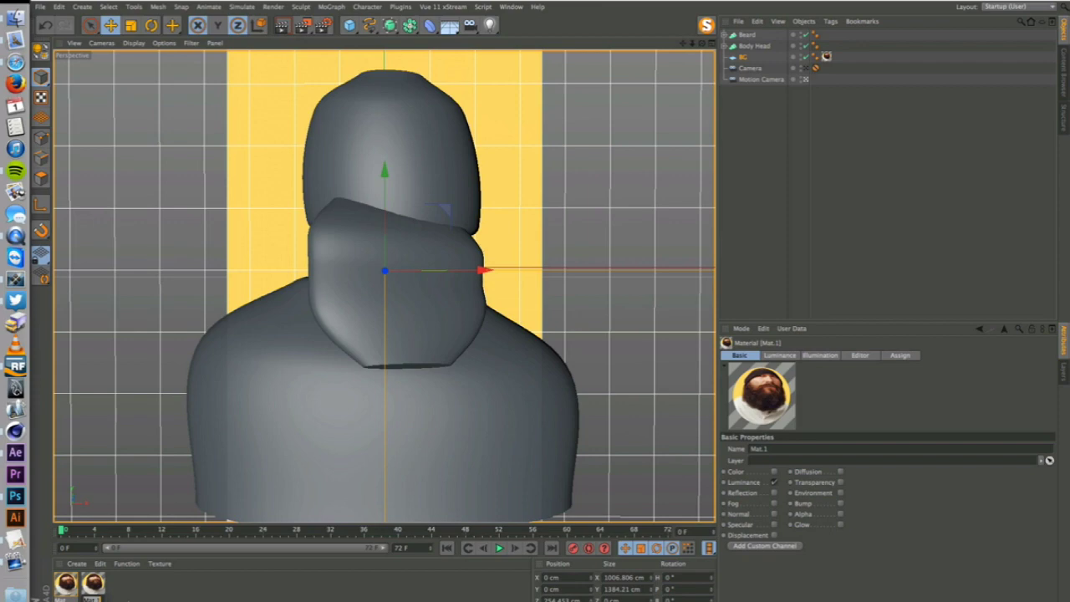
{"action": "type", "text": "Bg"}
{"action": "key", "text": "Return"}
Load James-BG.psd as the Bg material's luminance texture without copying it to the project, and apply the material to the BG plane.
{"action": "double_click", "coordinate": [94, 581]}
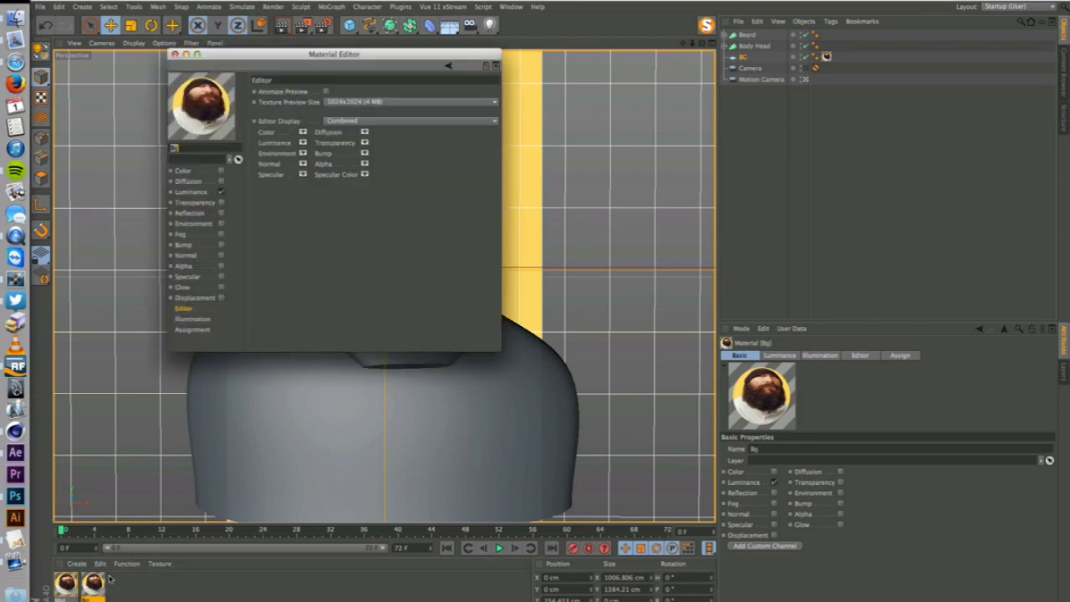
{"action": "left_click", "coordinate": [192, 192]}
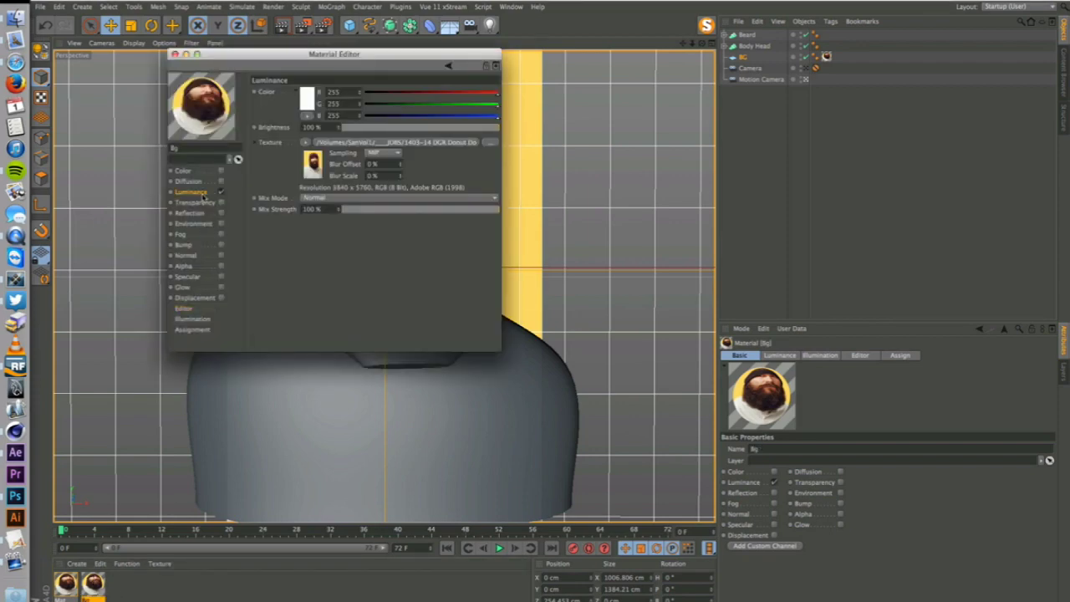
{"action": "left_click", "coordinate": [489, 142]}
{"action": "left_click", "coordinate": [660, 253]}
{"action": "left_click", "coordinate": [815, 387]}
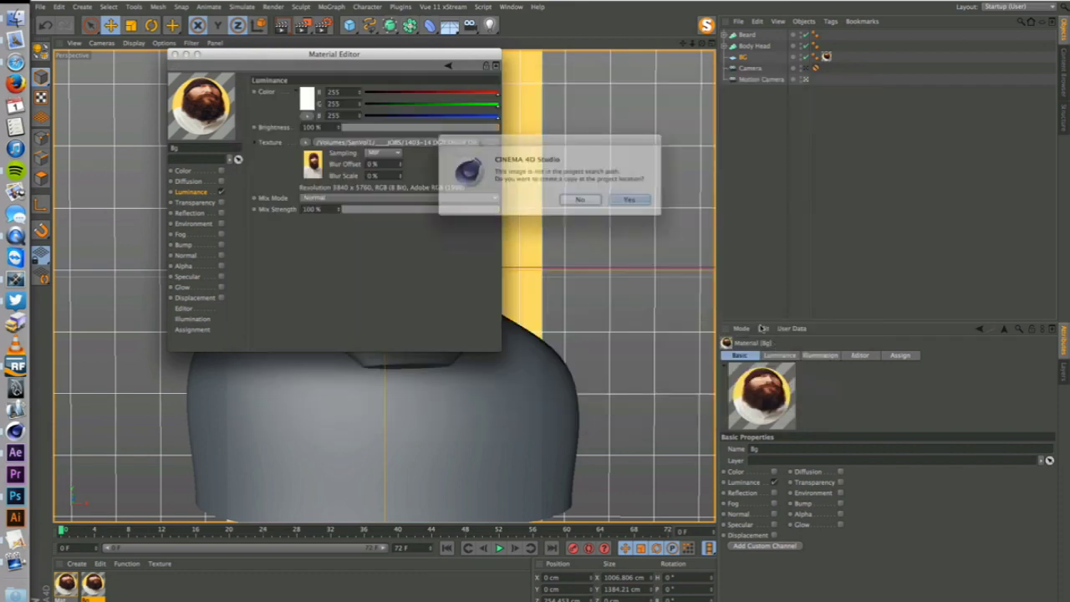
{"action": "left_click", "coordinate": [580, 200]}
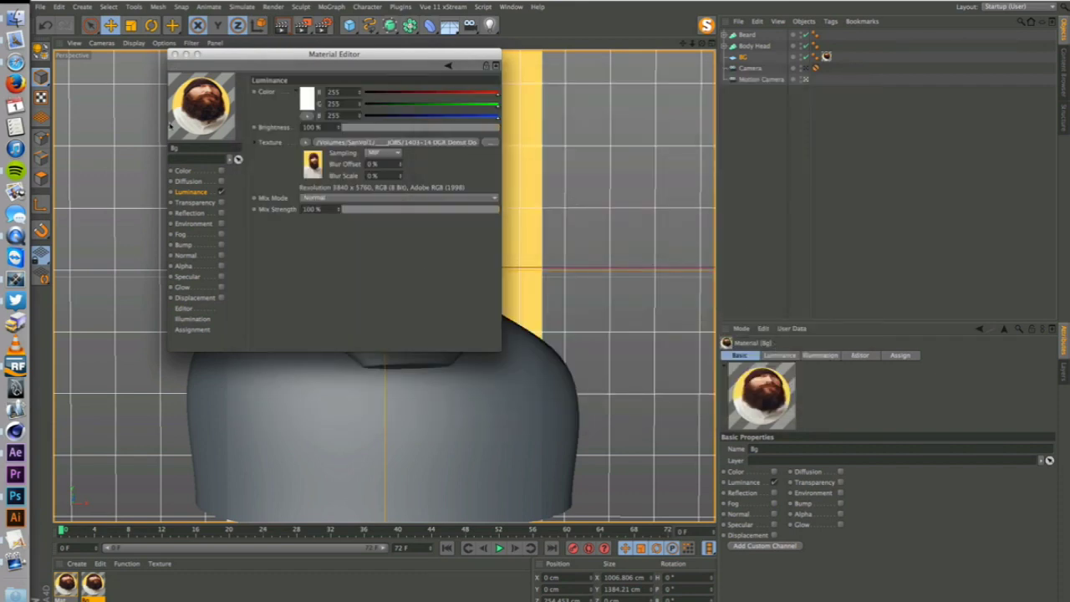
{"action": "left_click", "coordinate": [174, 54]}
{"action": "left_click_drag", "start_coordinate": [93, 585], "coordinate": [826, 57]}
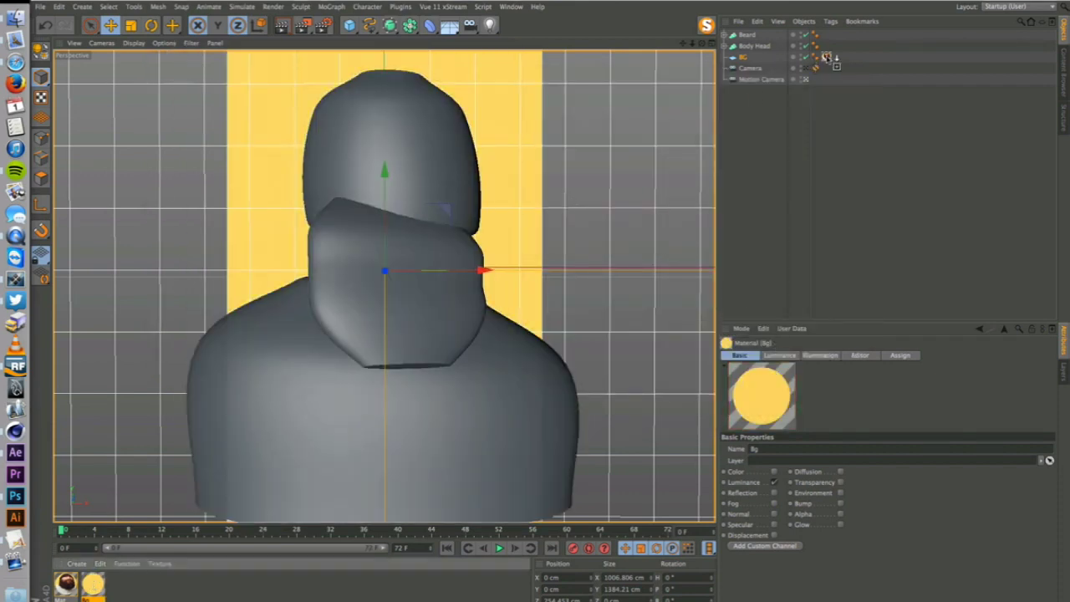
Duplicate the Bg material and name the copy Beard.
{"action": "left_click_drag", "start_coordinate": [93, 591], "coordinate": [120, 591], "text": "ctrl"}
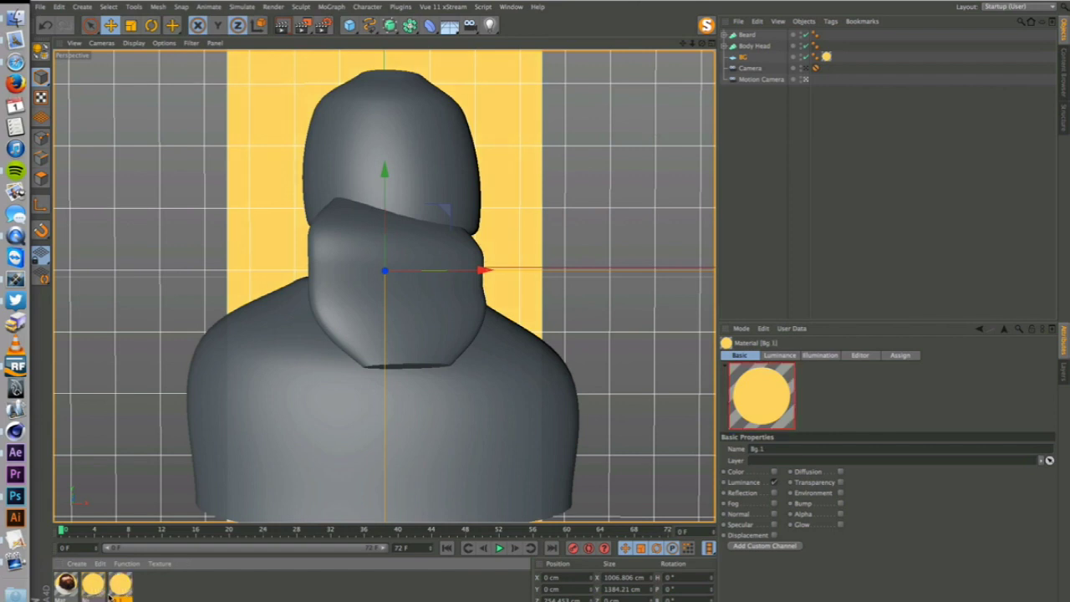
{"action": "type", "text": "Bear"}
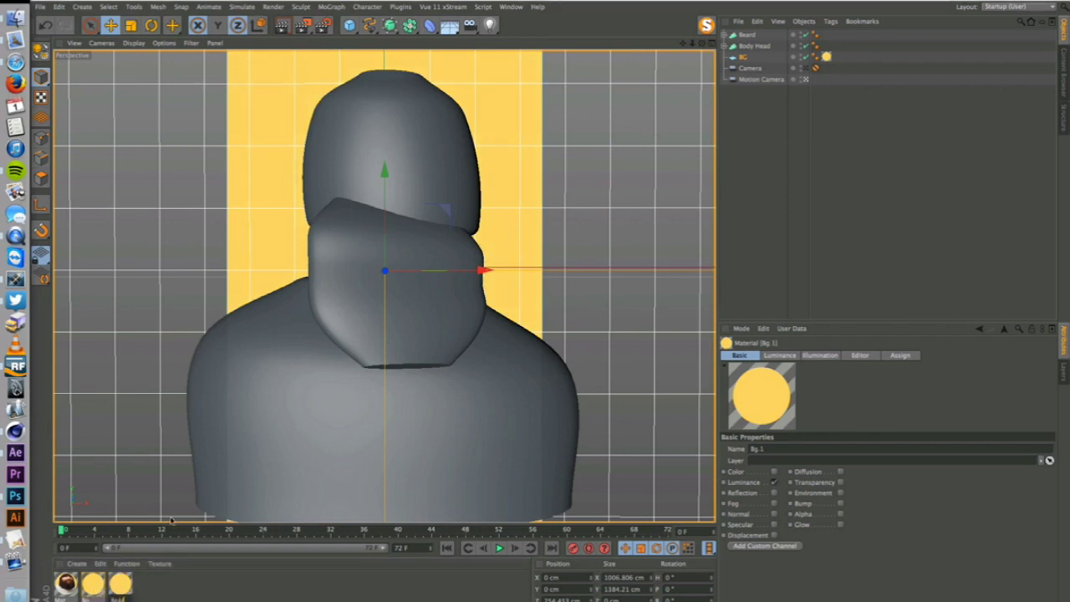
{"action": "type", "text": "d"}
{"action": "key", "text": "Return"}
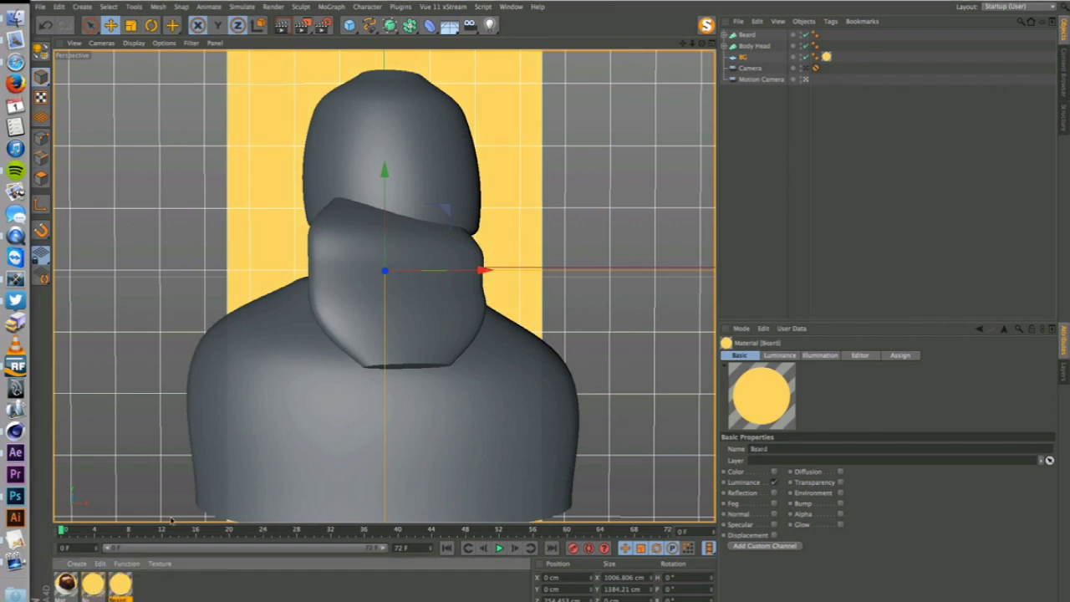
Enable the Beard material's alpha channel and load James-Beard-Alpha.psd as its texture without copying the file to the project.
{"action": "double_click", "coordinate": [133, 585]}
{"action": "left_click", "coordinate": [184, 266]}
{"action": "left_click", "coordinate": [220, 266]}
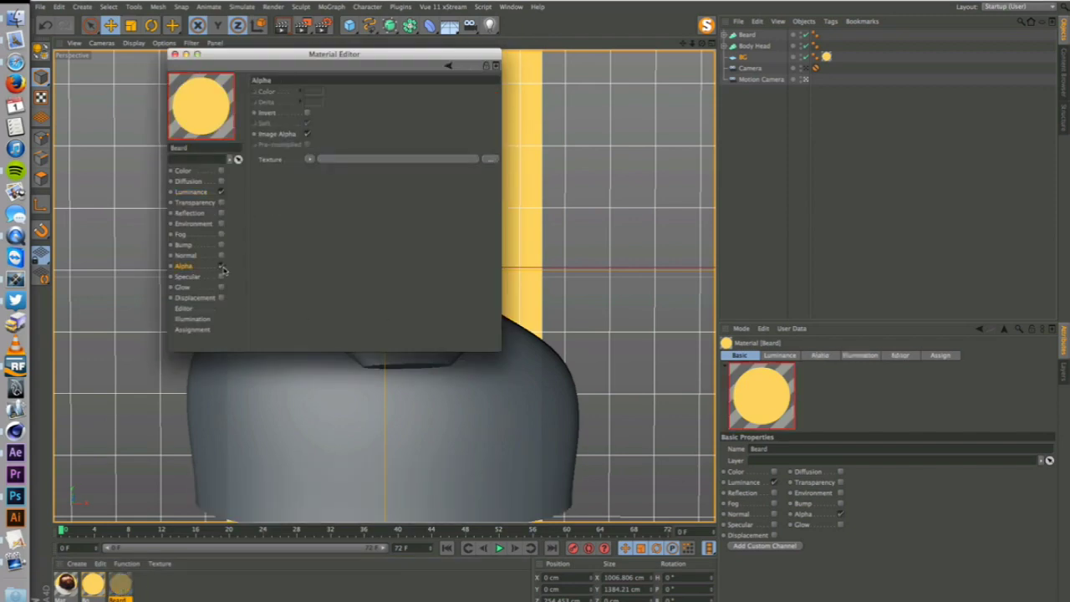
{"action": "left_click", "coordinate": [491, 159]}
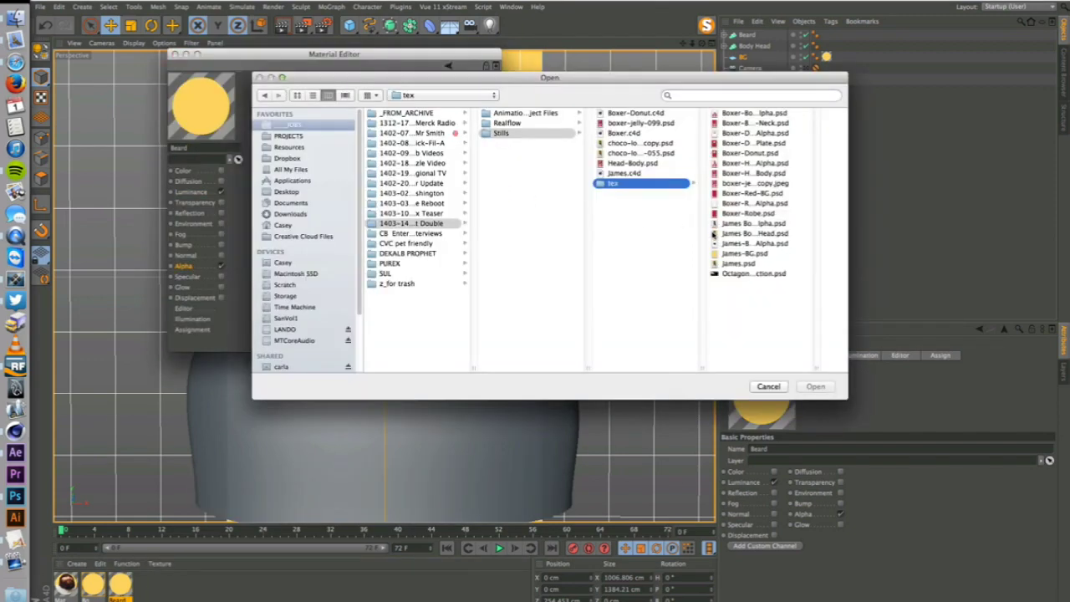
{"action": "double_click", "coordinate": [815, 368]}
{"action": "left_click", "coordinate": [782, 244]}
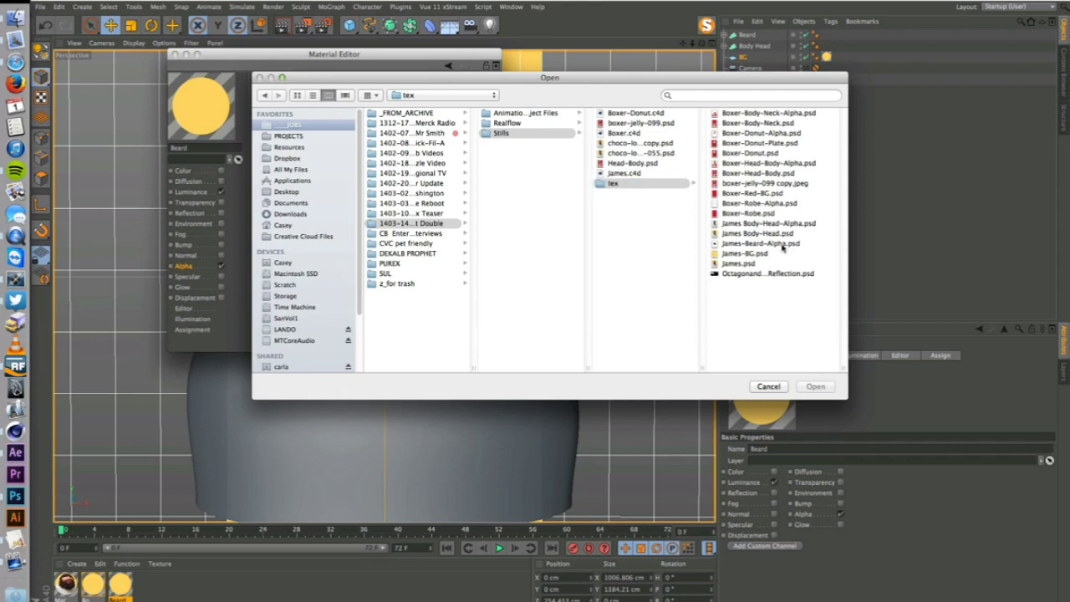
{"action": "key", "text": "space"}
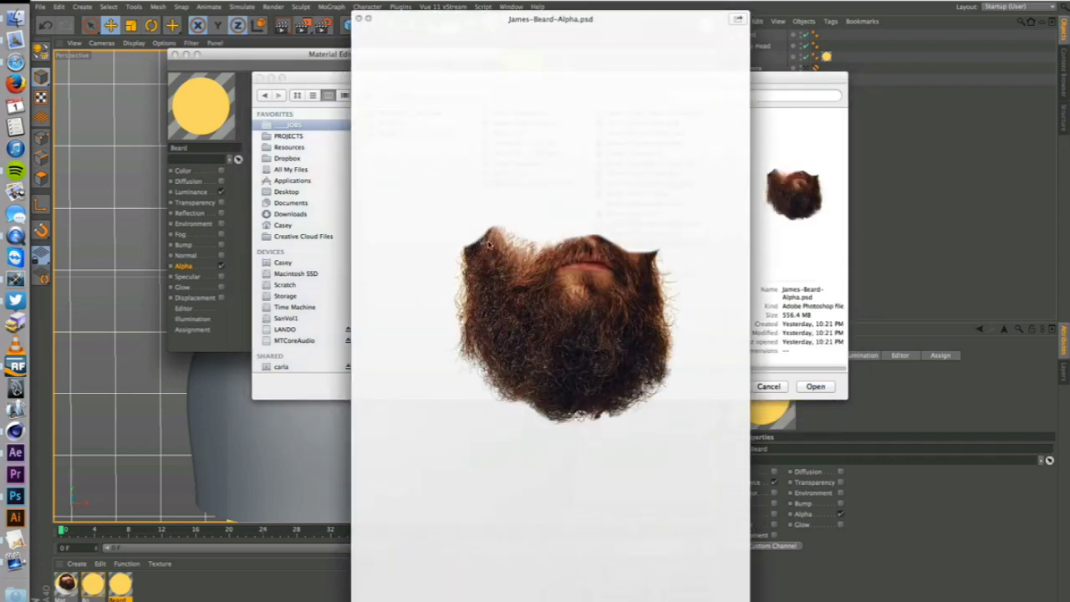
{"action": "key", "text": "space"}
{"action": "left_click", "coordinate": [815, 387]}
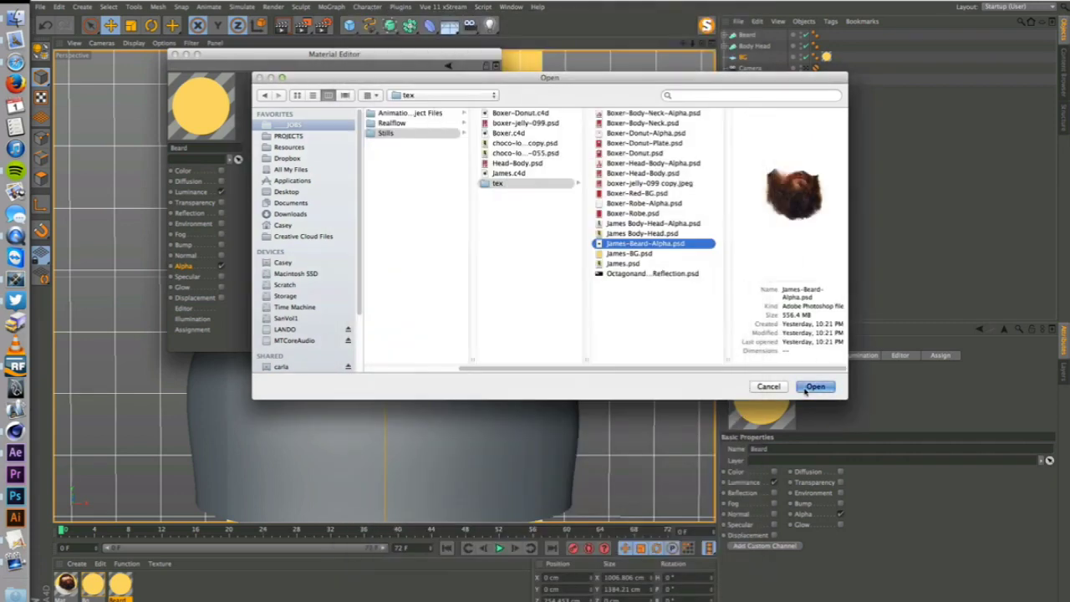
{"action": "left_click", "coordinate": [585, 202]}
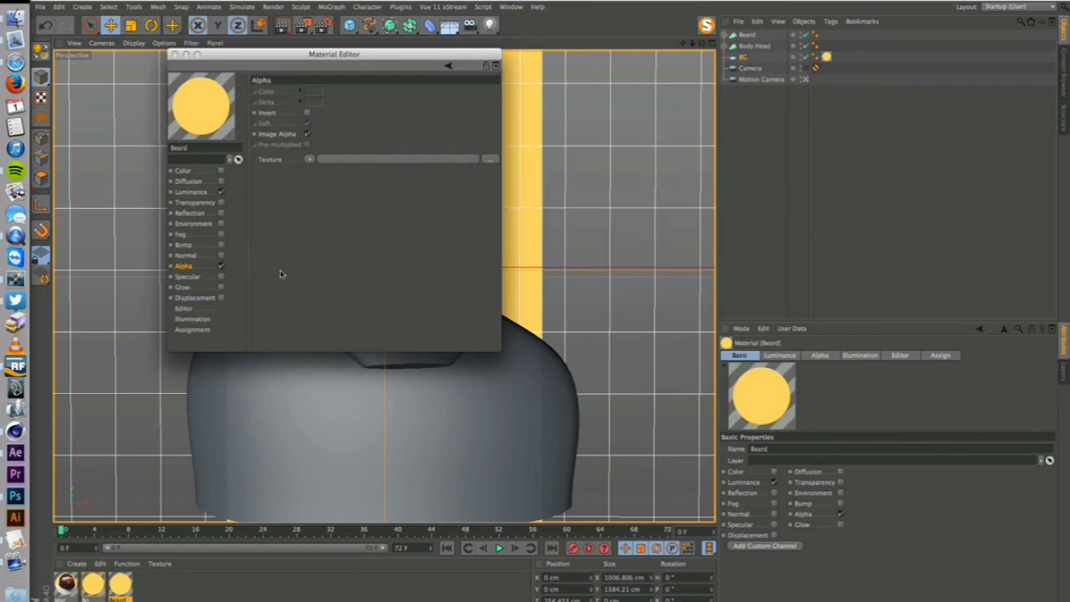
Replace the Beard material's luminance texture with James-Beard-Alpha.psd without a project copy, and close the material editor.
{"action": "left_click", "coordinate": [190, 192]}
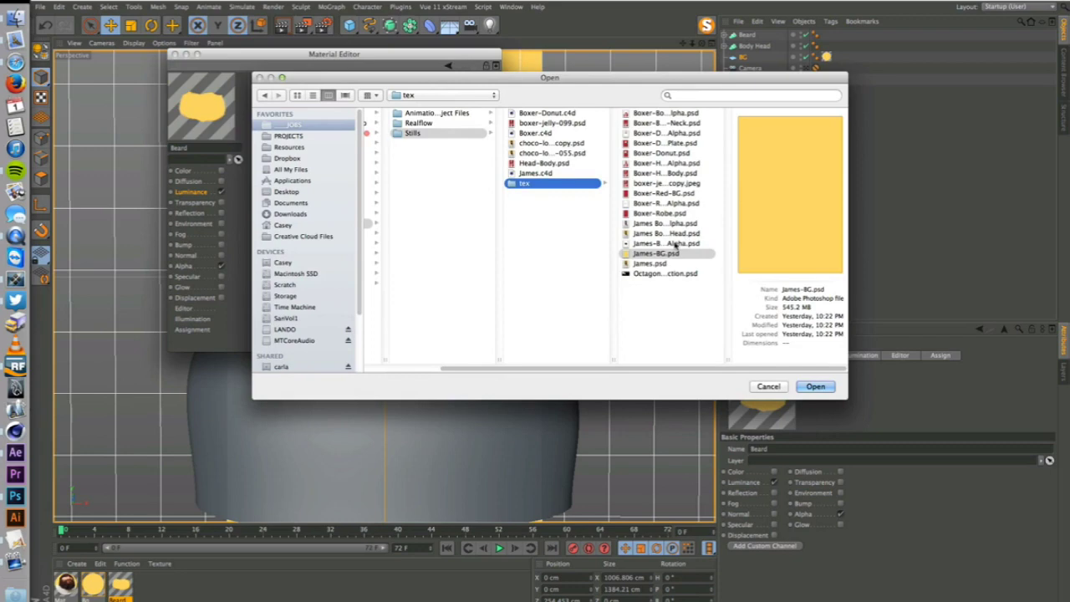
{"action": "left_click", "coordinate": [668, 243]}
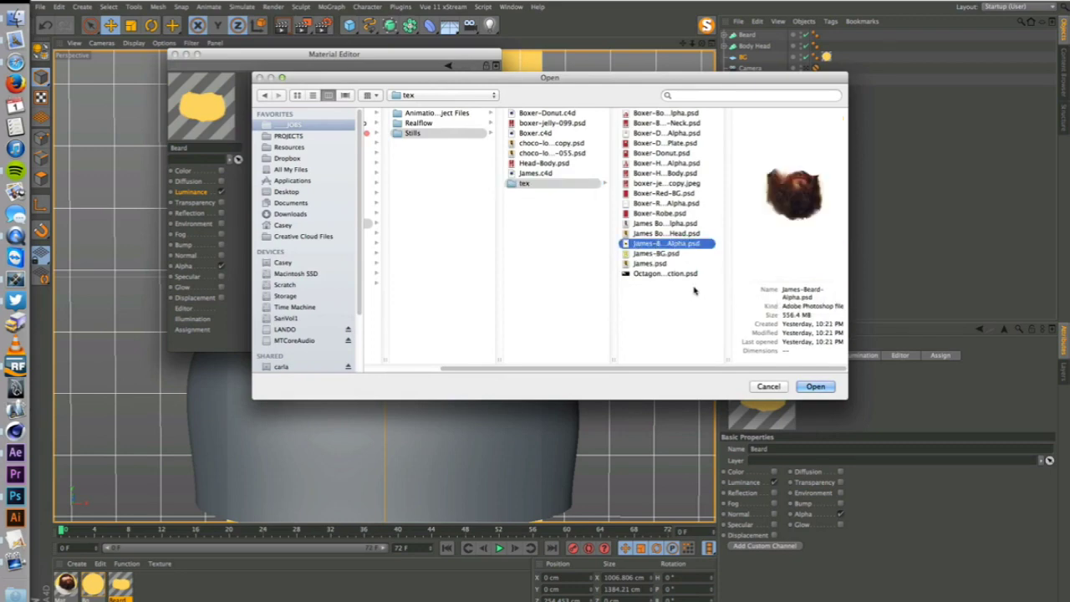
{"action": "left_click", "coordinate": [815, 386]}
{"action": "left_click", "coordinate": [575, 200]}
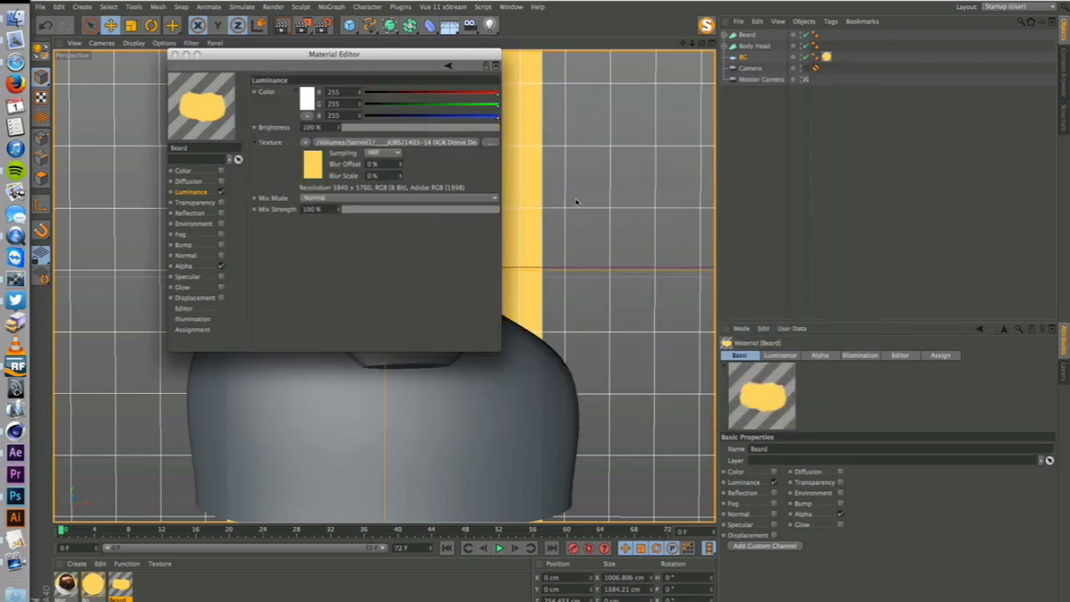
{"action": "left_click", "coordinate": [173, 54]}
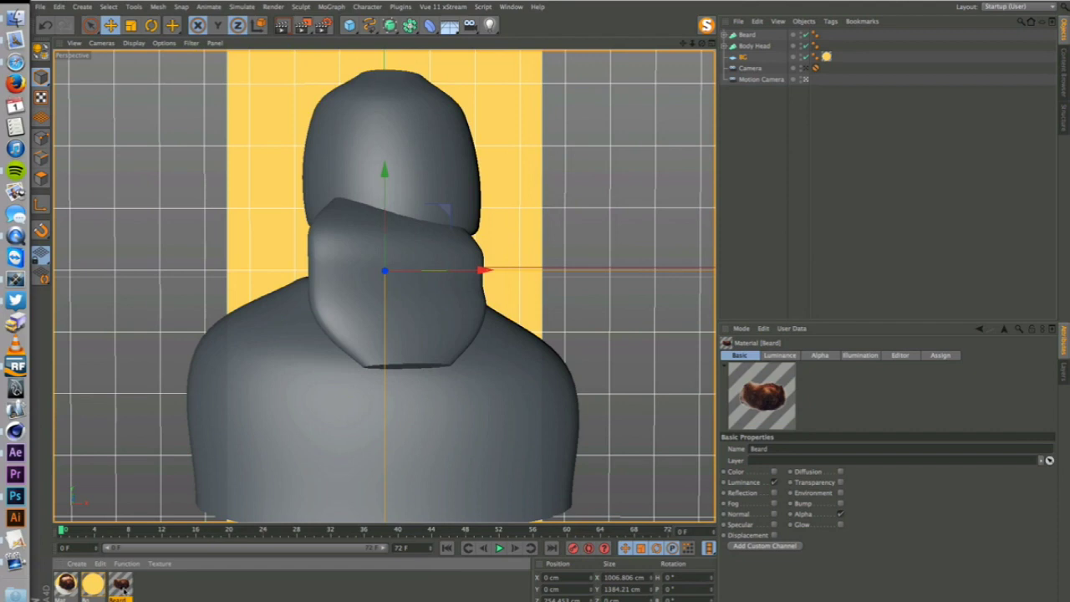
Copy the BG plane's camera-mapped texture tag onto the Beard object and assign the Beard material to the copy.
{"action": "left_click", "coordinate": [826, 57]}
{"action": "left_click_drag", "start_coordinate": [826, 56], "coordinate": [826, 35], "text": "ctrl"}
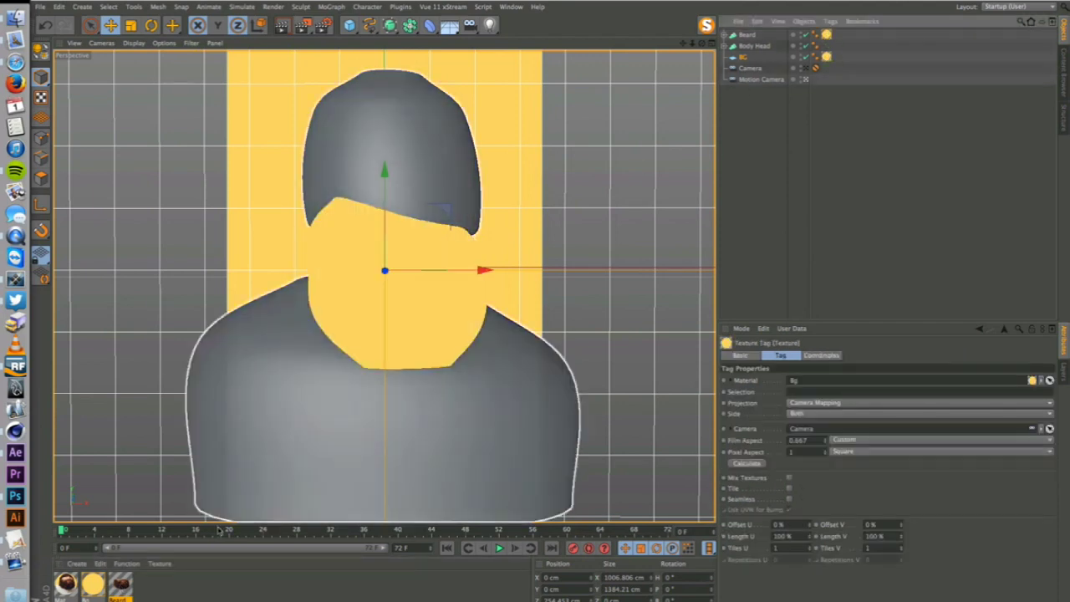
{"action": "left_click_drag", "start_coordinate": [118, 589], "coordinate": [826, 37]}
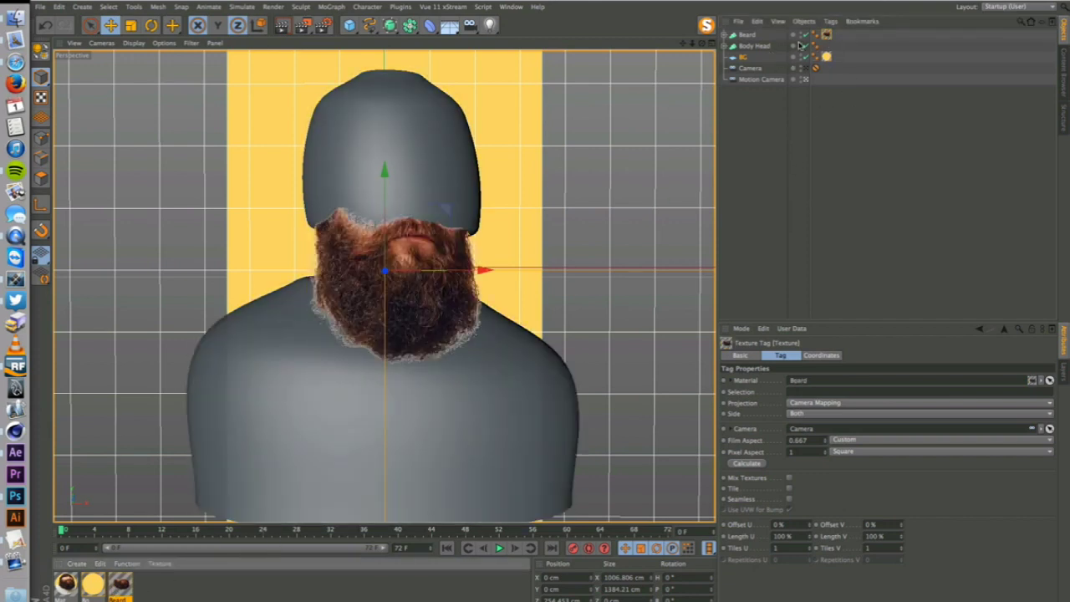
Hide the Body Head object in the editor view and render a preview of the view.
{"action": "left_click", "coordinate": [793, 45]}
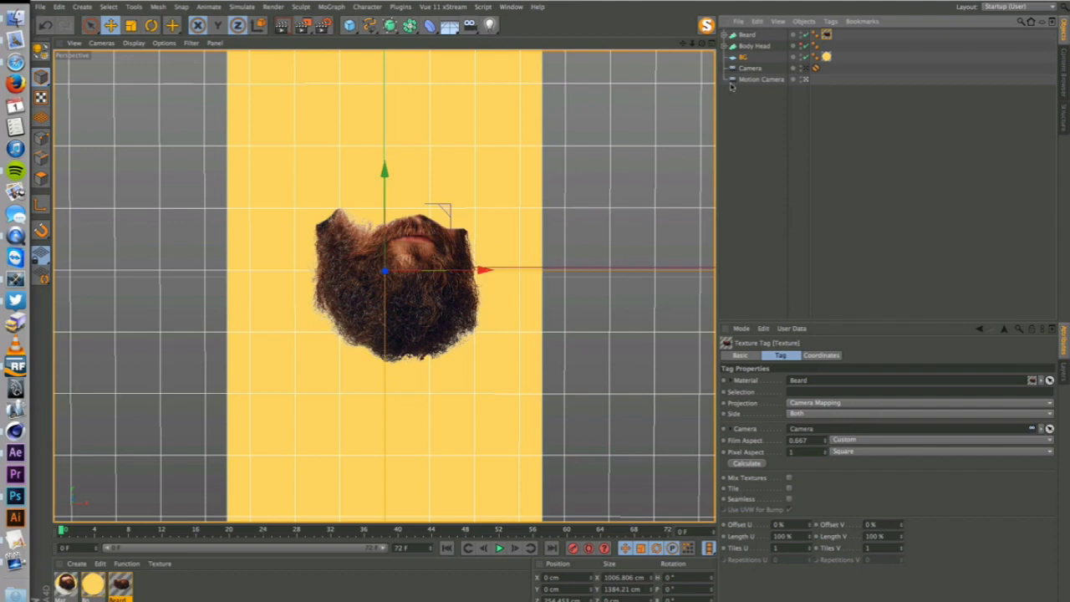
{"action": "key", "text": "super+r"}
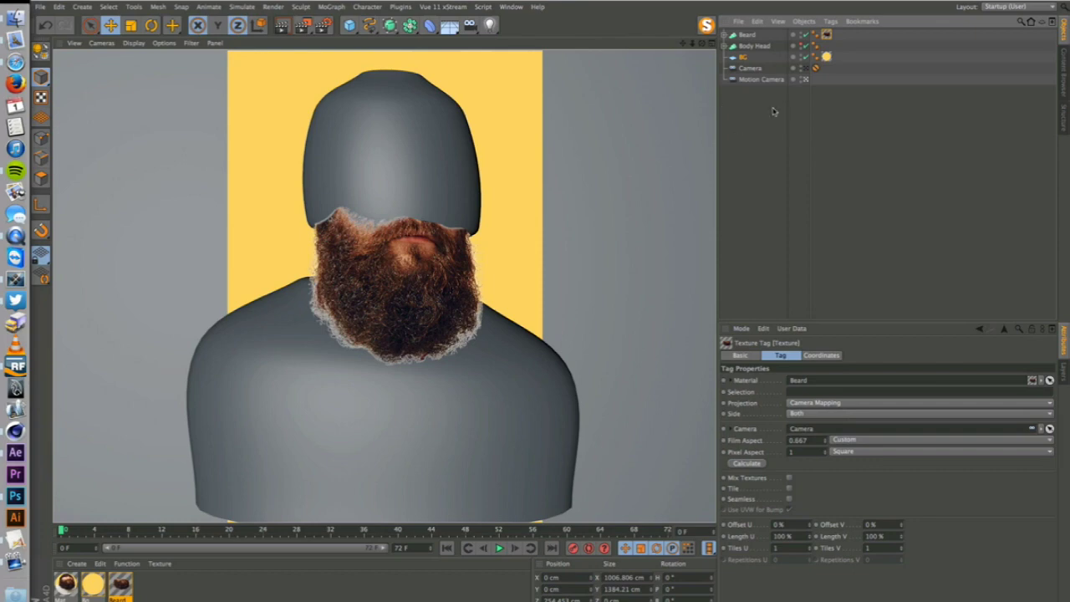
Replace the Beard material's luminance texture with James.psd without a project copy, and render the view again.
{"action": "double_click", "coordinate": [125, 591]}
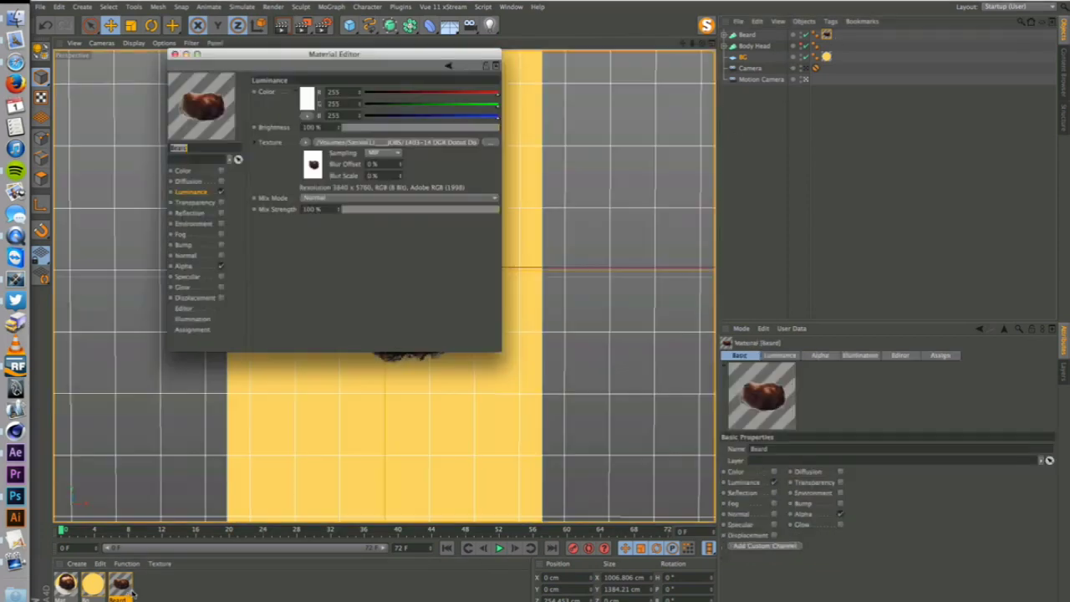
{"action": "left_click", "coordinate": [491, 142]}
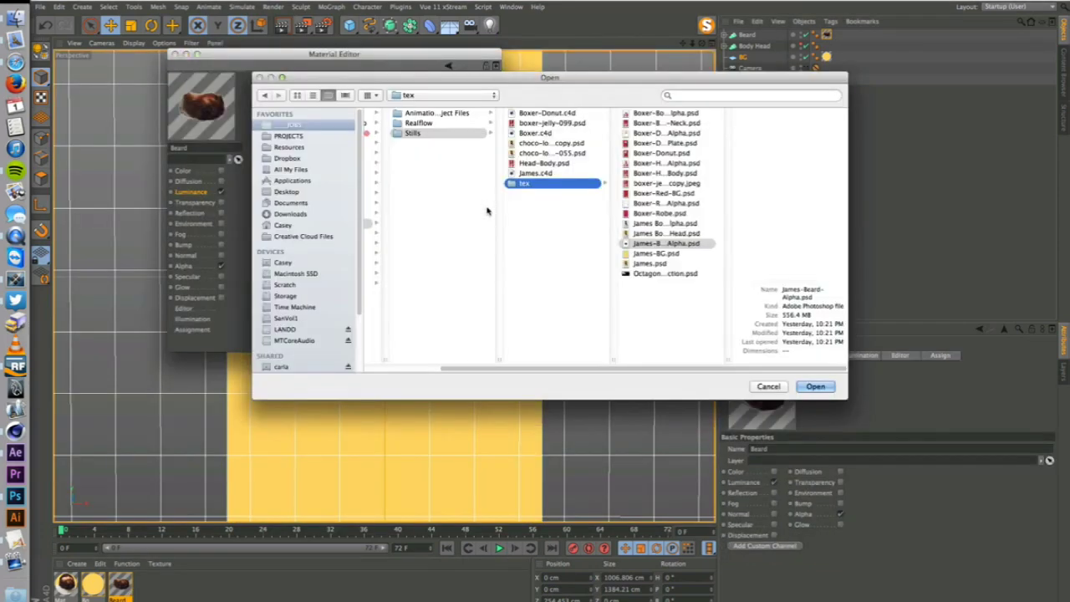
{"action": "left_click", "coordinate": [660, 245]}
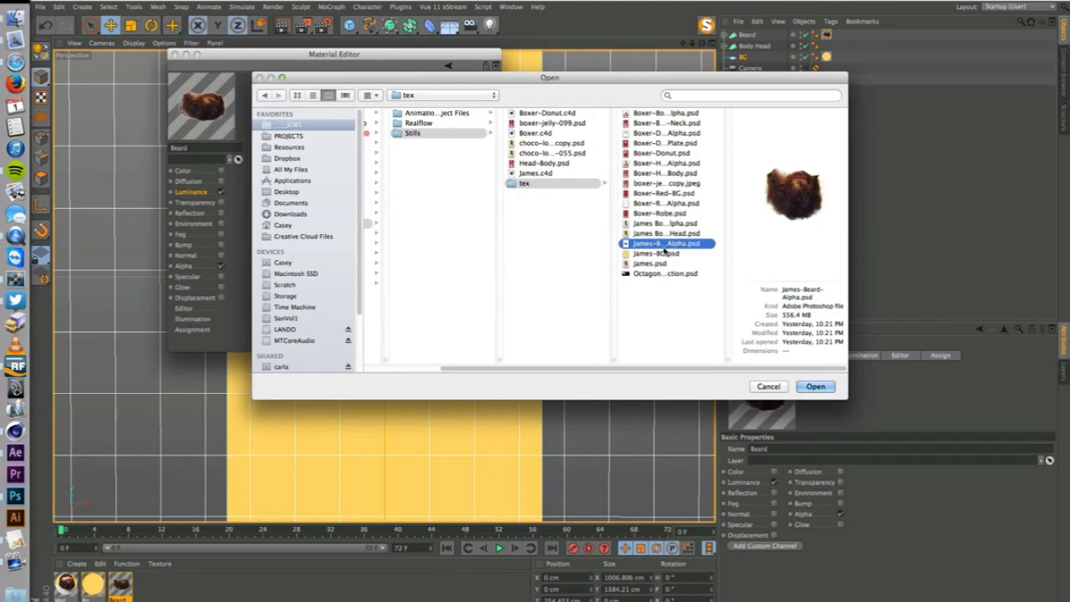
{"action": "left_click", "coordinate": [660, 253]}
{"action": "left_click", "coordinate": [690, 263]}
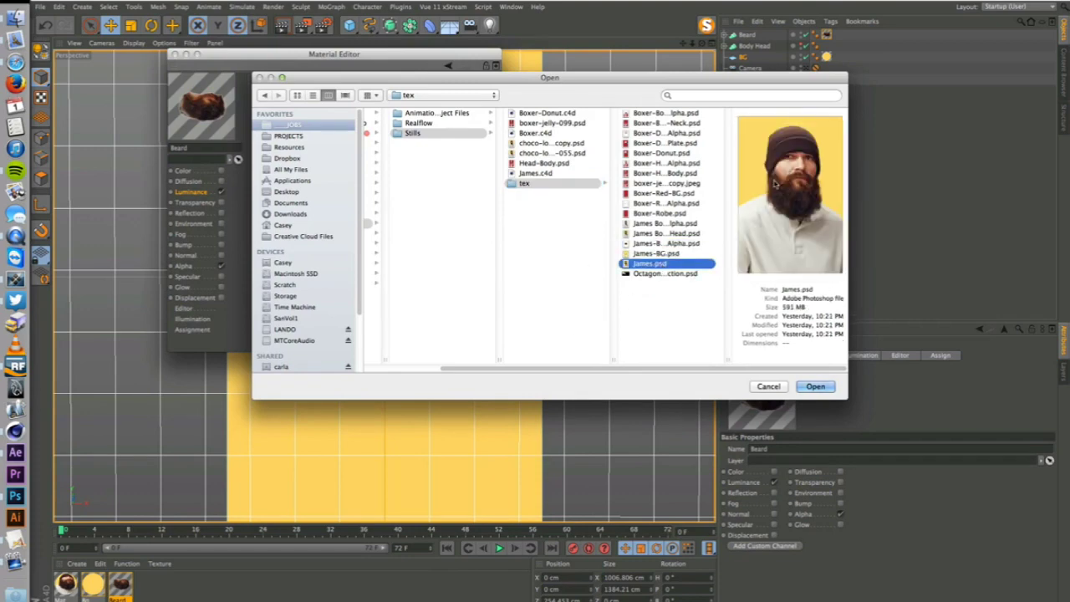
{"action": "left_click", "coordinate": [815, 386]}
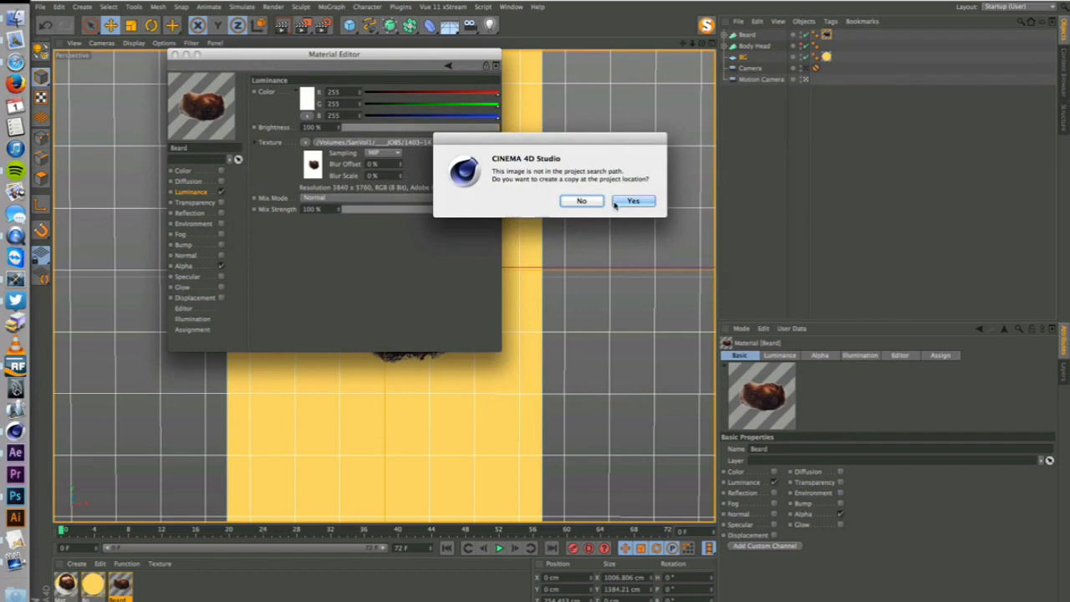
{"action": "left_click", "coordinate": [574, 206]}
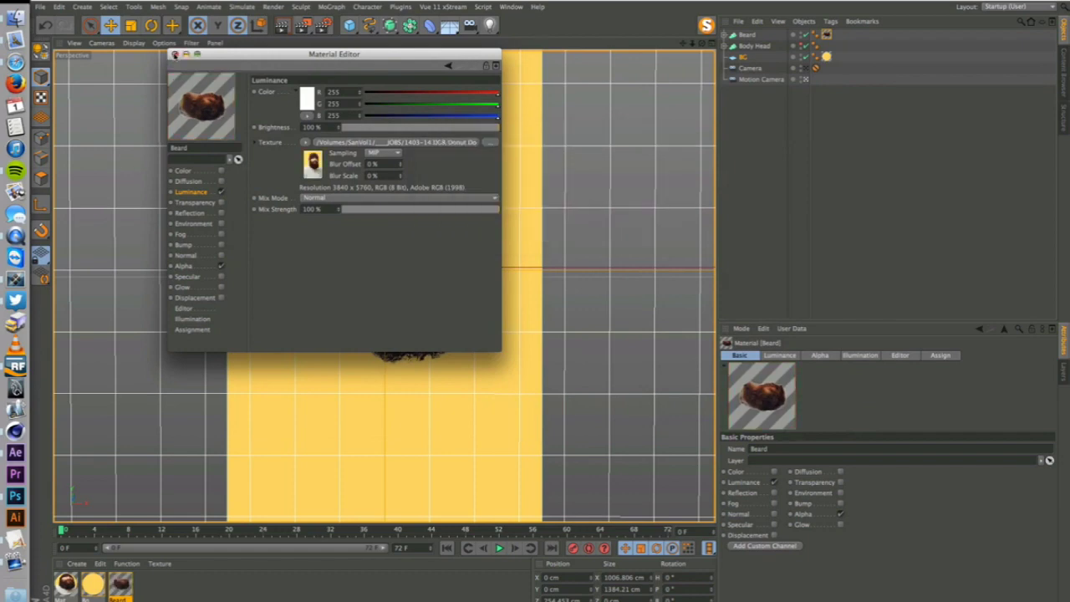
{"action": "left_click", "coordinate": [174, 55]}
{"action": "key", "text": "ctrl+r"}
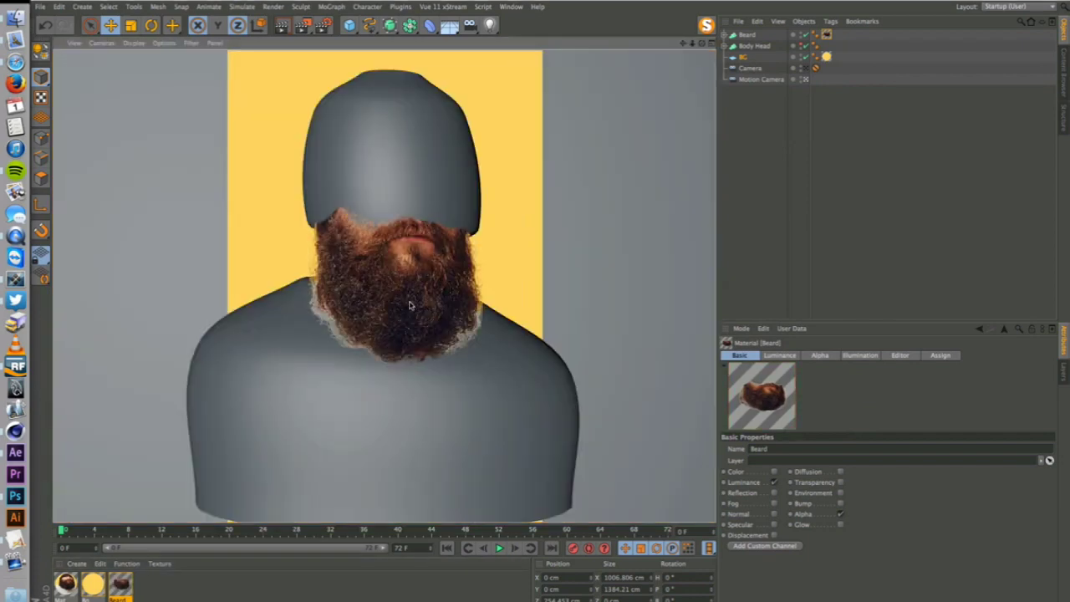
Set the render anti-aliasing to Best and render the view to check the beard's edges.
{"action": "left_click", "coordinate": [322, 25]}
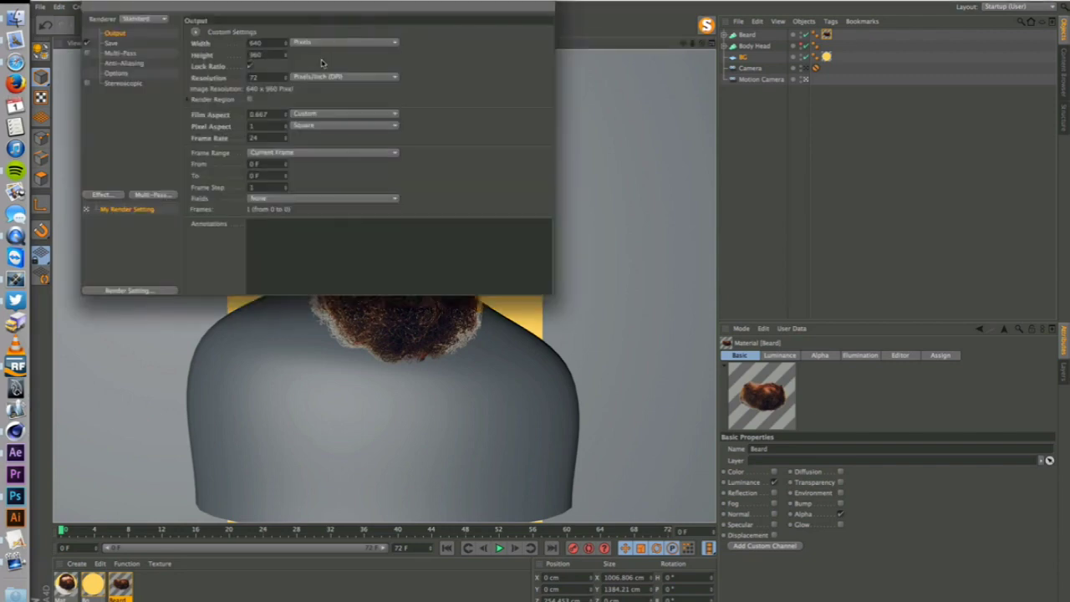
{"action": "left_click", "coordinate": [126, 63]}
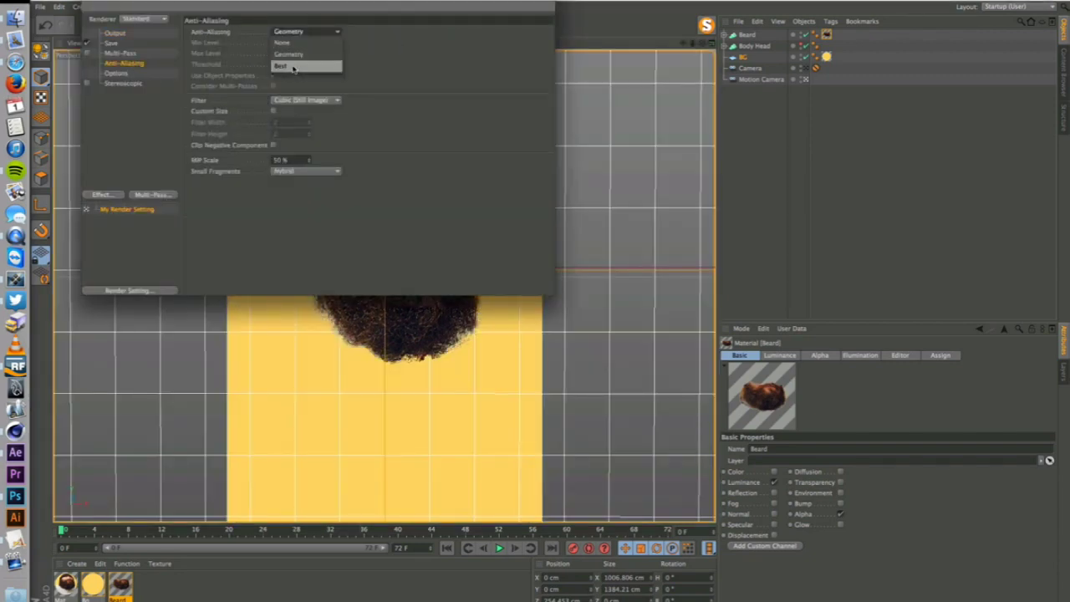
{"action": "left_click", "coordinate": [88, 2]}
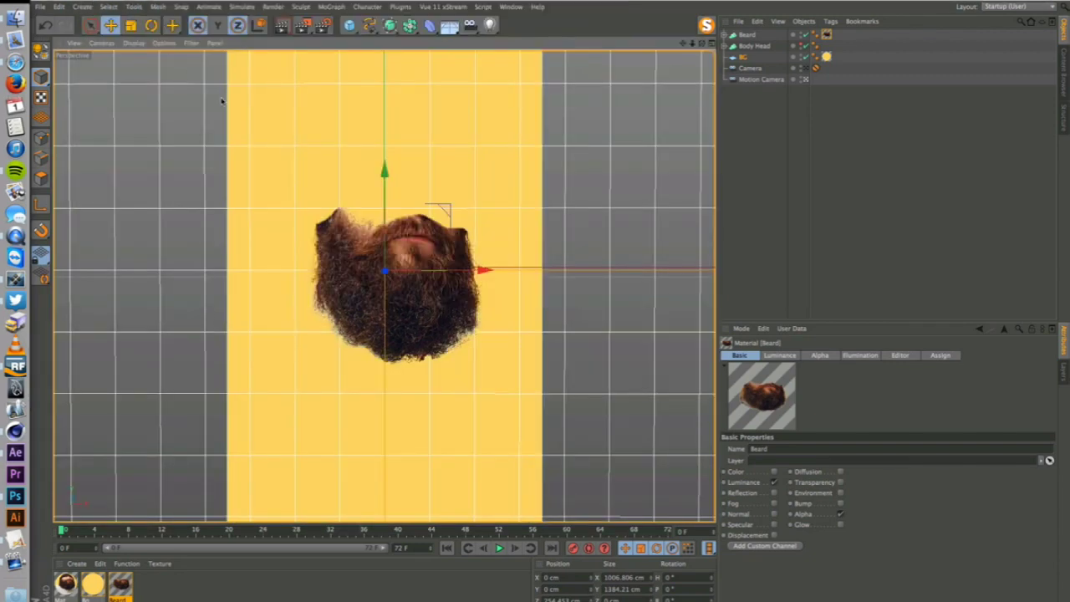
{"action": "key", "text": "super+r"}
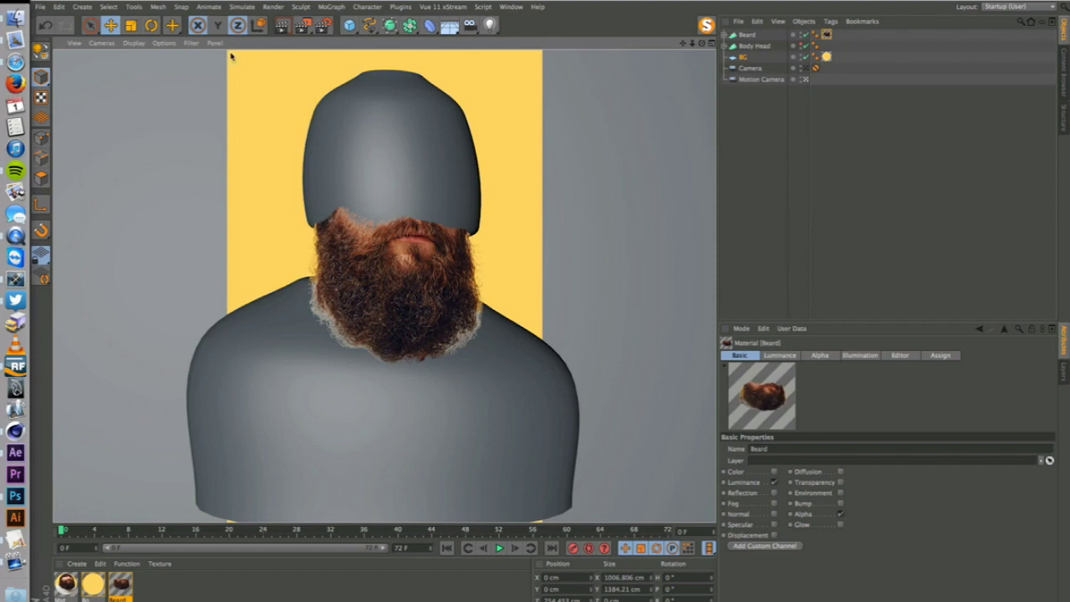
Lower the anti-aliasing quality in the render settings and close them.
{"action": "left_click", "coordinate": [322, 25]}
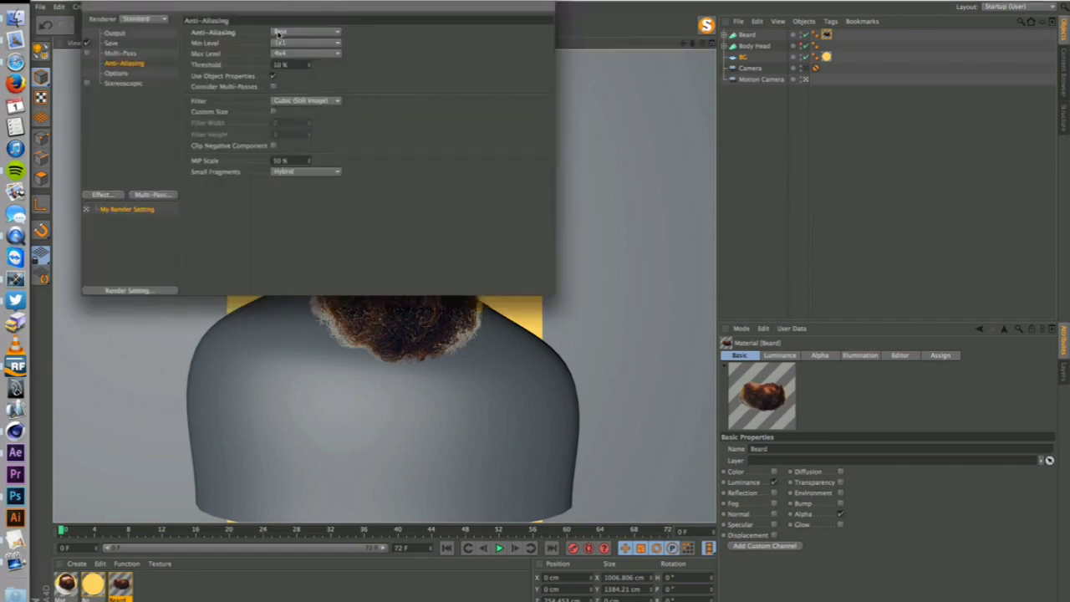
{"action": "left_click", "coordinate": [279, 33]}
{"action": "left_click", "coordinate": [283, 43]}
{"action": "left_click", "coordinate": [90, 4]}
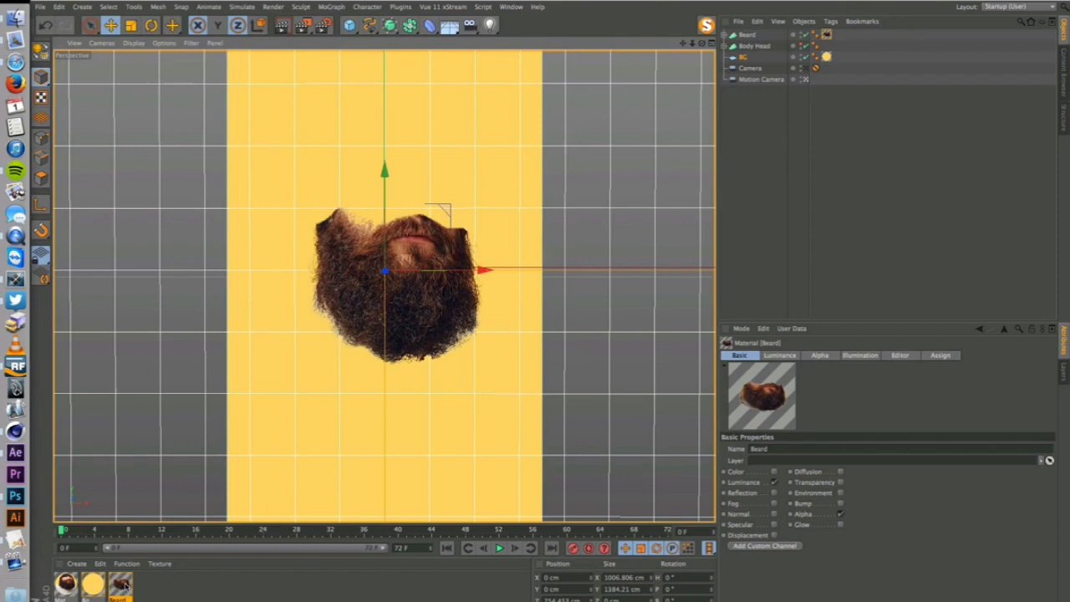
Duplicate the Beard material and load James Body-Head.psd as the copy's luminance texture without copying the file to the project.
{"action": "left_click_drag", "start_coordinate": [126, 586], "coordinate": [145, 594], "text": "ctrl"}
{"action": "double_click", "coordinate": [146, 593]}
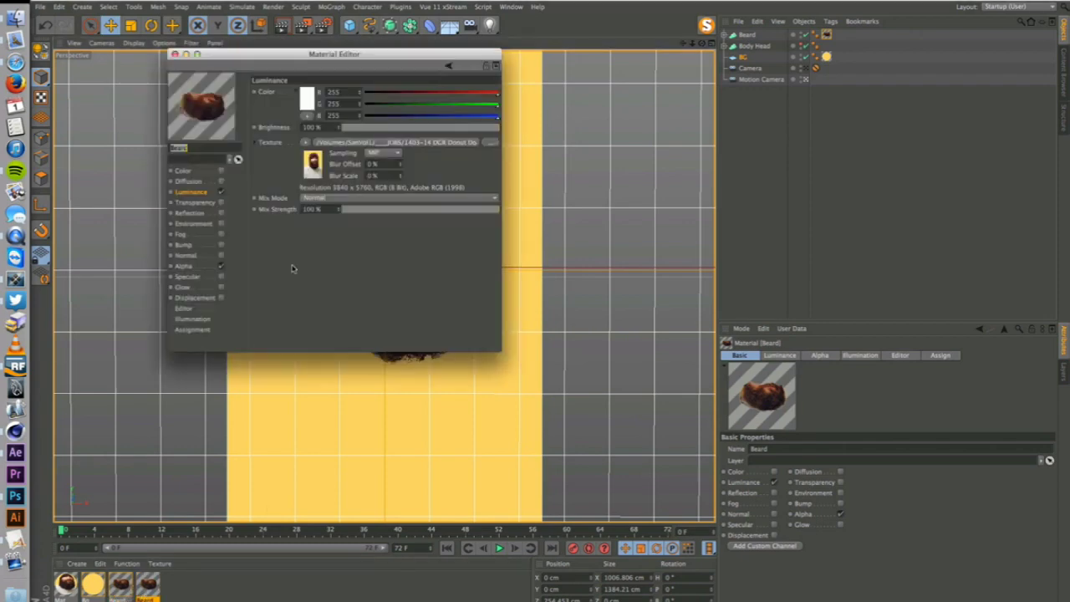
{"action": "left_click", "coordinate": [489, 142]}
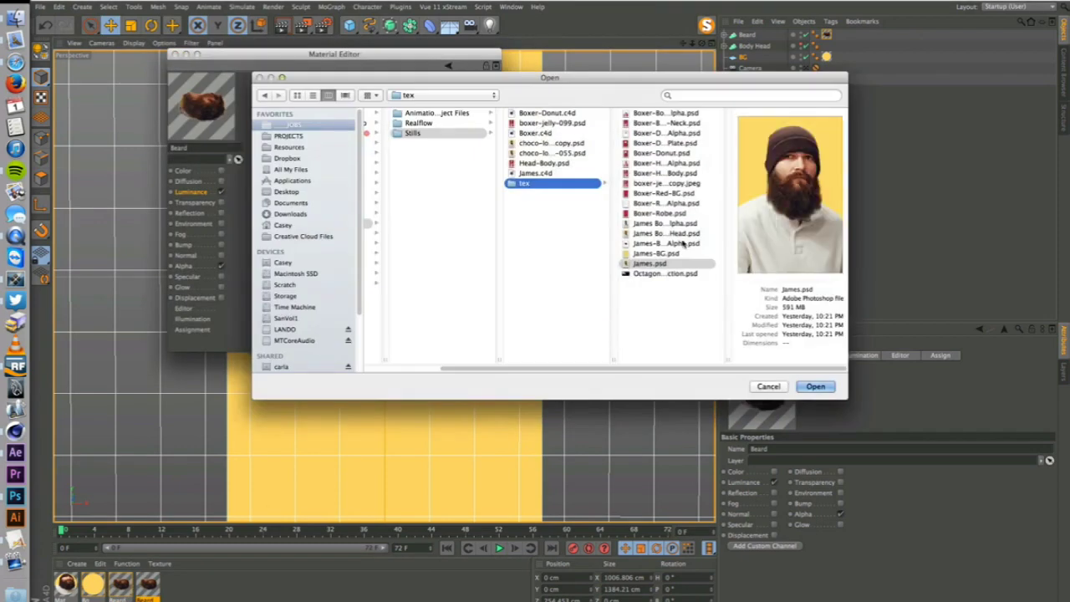
{"action": "left_click", "coordinate": [665, 233]}
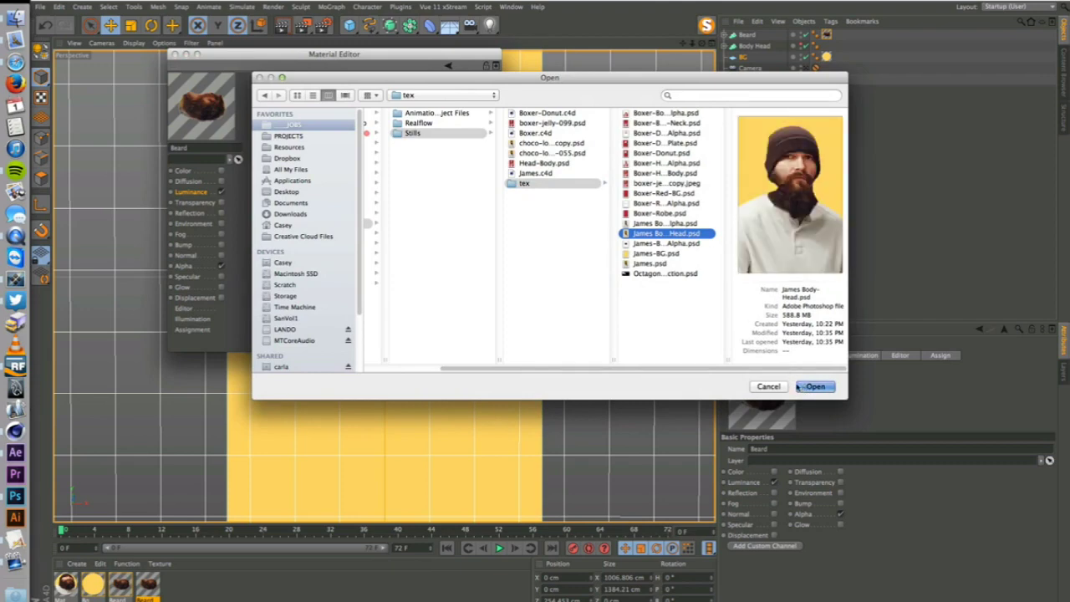
{"action": "key", "text": "Return"}
{"action": "left_click", "coordinate": [571, 204]}
Load the James body-head alpha PSD as the copied material's alpha texture without a project copy, and name the material Body Head.
{"action": "left_click", "coordinate": [202, 266]}
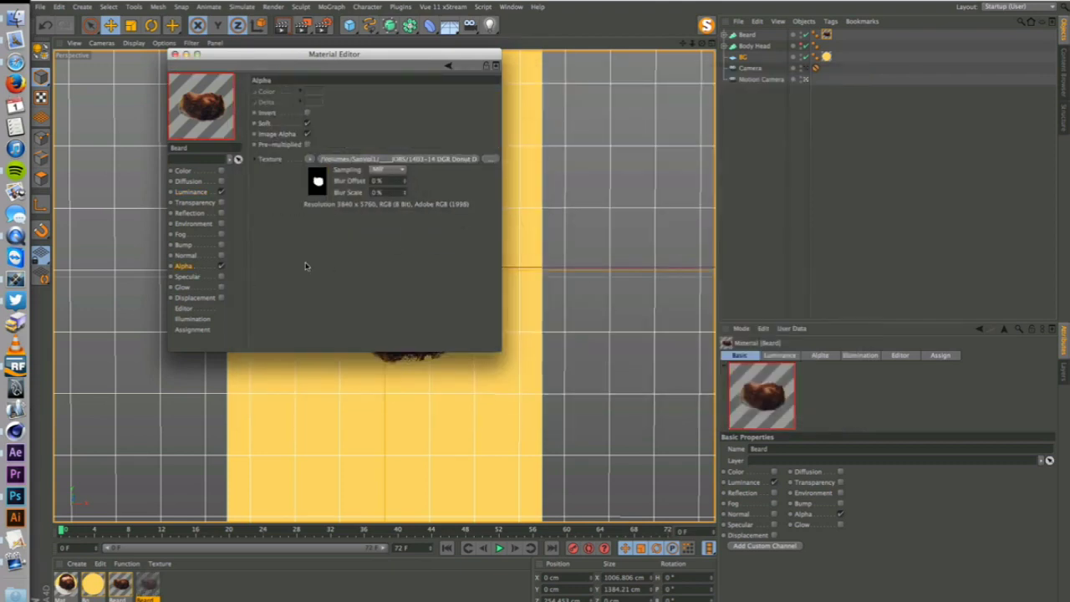
{"action": "left_click", "coordinate": [495, 159]}
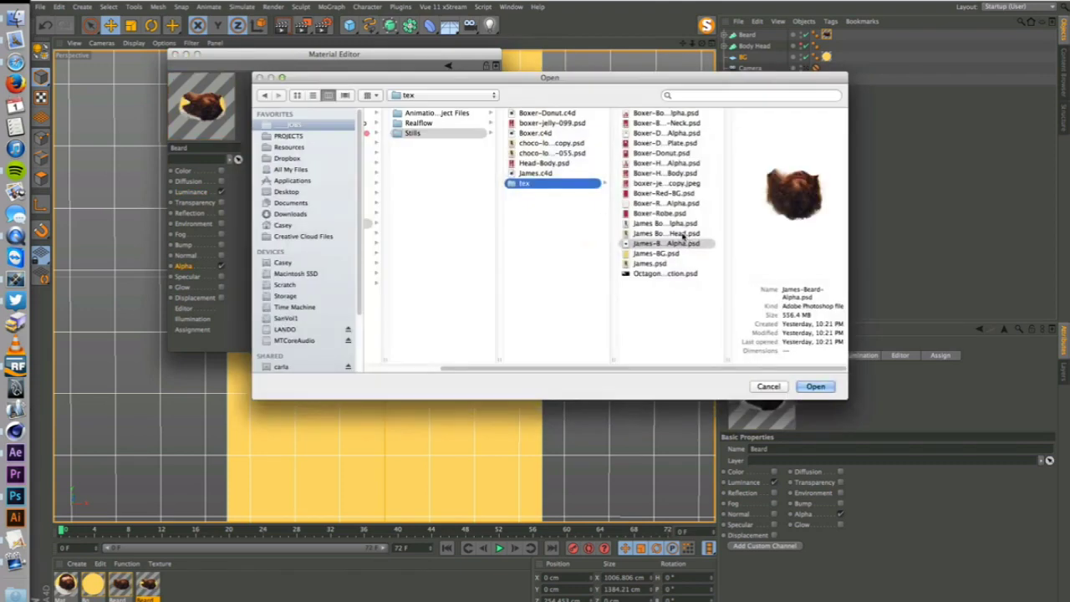
{"action": "left_click", "coordinate": [676, 243]}
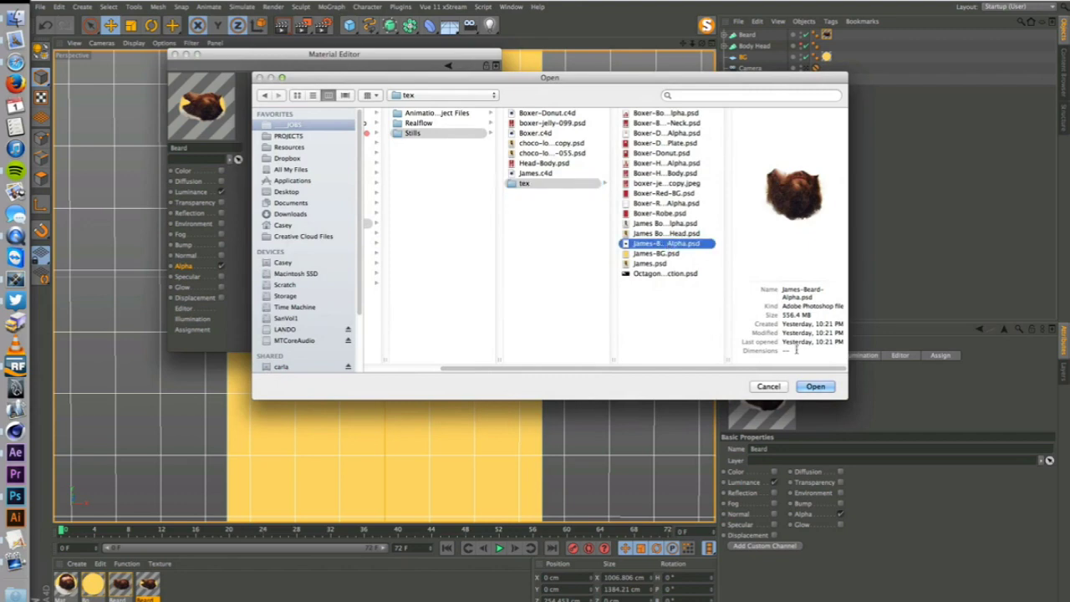
{"action": "left_click", "coordinate": [657, 224]}
{"action": "left_click", "coordinate": [816, 387]}
{"action": "left_click", "coordinate": [573, 202]}
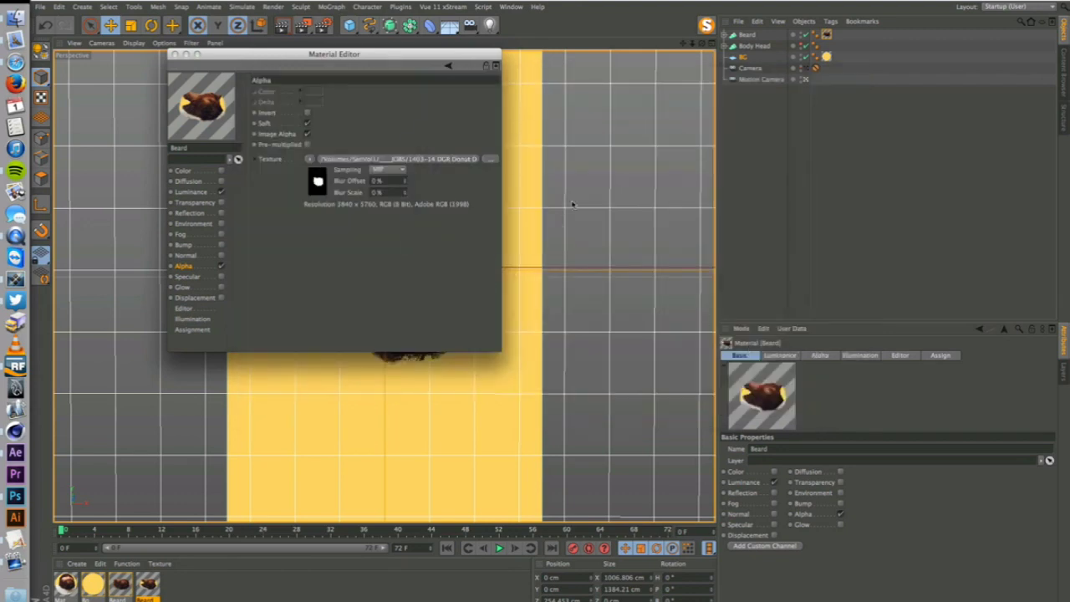
{"action": "left_click", "coordinate": [173, 55]}
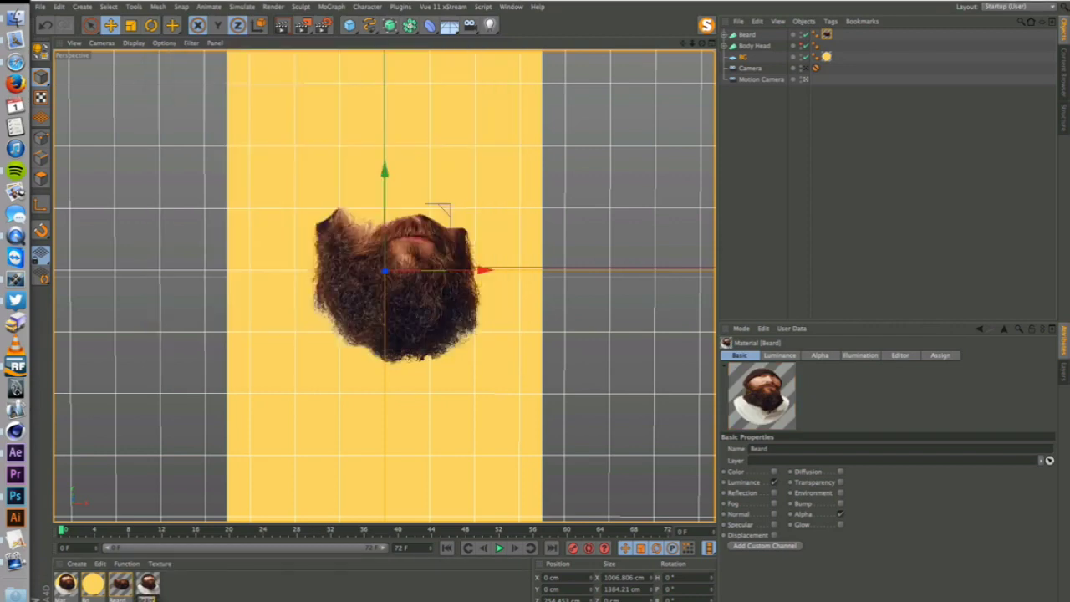
{"action": "left_click", "coordinate": [148, 584]}
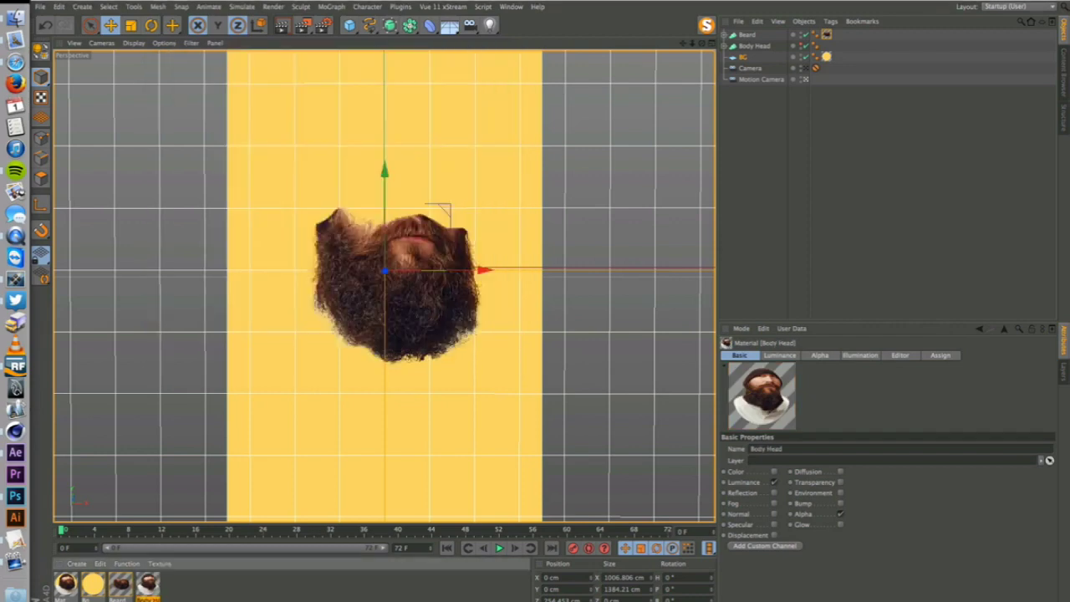
Copy the Beard object's texture tag to the Body Head object with the Body Head material, and show that object again.
{"action": "left_click_drag", "start_coordinate": [688, 209], "coordinate": [133, 581]}
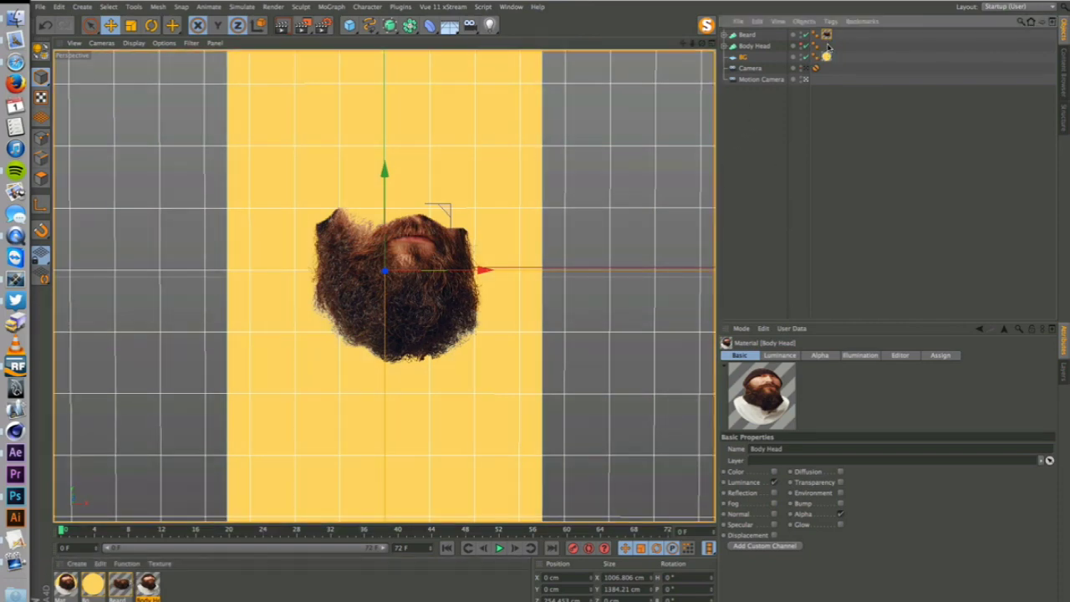
{"action": "left_click", "coordinate": [827, 36]}
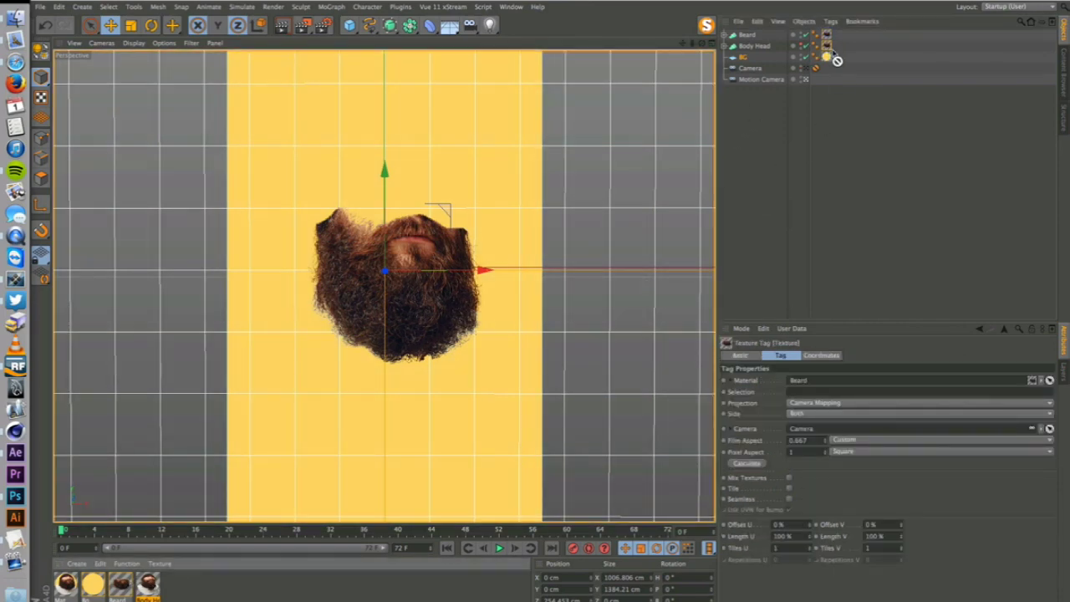
{"action": "left_click", "coordinate": [826, 47]}
{"action": "left_click", "coordinate": [800, 44]}
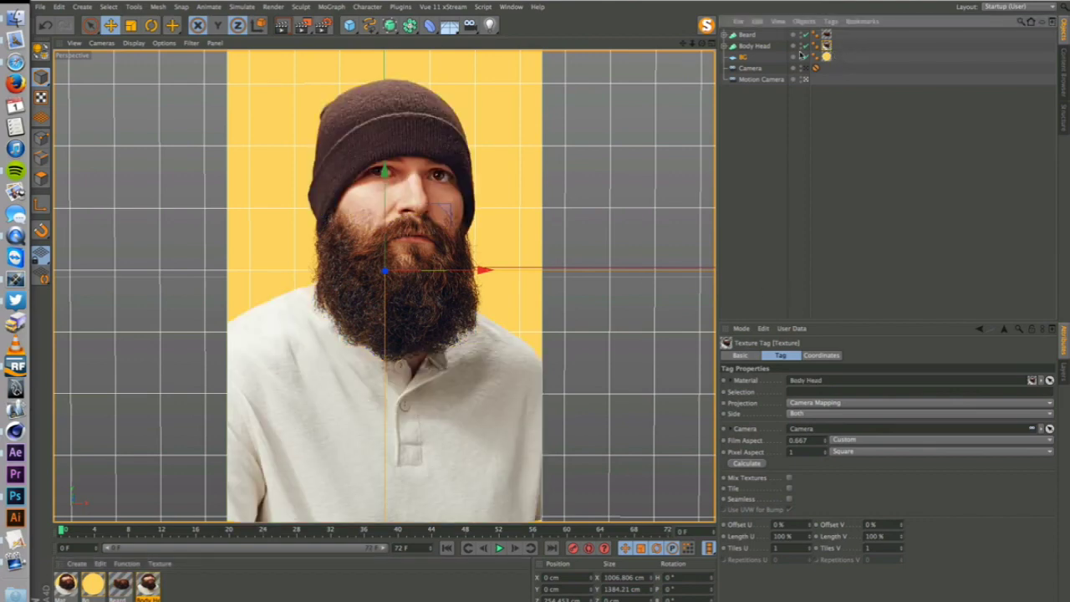
{"action": "left_click", "coordinate": [754, 135]}
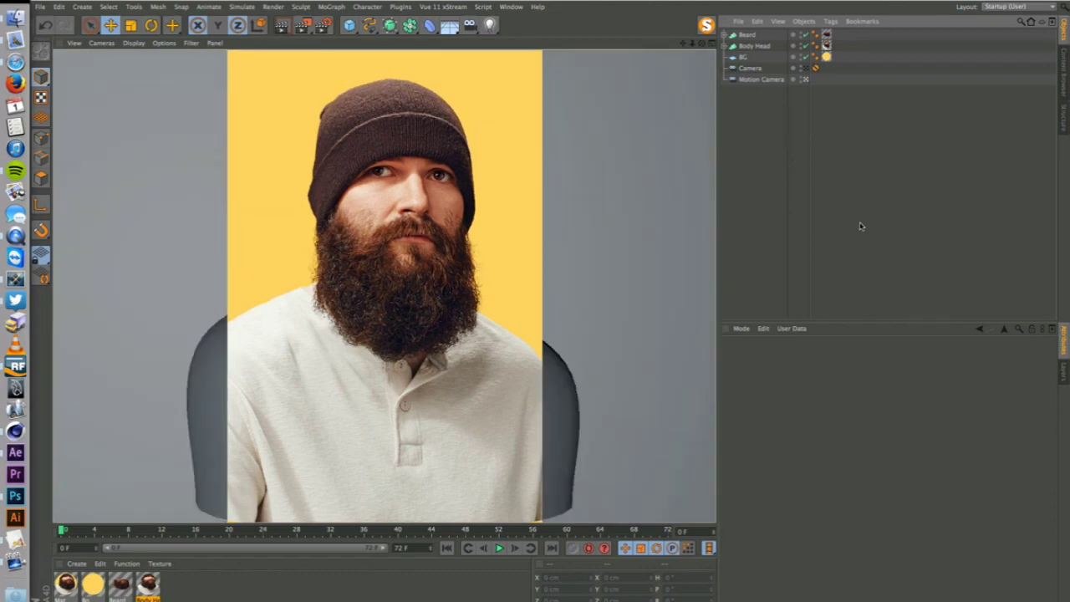
Animate the Motion Camera from frame 0 to a keyframe at frame 72, moved closer and raised to look slightly down on the portrait.
{"action": "left_click", "coordinate": [761, 79]}
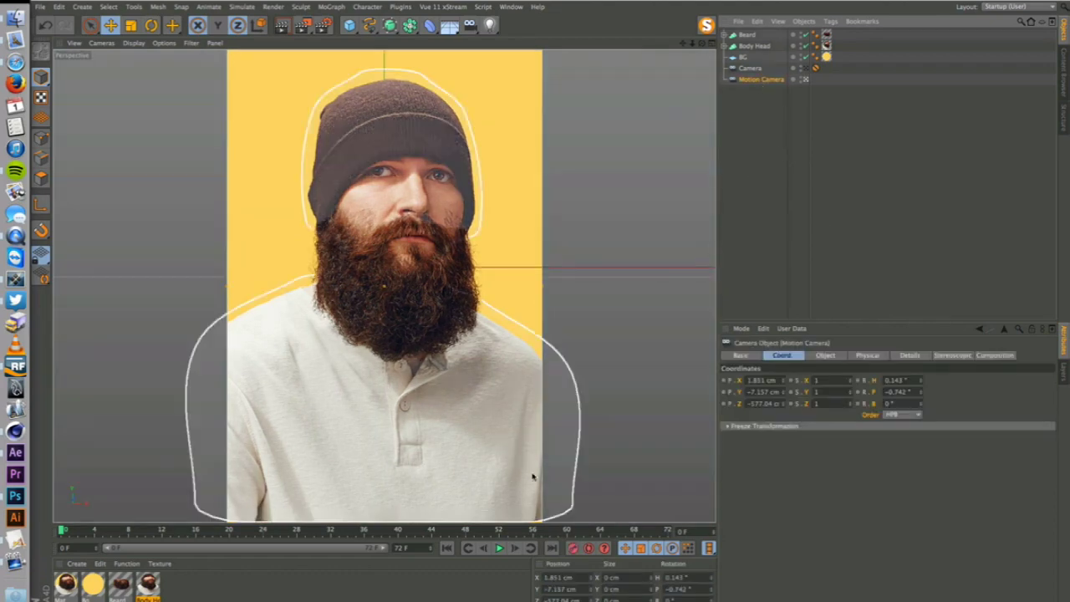
{"action": "left_click", "coordinate": [499, 548]}
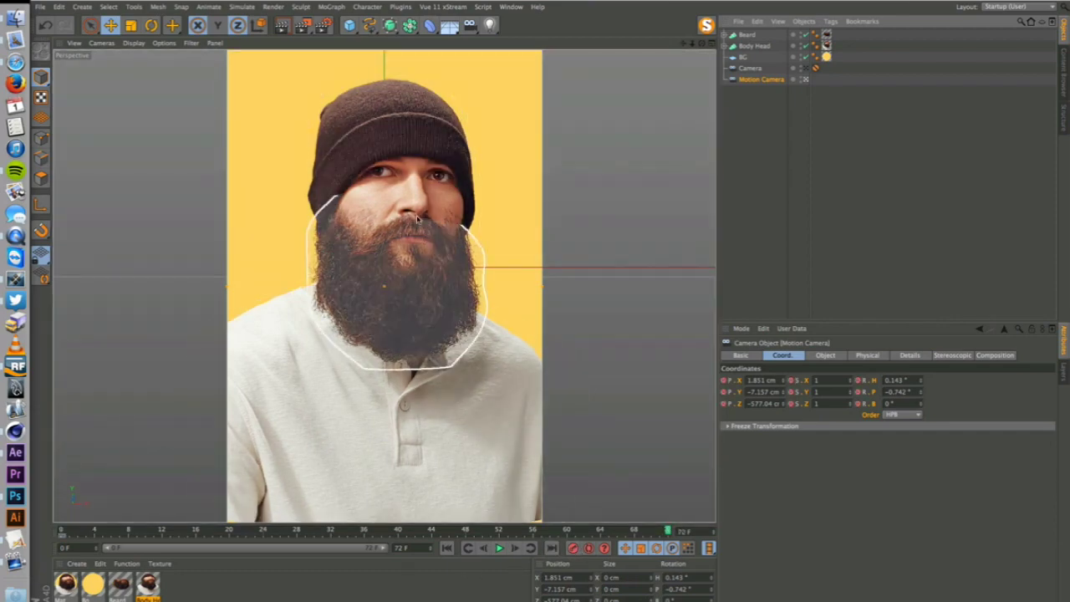
{"action": "right_click_drag", "start_coordinate": [416, 211], "coordinate": [423, 211], "text": "alt"}
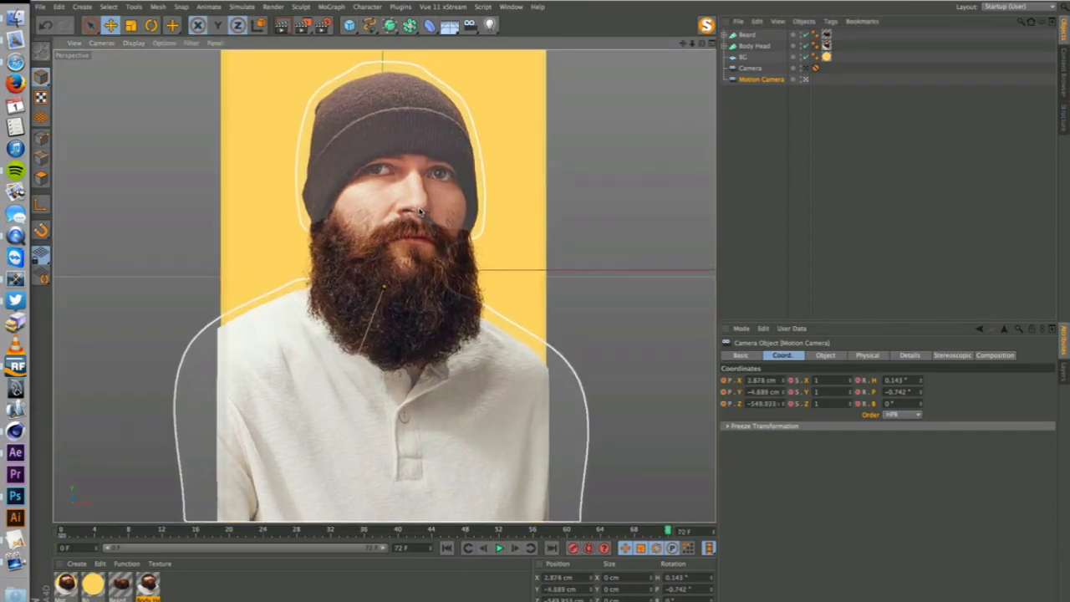
{"action": "left_click_drag", "start_coordinate": [420, 211], "coordinate": [419, 215], "text": "alt"}
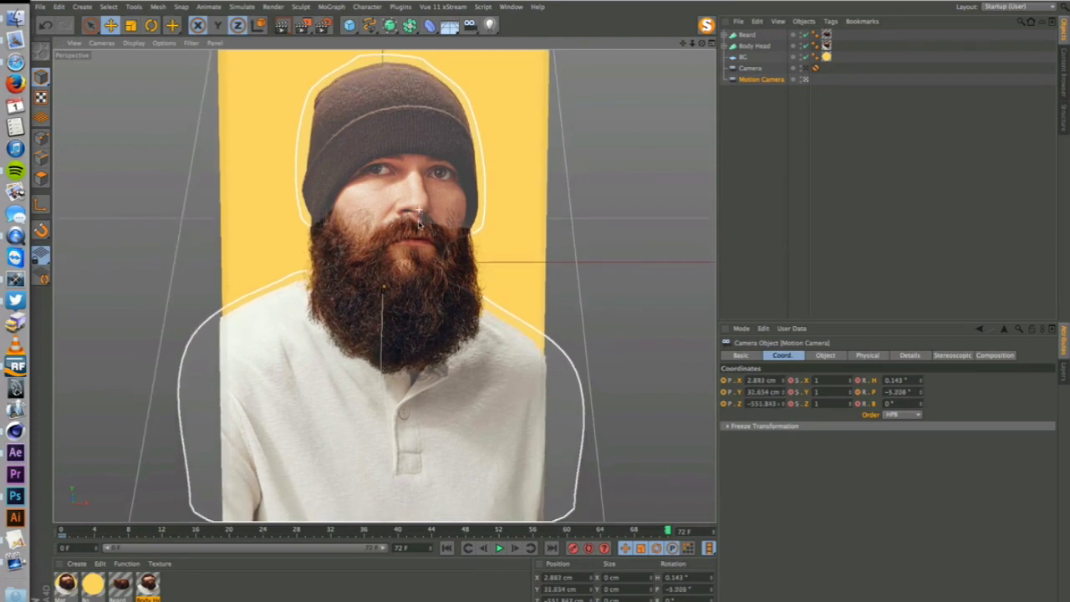
{"action": "left_click", "coordinate": [571, 548]}
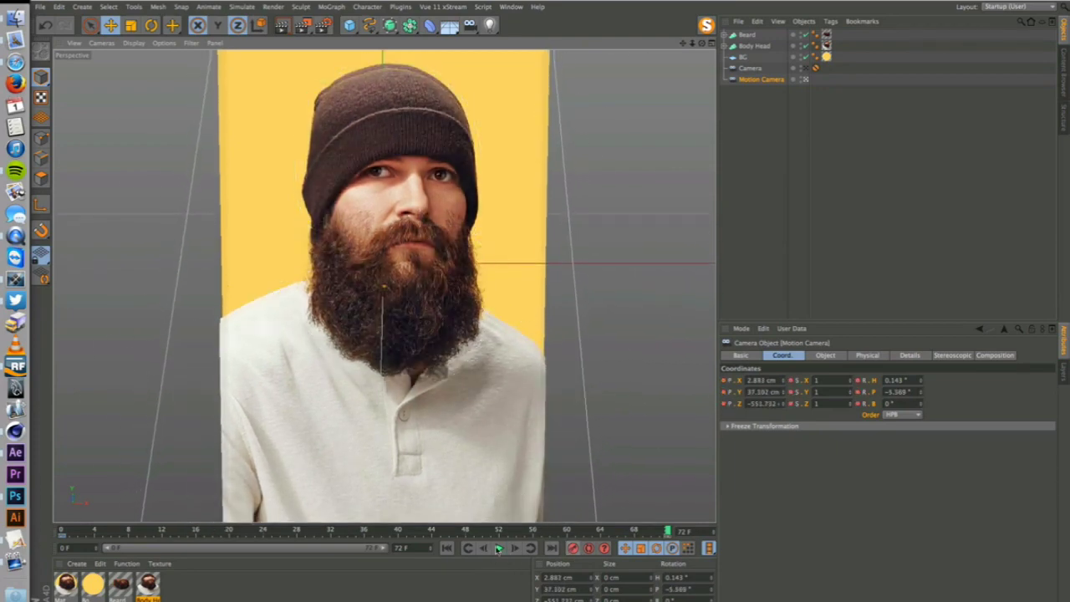
Set all of the Motion Camera's keyframes to linear interpolation in its F-curves.
{"action": "right_click", "coordinate": [744, 79]}
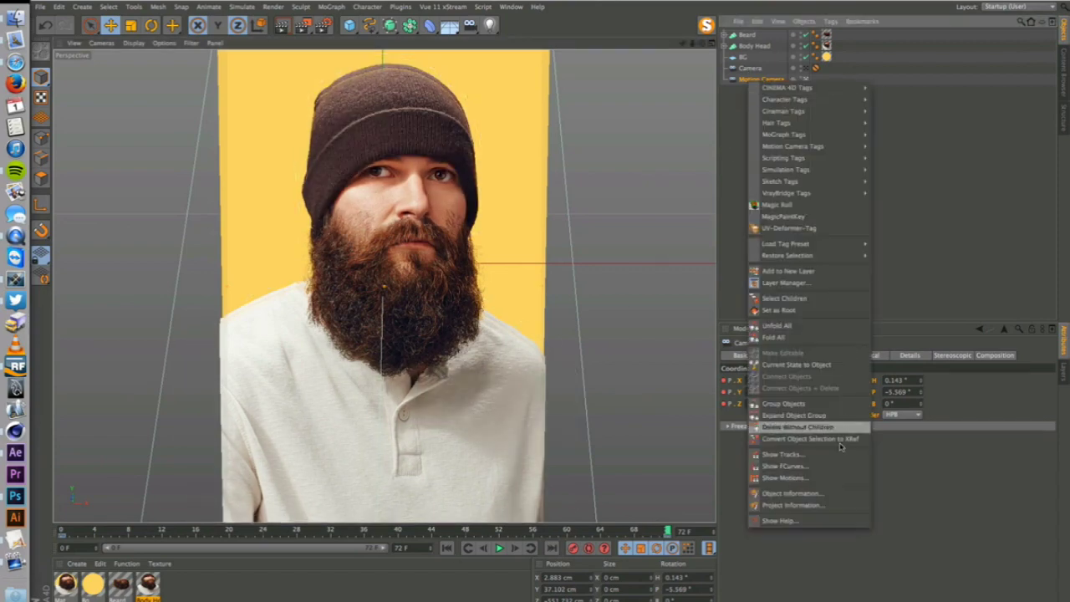
{"action": "left_click", "coordinate": [809, 468]}
{"action": "left_click", "coordinate": [354, 240]}
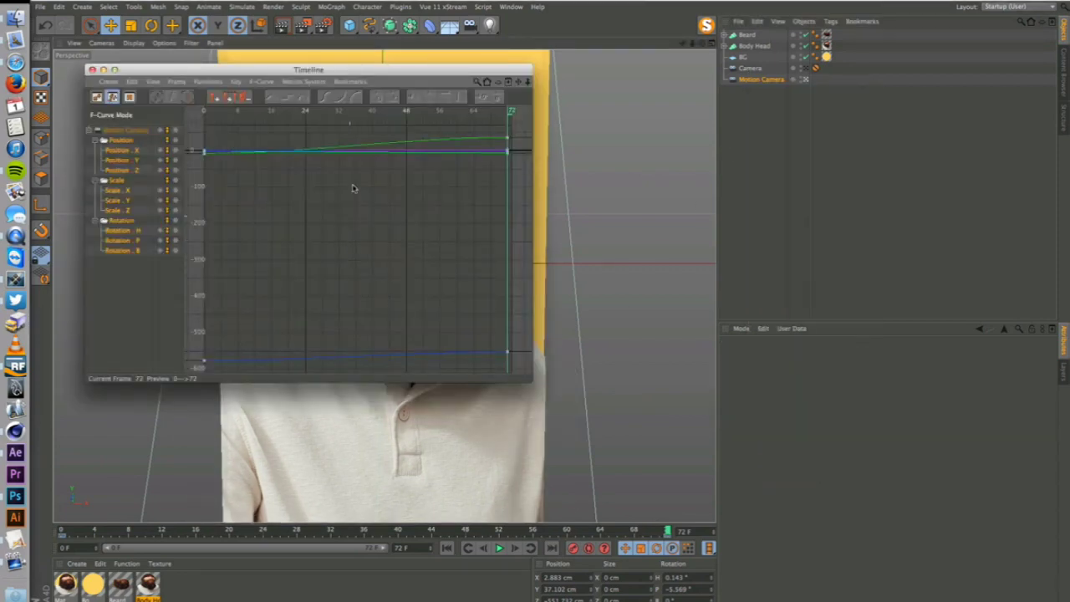
{"action": "key", "text": "ctrl+a"}
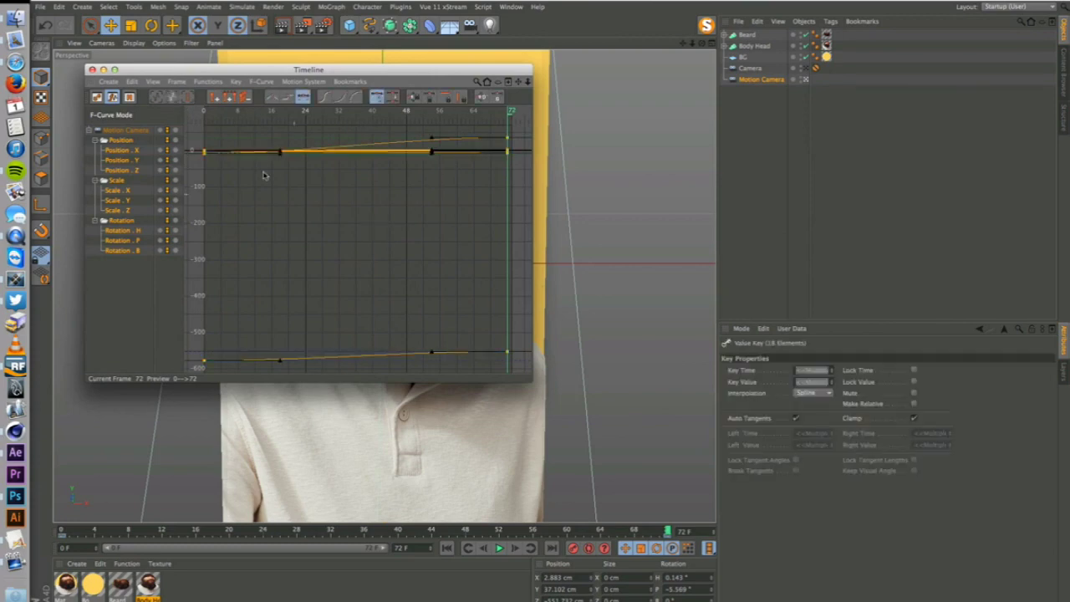
{"action": "left_click", "coordinate": [272, 96]}
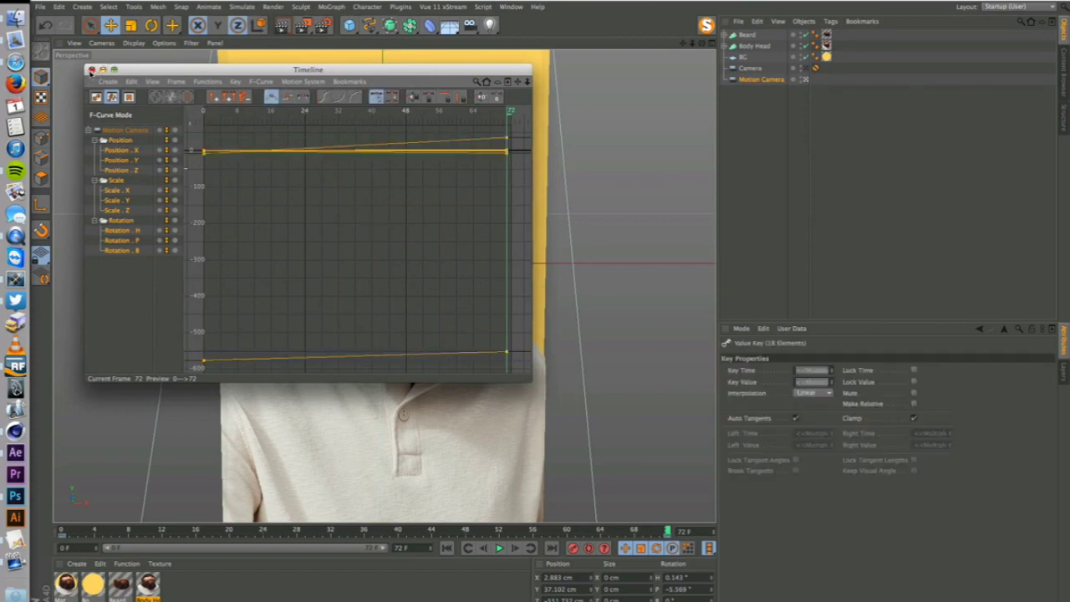
{"action": "left_click", "coordinate": [93, 69]}
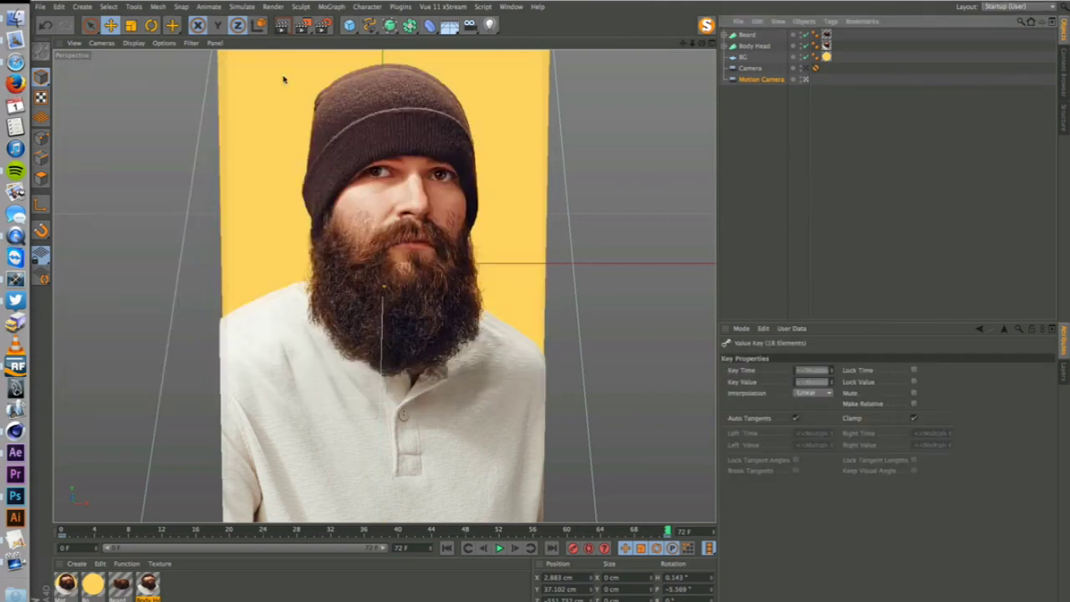
Play the camera animation from frame 0, stop it at frame 47 and render a preview in the viewport.
{"action": "left_click", "coordinate": [448, 549]}
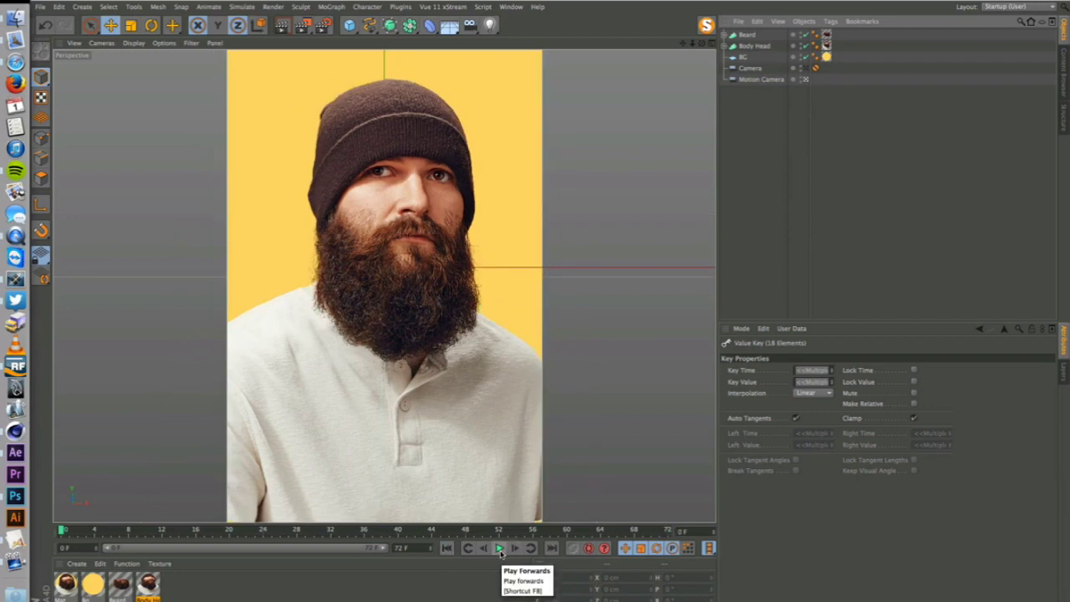
{"action": "left_click", "coordinate": [499, 548]}
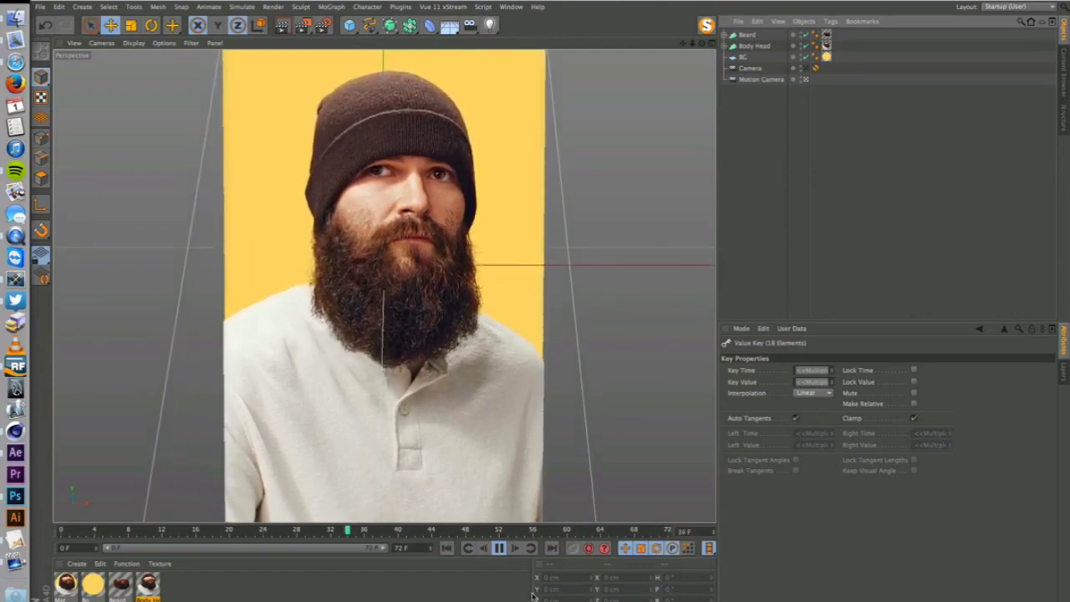
{"action": "left_click", "coordinate": [498, 548]}
{"action": "left_click", "coordinate": [380, 186]}
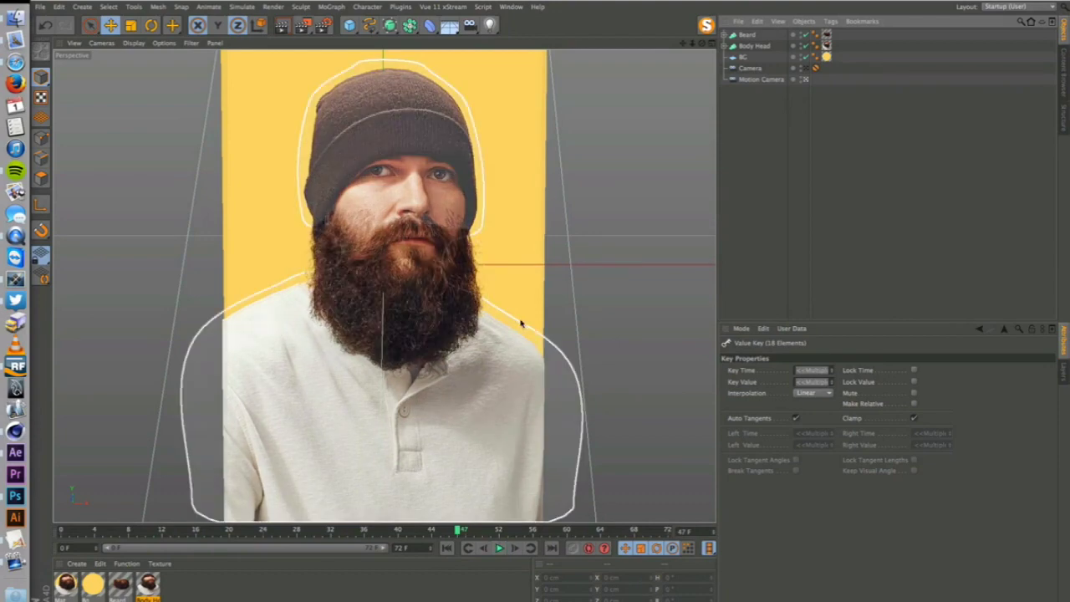
{"action": "key", "text": "ctrl+r"}
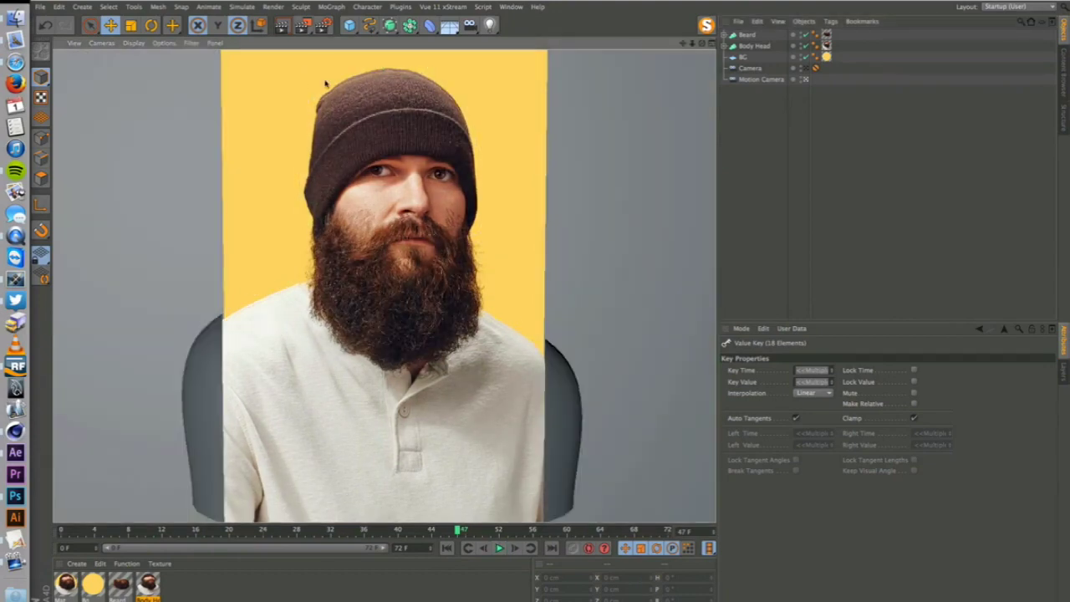
Leave the Motion Camera view and hide the BG plane in the viewport to inspect the projected geometry from behind.
{"action": "left_click", "coordinate": [805, 80]}
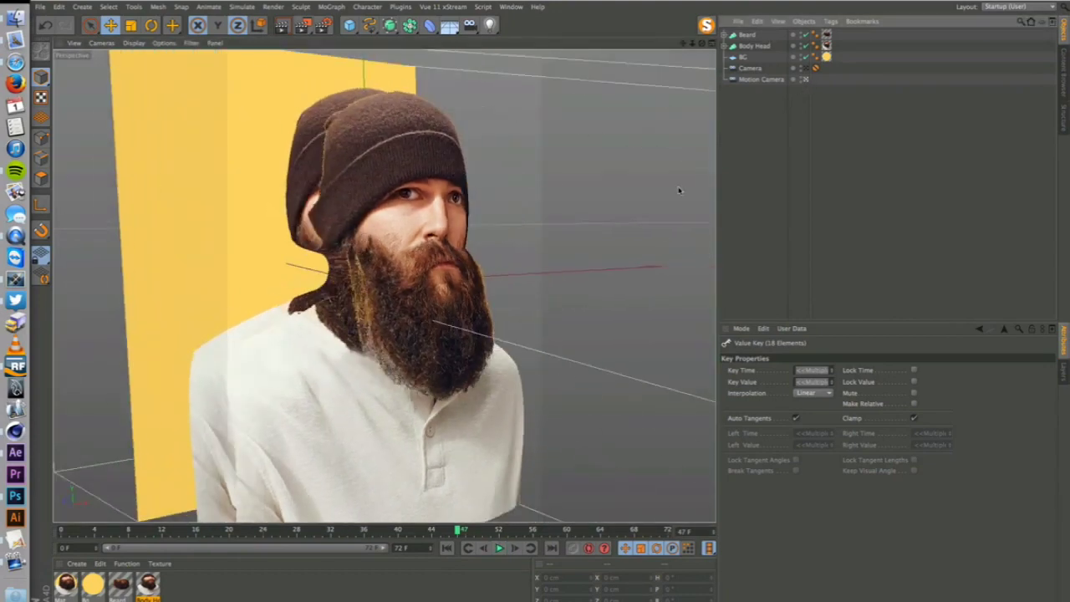
{"action": "left_click_drag", "start_coordinate": [678, 191], "coordinate": [538, 284], "text": "alt"}
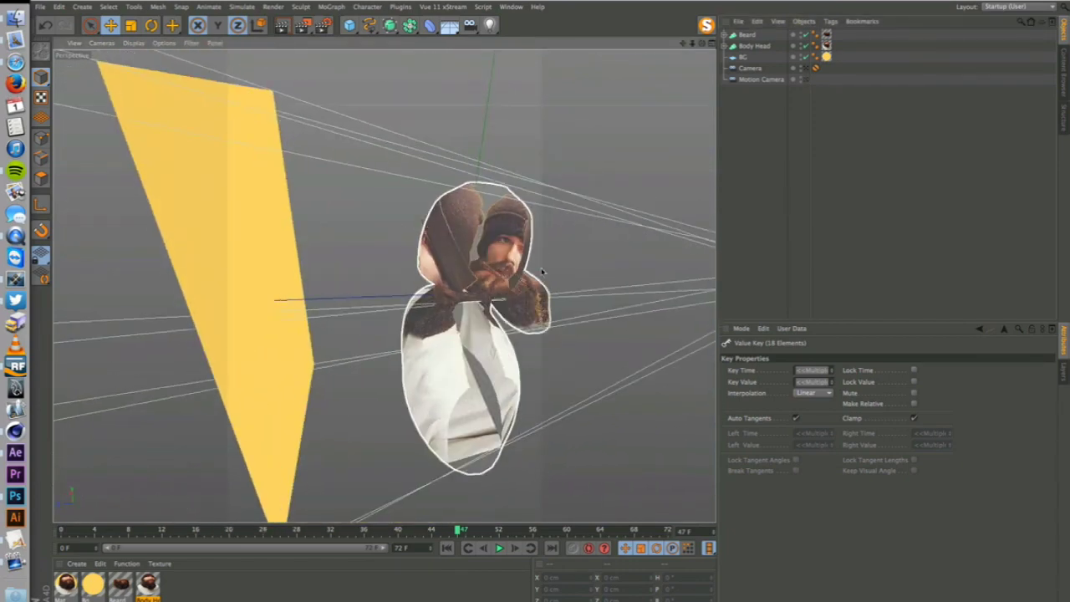
{"action": "left_click", "coordinate": [800, 54]}
{"action": "left_click", "coordinate": [800, 54]}
{"action": "left_click_drag", "start_coordinate": [526, 240], "coordinate": [554, 265], "text": "alt"}
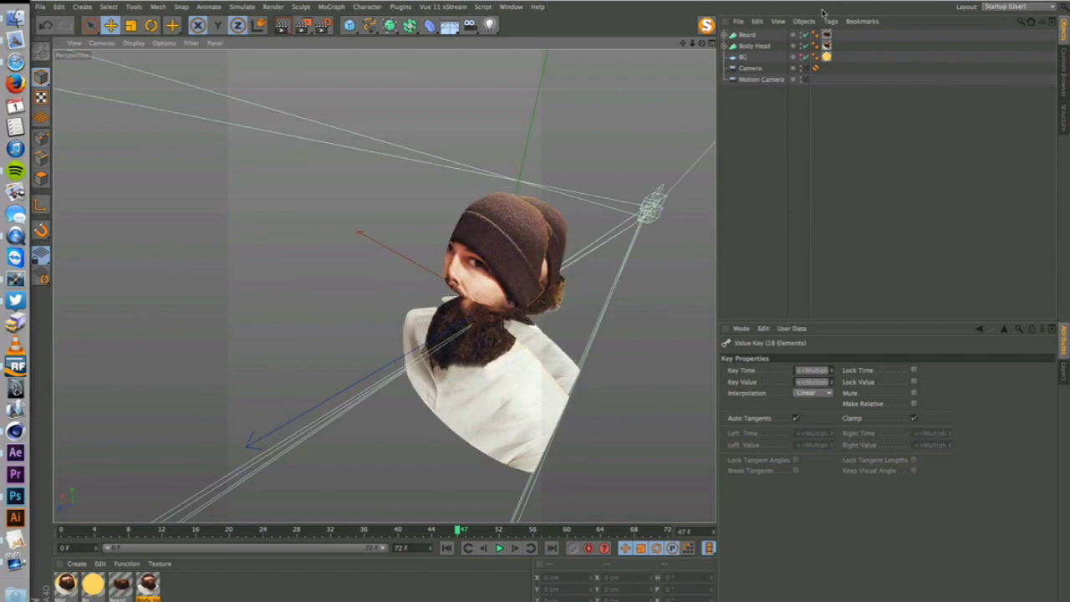
Set the Side of the Beard and Body Head texture tags to Front and test-render the models from behind.
{"action": "left_click", "coordinate": [826, 35]}
{"action": "left_click", "coordinate": [826, 46], "text": "shift"}
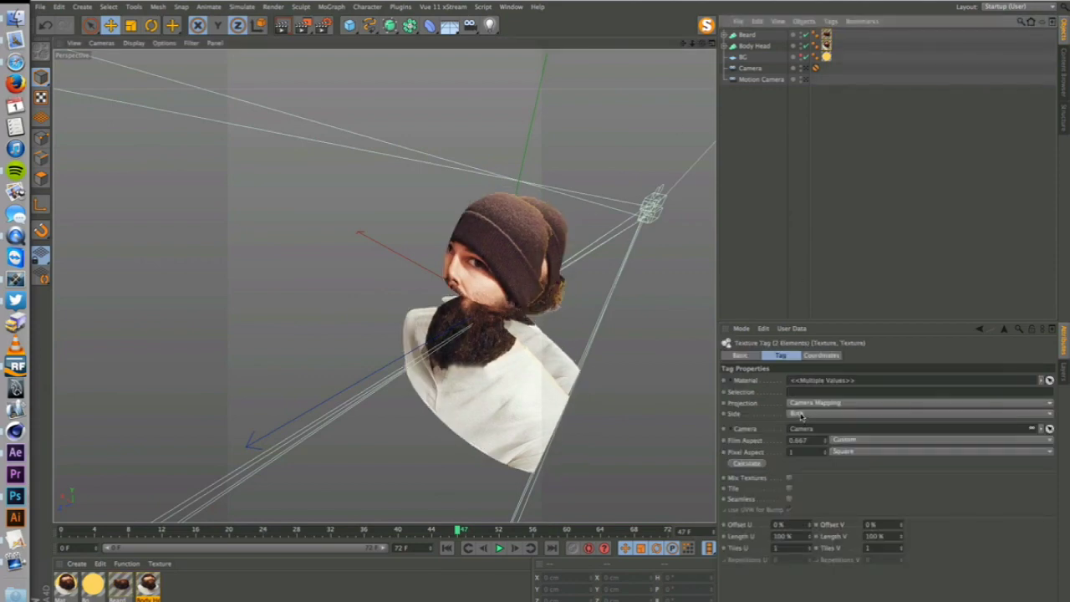
{"action": "left_click", "coordinate": [800, 416]}
{"action": "left_click", "coordinate": [800, 435]}
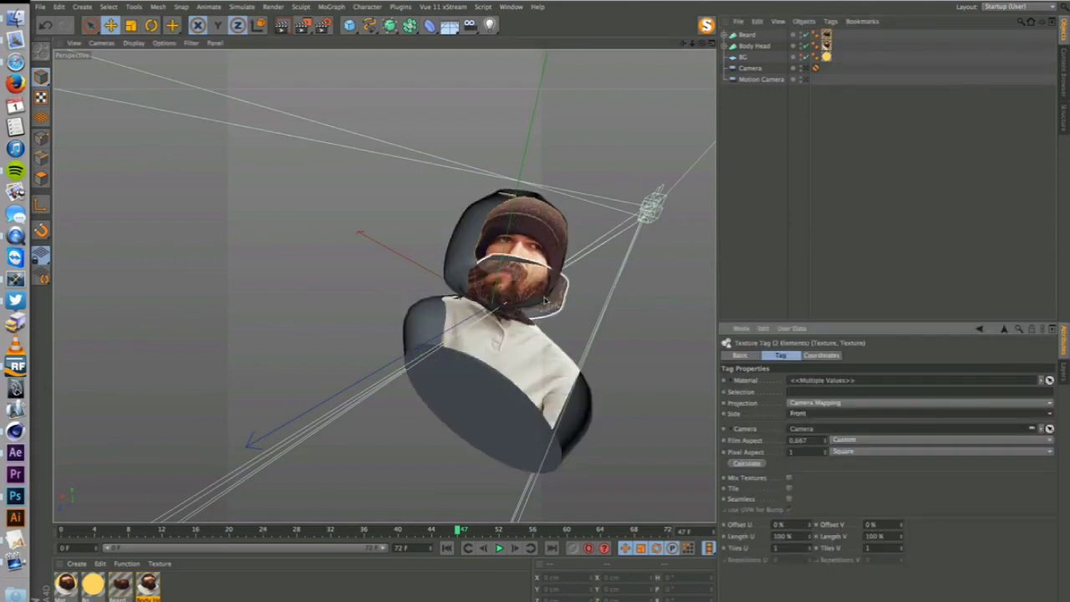
{"action": "left_click_drag", "start_coordinate": [545, 299], "coordinate": [369, 448], "text": "alt"}
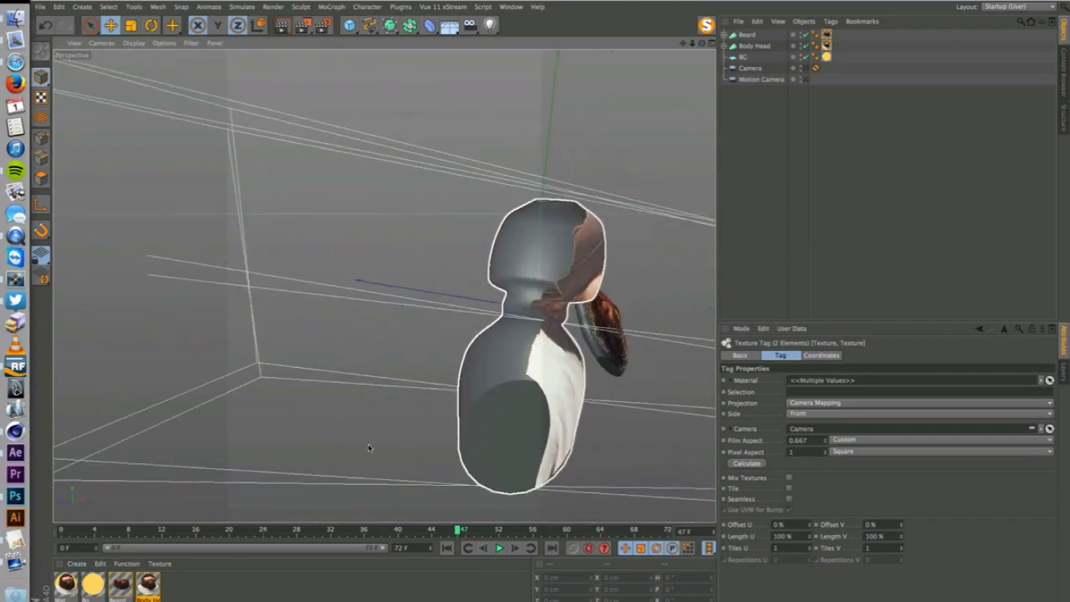
{"action": "key", "text": "super+r"}
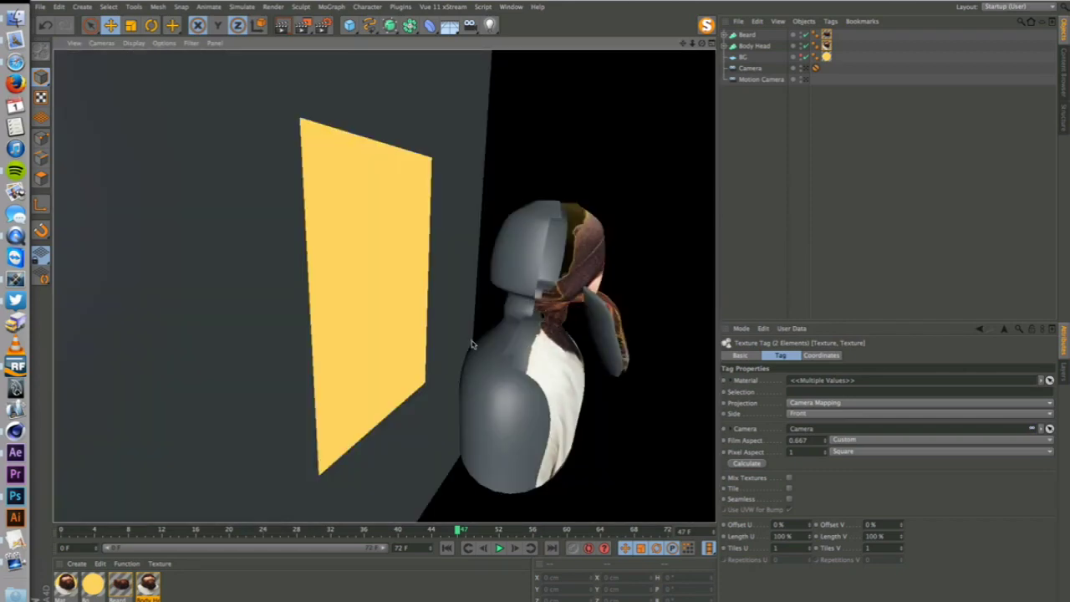
Create a new material with Color and Specular disabled and only Transparency enabled.
{"action": "left_click", "coordinate": [76, 564]}
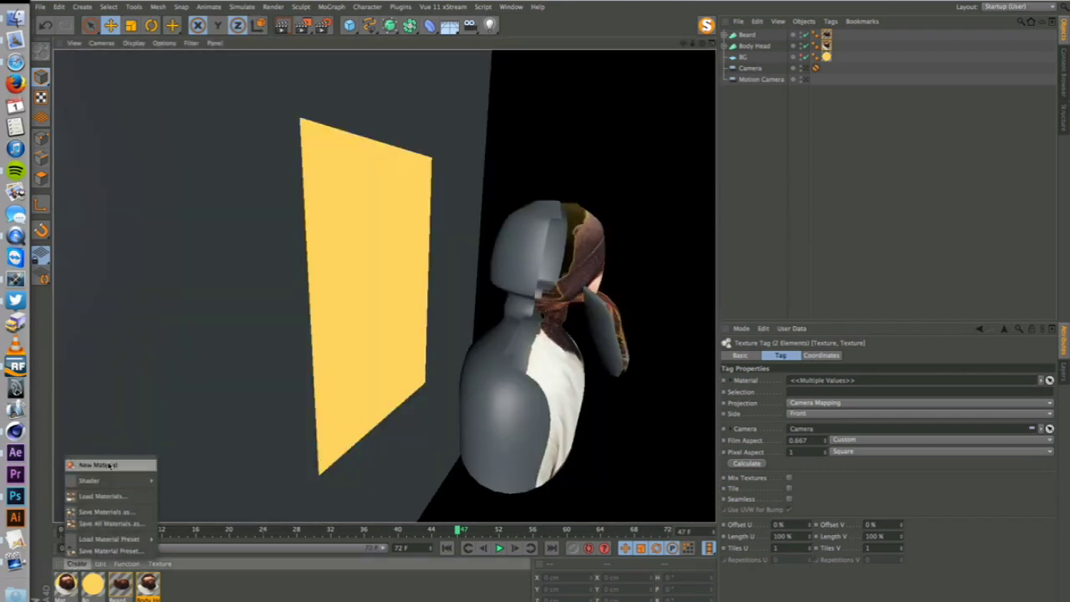
{"action": "left_click", "coordinate": [108, 464]}
{"action": "double_click", "coordinate": [68, 584]}
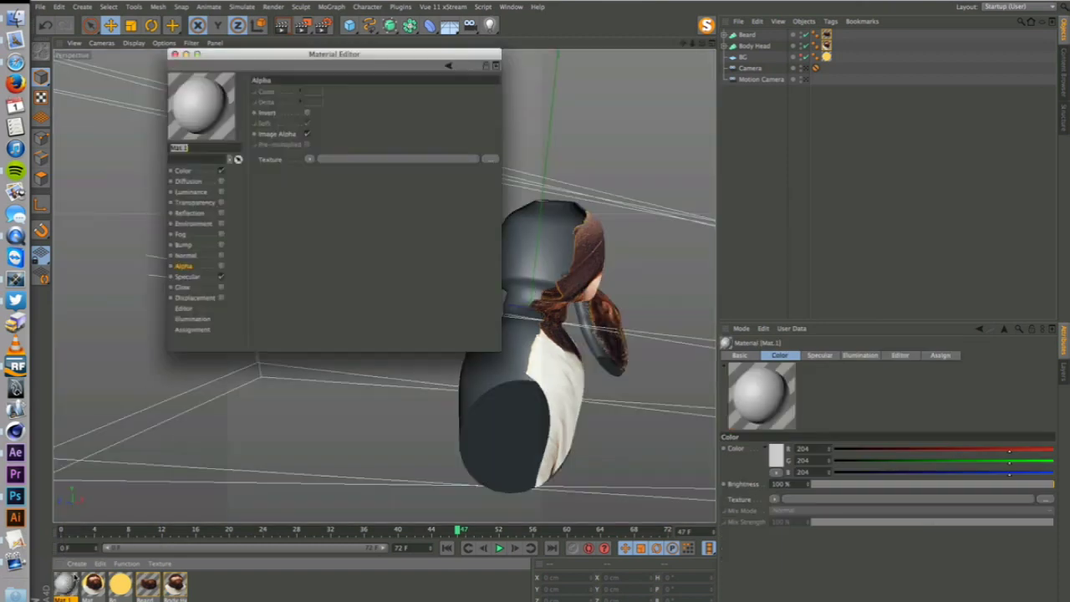
{"action": "left_click", "coordinate": [220, 170]}
{"action": "left_click", "coordinate": [220, 276]}
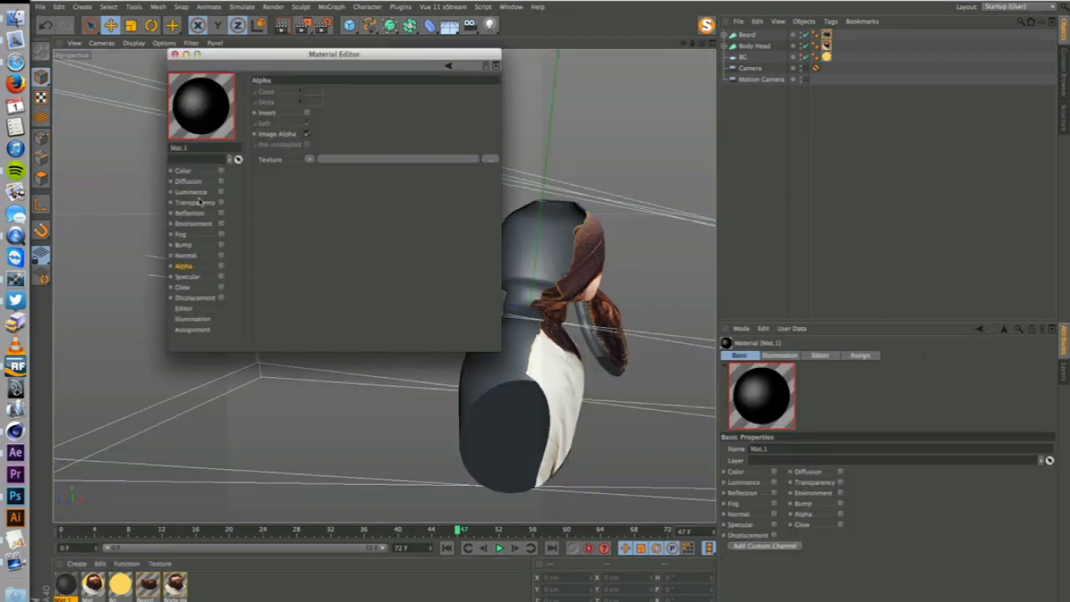
{"action": "left_click", "coordinate": [220, 202]}
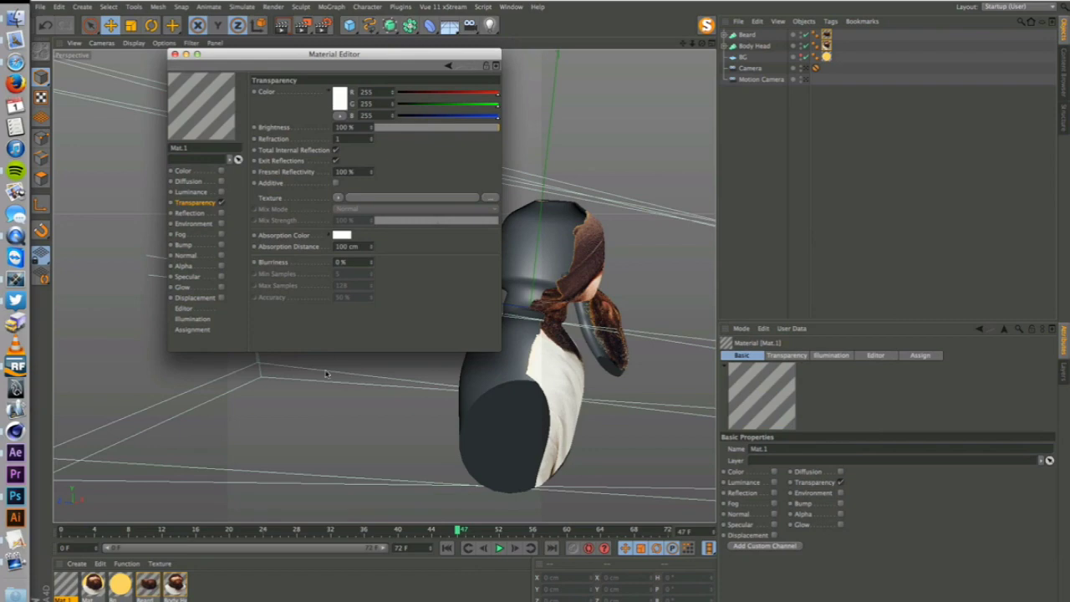
{"action": "left_click", "coordinate": [174, 54]}
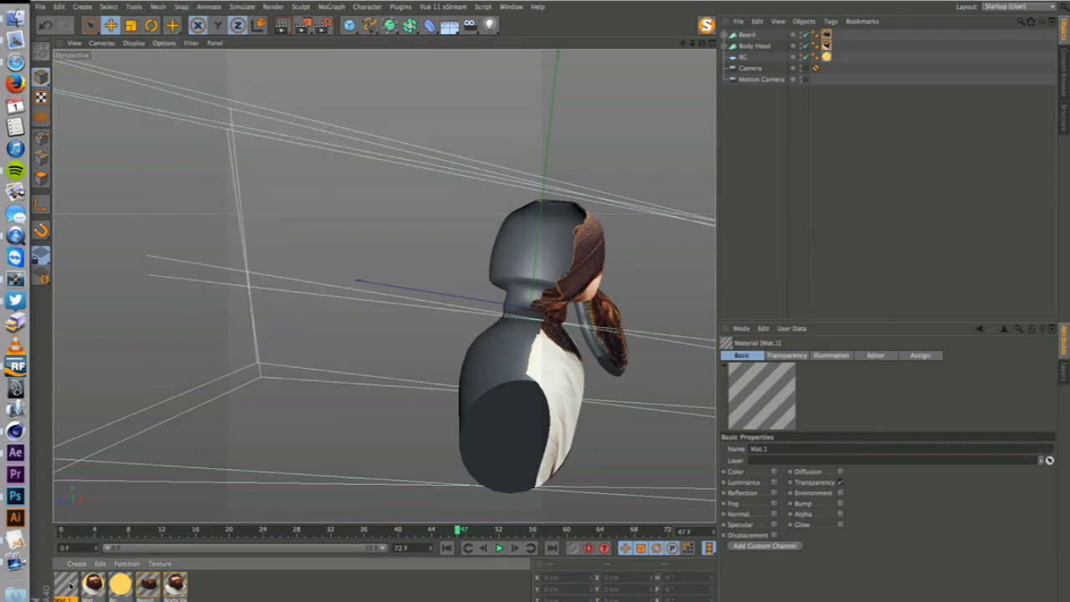
Apply the transparent material to Beard and Body Head, ordered before their projection texture tags, and test-render the viewport.
{"action": "left_click_drag", "start_coordinate": [71, 585], "coordinate": [751, 37]}
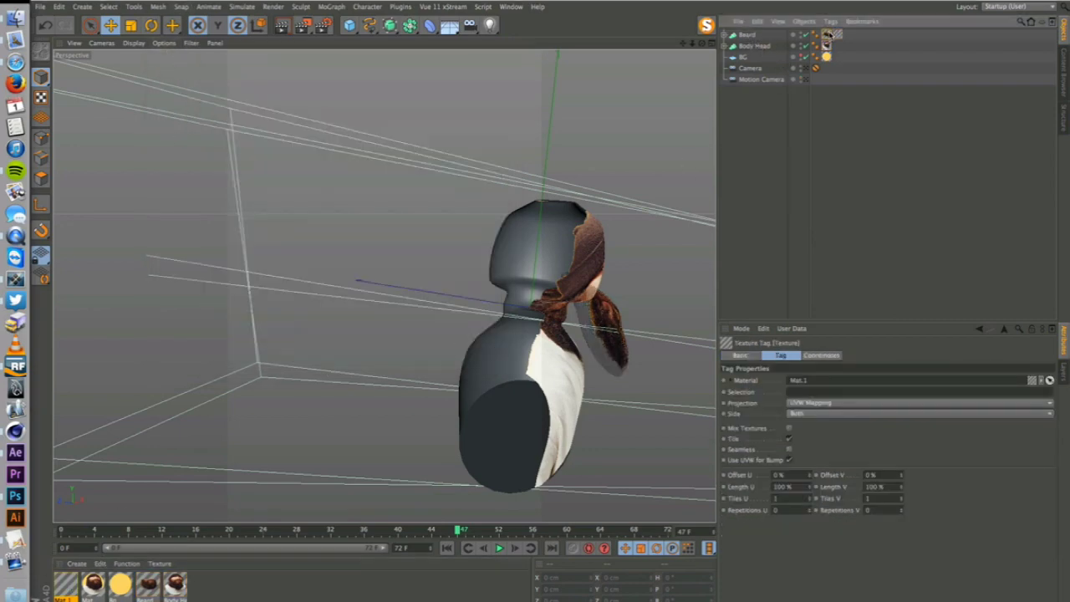
{"action": "mouse_move", "coordinate": [829, 35]}
{"action": "left_mouse_down"}
{"action": "mouse_move", "coordinate": [850, 35]}
{"action": "mouse_move", "coordinate": [826, 49]}
{"action": "left_mouse_up"}
{"action": "key", "text": "super+r"}
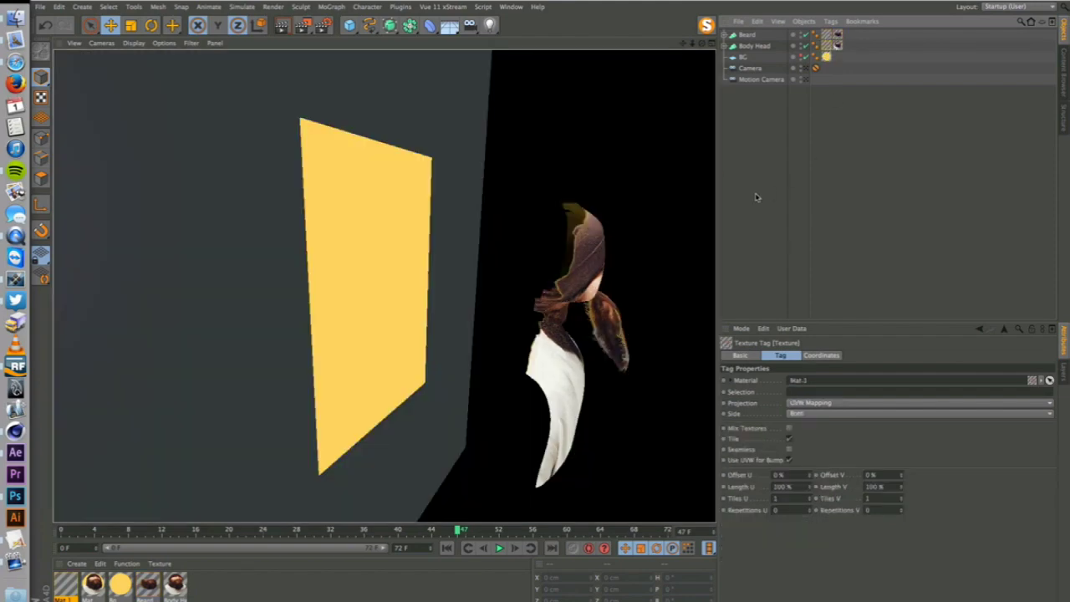
Look through the Motion Camera again, play the animation from the start and return to frame 0.
{"action": "left_click", "coordinate": [806, 78]}
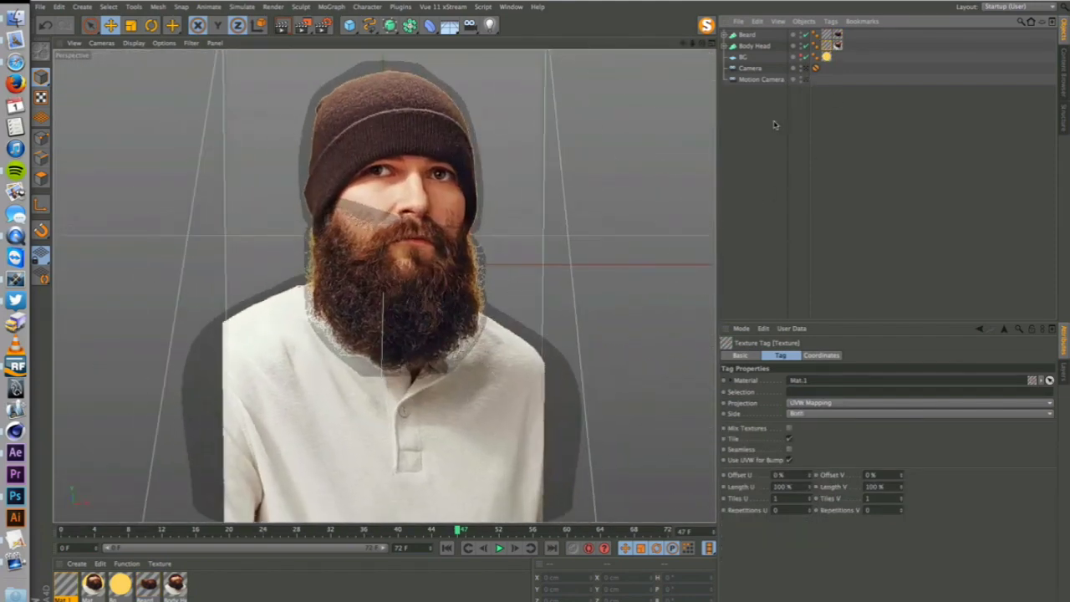
{"action": "left_click", "coordinate": [660, 406]}
{"action": "left_click", "coordinate": [447, 548]}
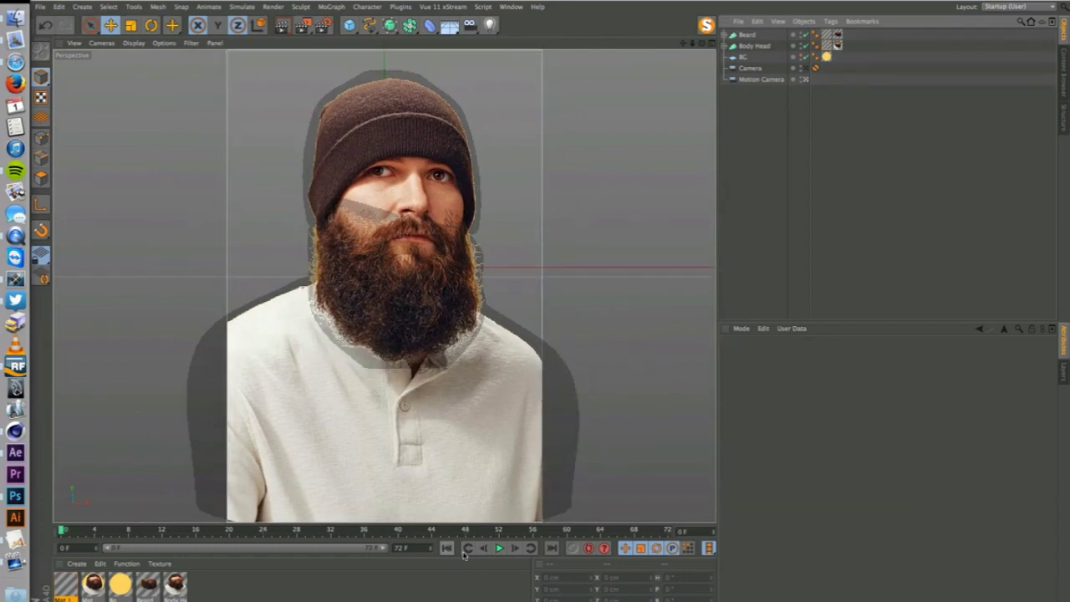
{"action": "left_click", "coordinate": [499, 548]}
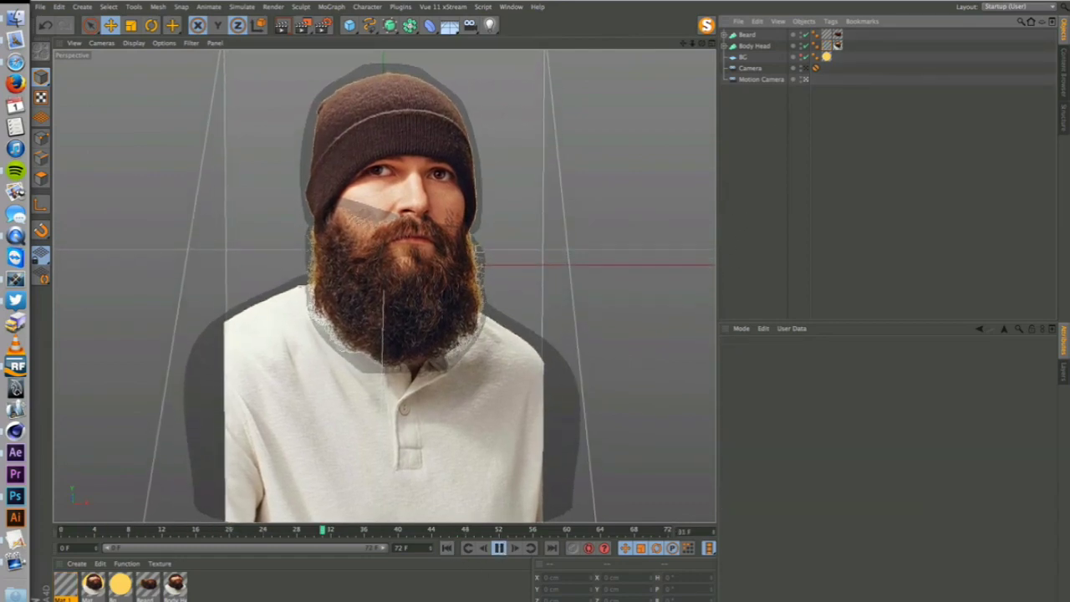
{"action": "left_click", "coordinate": [499, 548]}
{"action": "left_click", "coordinate": [446, 548]}
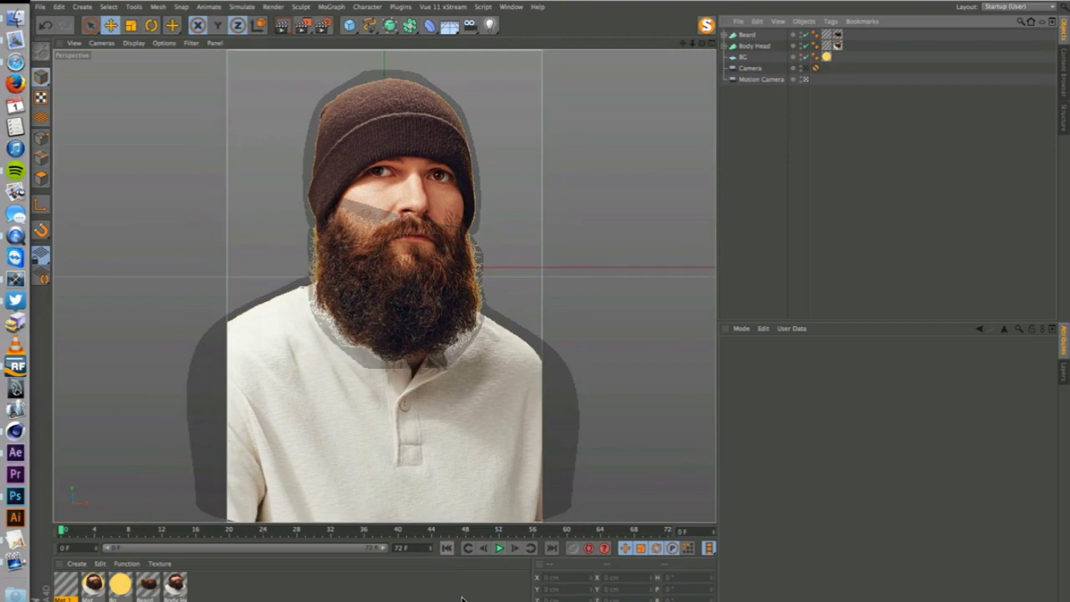
Render frames 0 to 72 to the Picture Viewer, play the rendered animation and close the viewer.
{"action": "key", "text": "ctrl+b"}
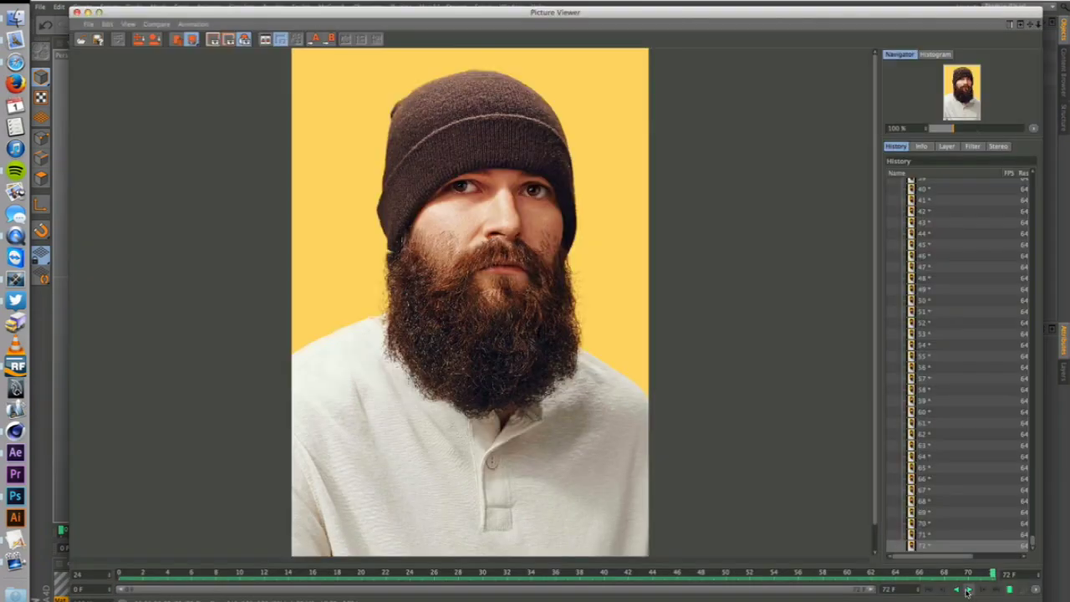
{"action": "left_click", "coordinate": [967, 592]}
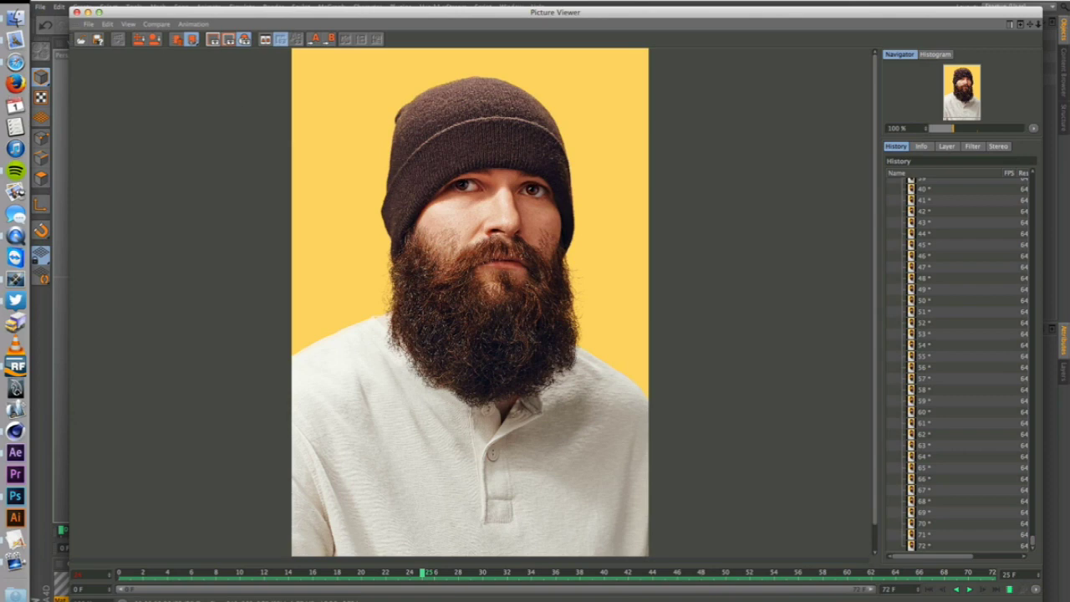
{"action": "left_click", "coordinate": [75, 11]}
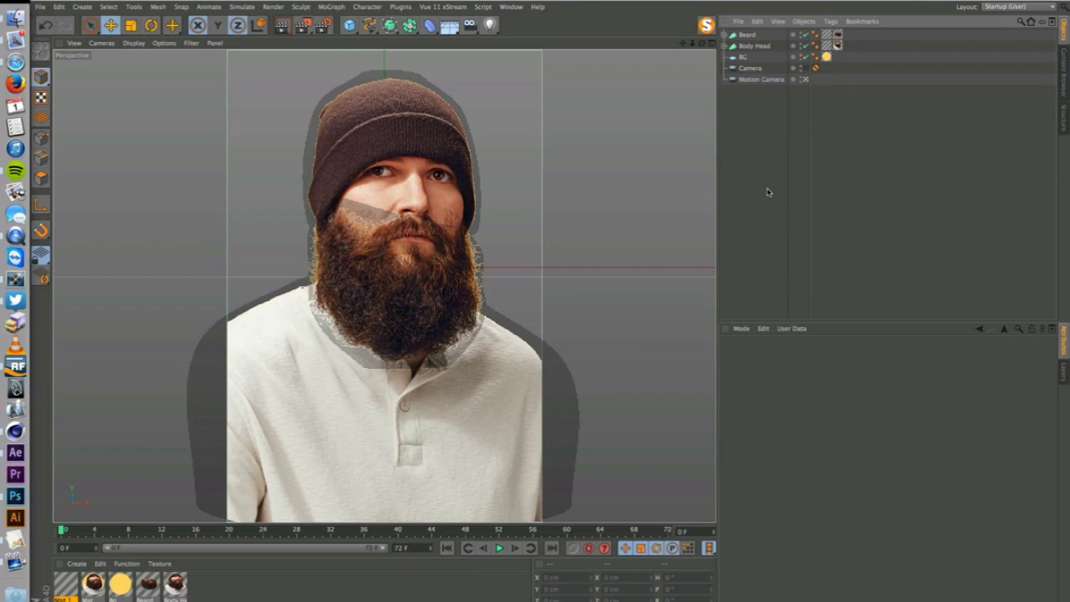
Duplicate the Body Head loft and place the copy above Beard in the object hierarchy.
{"action": "left_click", "coordinate": [747, 35]}
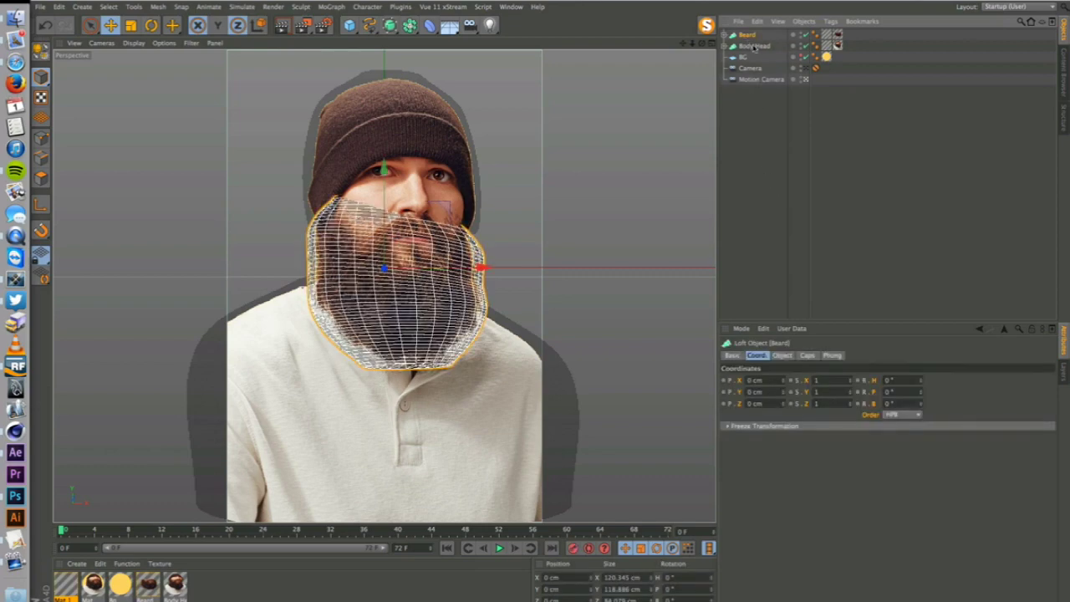
{"action": "left_click", "coordinate": [754, 46]}
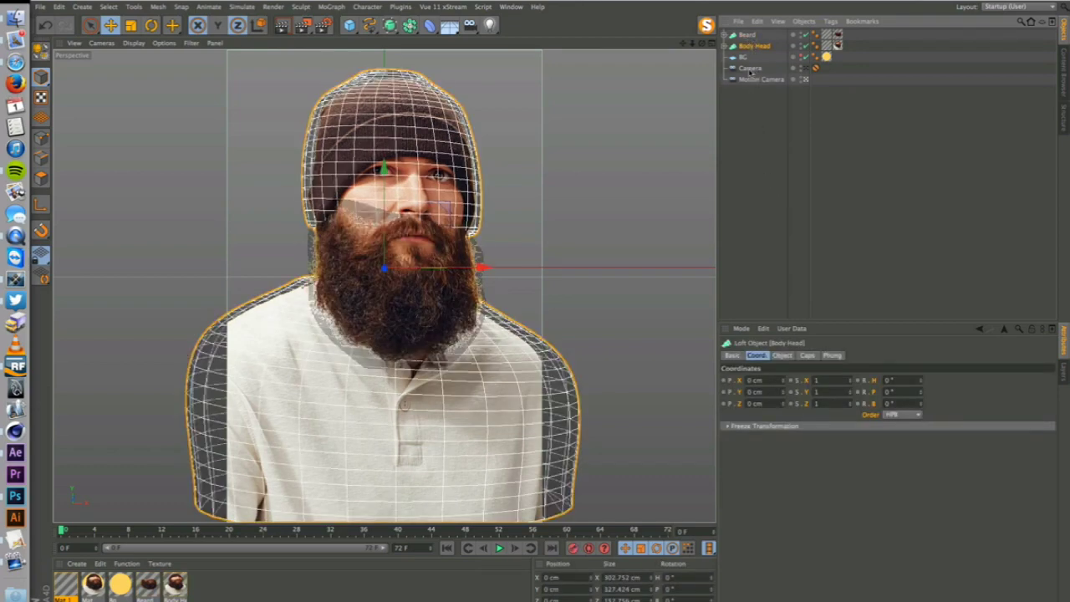
{"action": "left_click_drag", "start_coordinate": [749, 33], "coordinate": [749, 34], "text": "ctrl"}
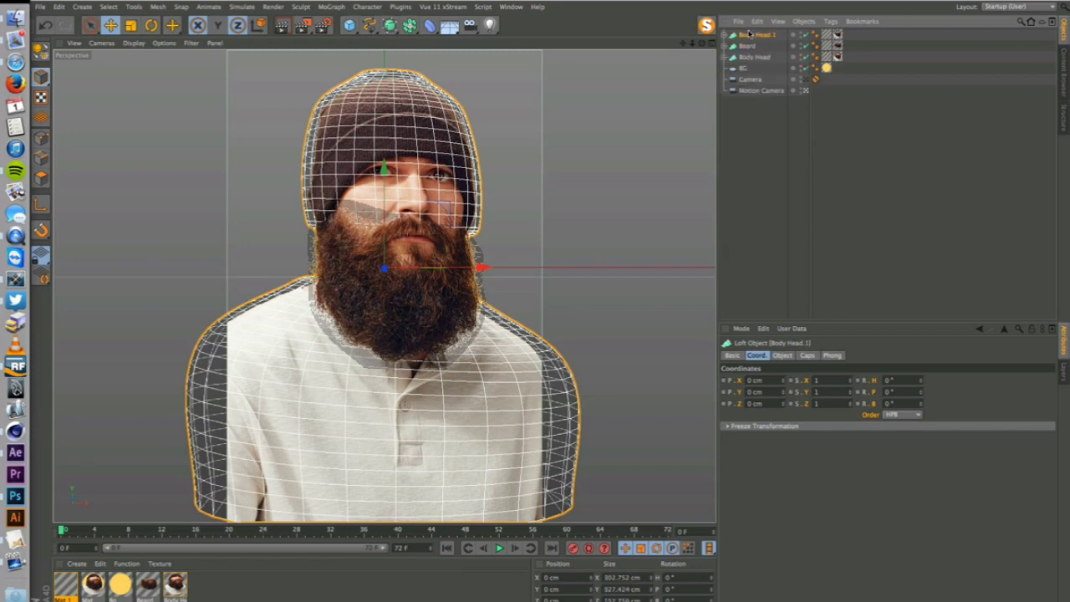
{"action": "double_click", "coordinate": [753, 36]}
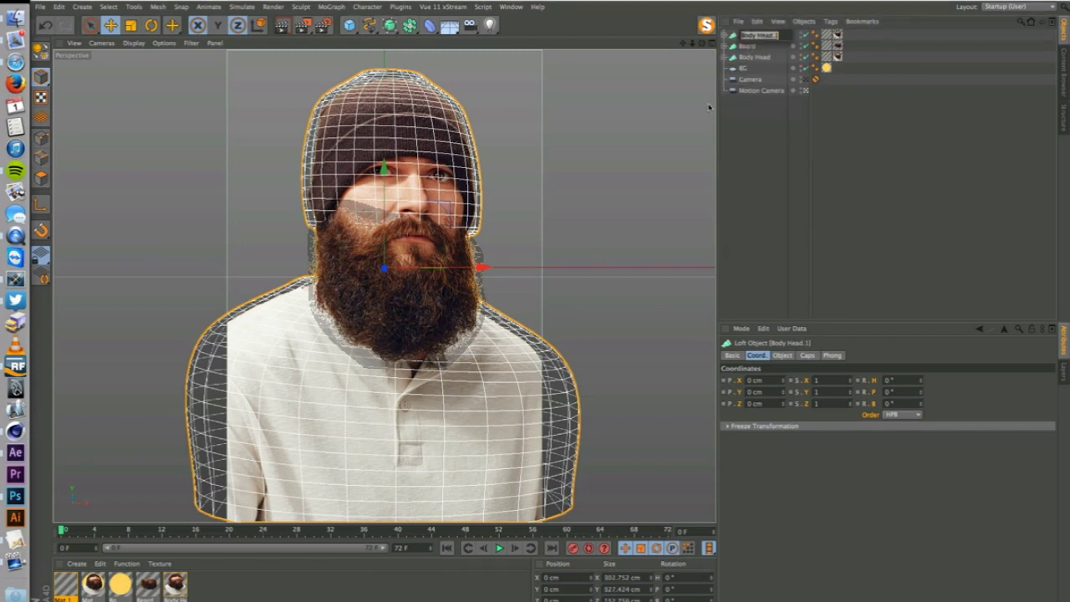
{"action": "left_click", "coordinate": [754, 154]}
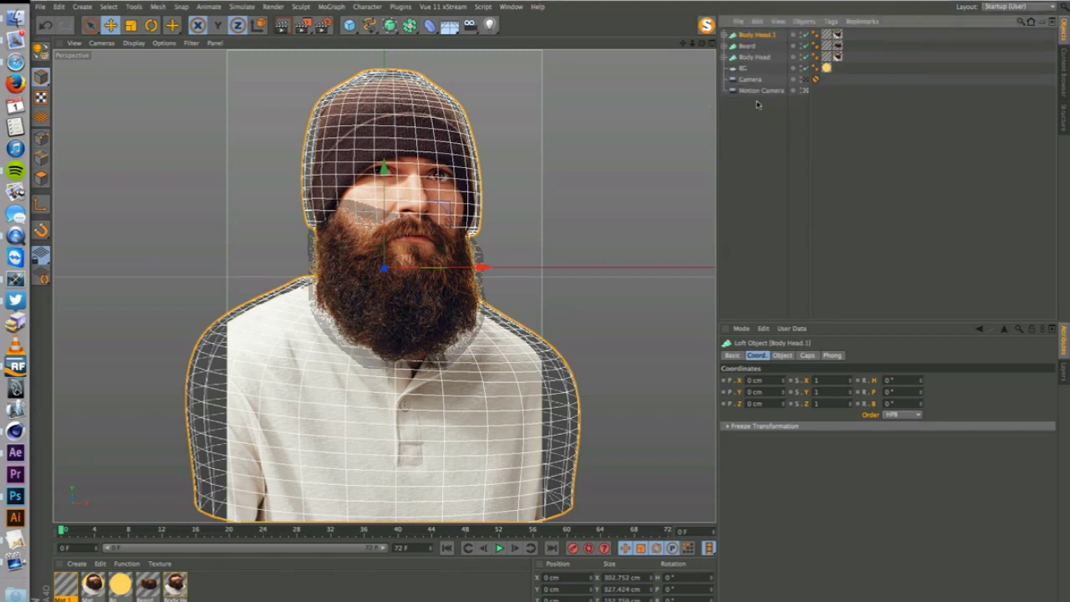
Merge the duplicated Body Head loft and its child objects into one polygon object with Connect Objects + Delete.
{"action": "left_click", "coordinate": [758, 37]}
{"action": "right_click", "coordinate": [759, 37]}
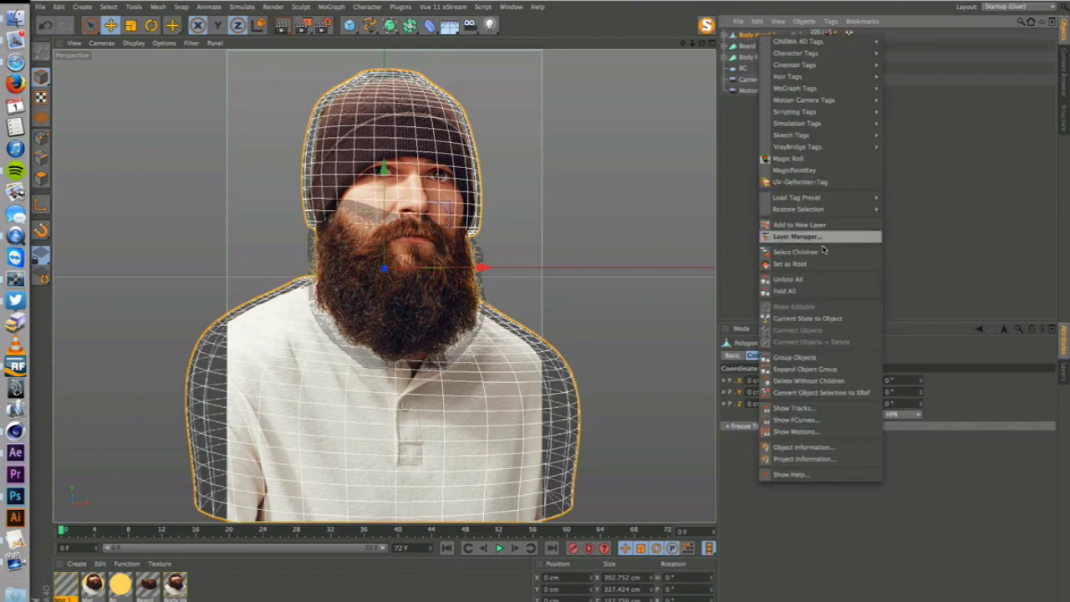
{"action": "left_click", "coordinate": [822, 252]}
{"action": "right_click", "coordinate": [747, 34]}
{"action": "left_click", "coordinate": [824, 337]}
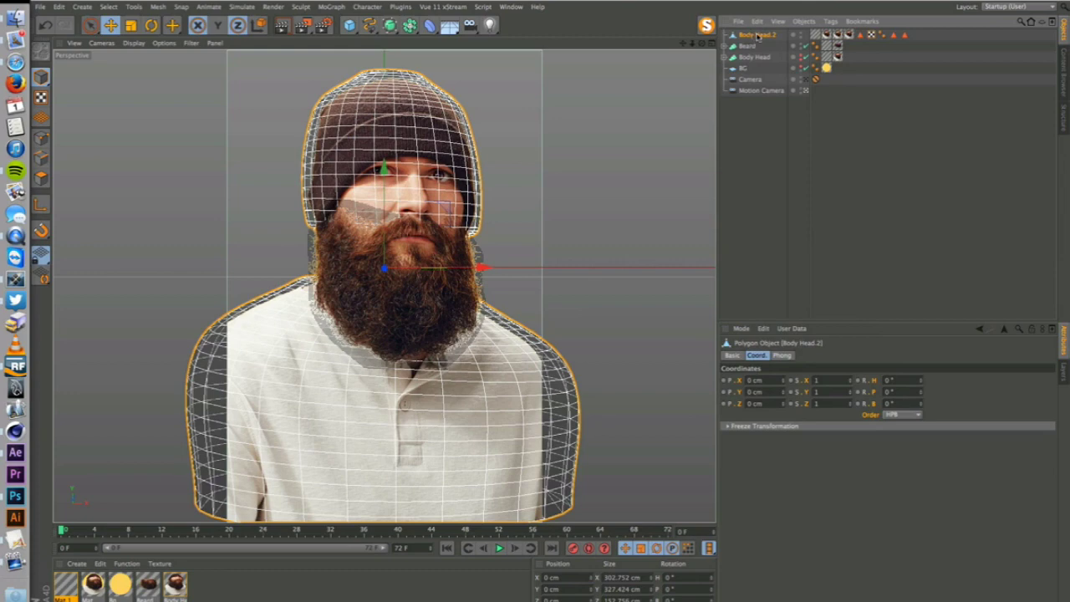
Select all polygons of Body Head.2 and subdivide them twice.
{"action": "left_click", "coordinate": [41, 178]}
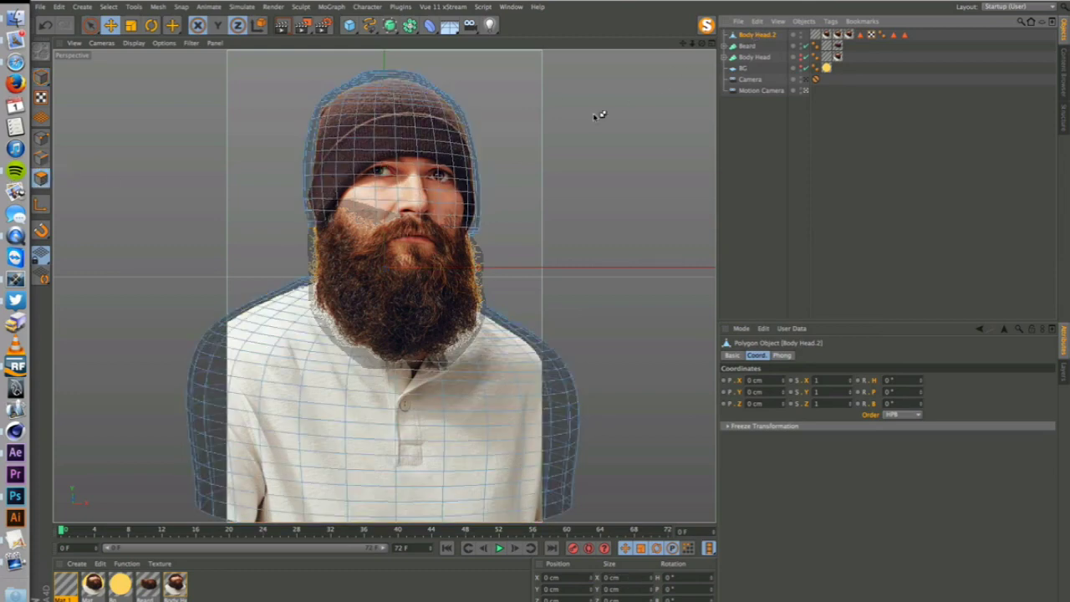
{"action": "key", "text": "ctrl+a"}
{"action": "right_click", "coordinate": [442, 174]}
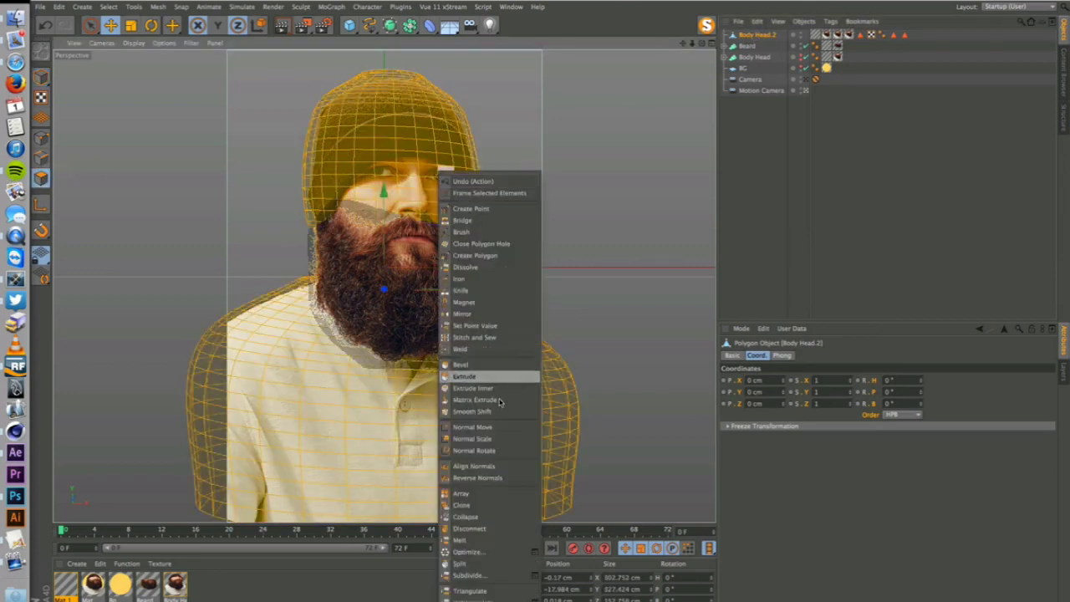
{"action": "left_click", "coordinate": [501, 574]}
{"action": "right_click", "coordinate": [423, 182]}
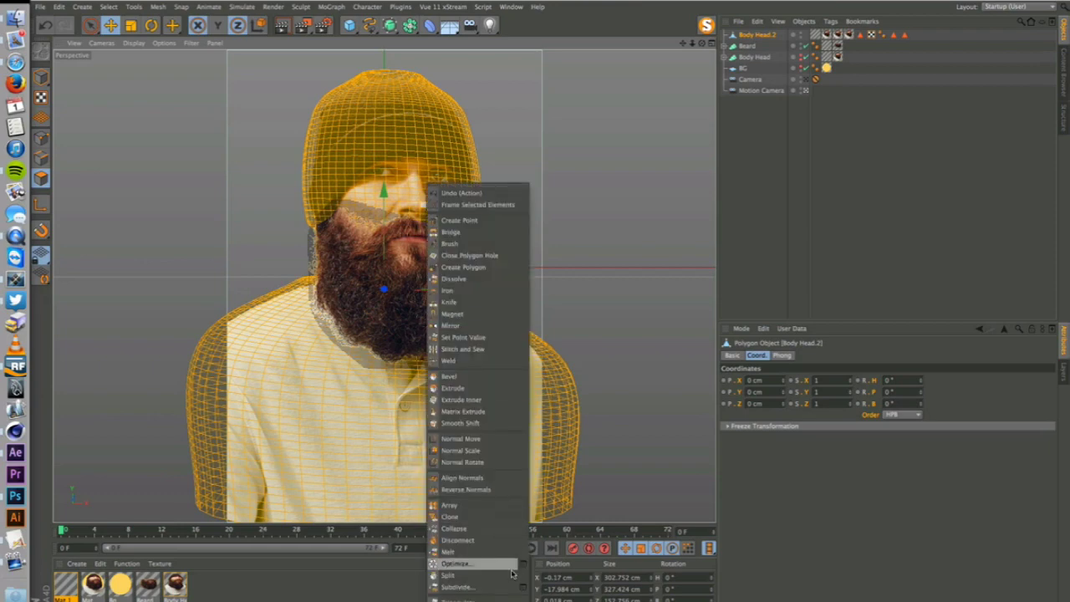
{"action": "left_click", "coordinate": [468, 577]}
Leave the Motion Camera view with Body Head.2 selected and frame its nose area closely in the free perspective view.
{"action": "left_click", "coordinate": [754, 120]}
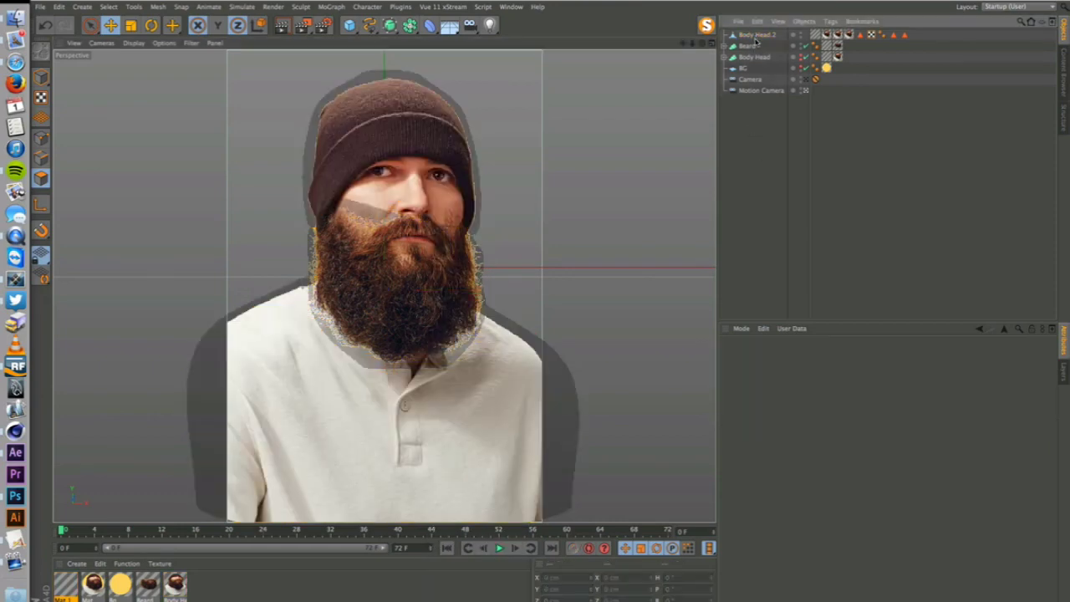
{"action": "left_click", "coordinate": [757, 35]}
{"action": "left_click", "coordinate": [806, 91]}
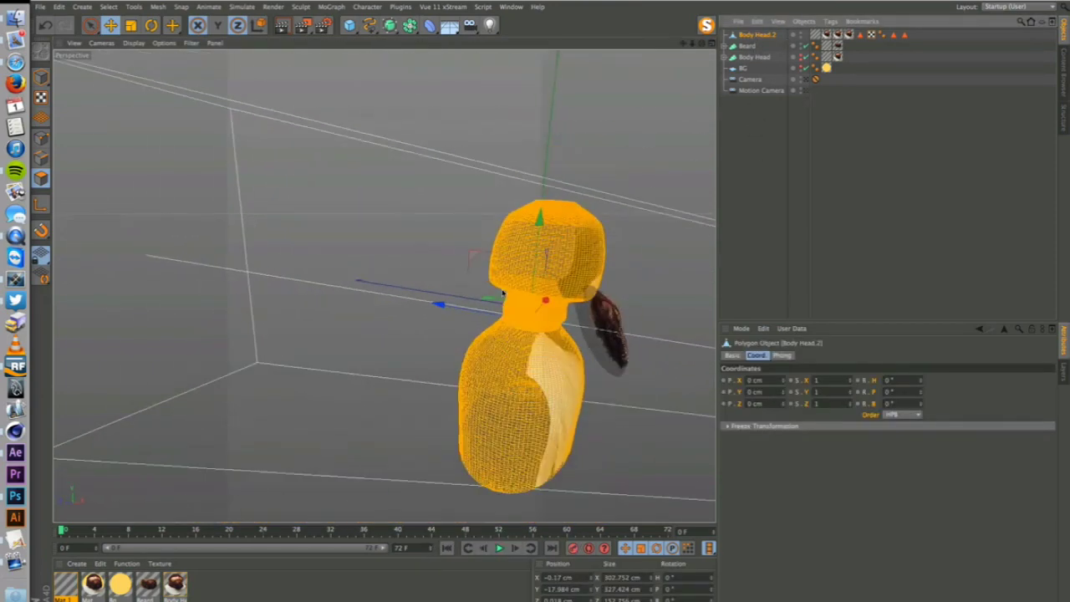
{"action": "left_click_drag", "start_coordinate": [501, 243], "coordinate": [201, 251], "text": "alt"}
{"action": "right_click_drag", "start_coordinate": [321, 255], "coordinate": [498, 235], "text": "alt"}
{"action": "left_click_drag", "start_coordinate": [351, 251], "coordinate": [330, 293], "text": "alt"}
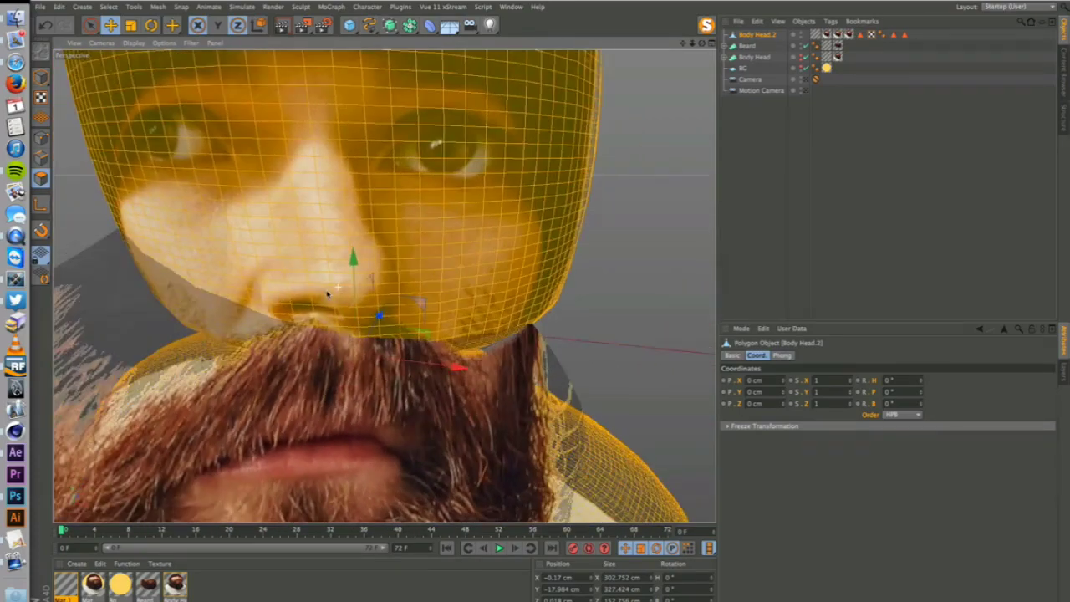
{"action": "right_click_drag", "start_coordinate": [329, 293], "coordinate": [283, 299], "text": "alt"}
{"action": "left_click_drag", "start_coordinate": [283, 298], "coordinate": [297, 268], "text": "alt"}
{"action": "right_click_drag", "start_coordinate": [328, 297], "coordinate": [396, 284], "text": "alt"}
{"action": "left_click_drag", "start_coordinate": [385, 287], "coordinate": [392, 239], "text": "alt"}
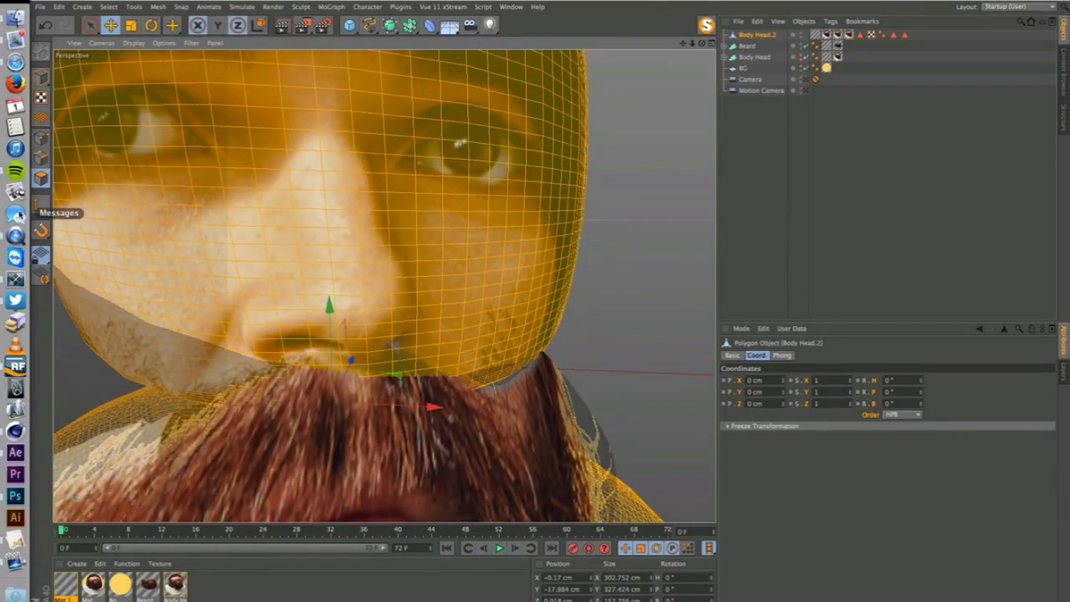
Select a small group of mesh points around the tip of the nose using Live Selection in point mode.
{"action": "left_click", "coordinate": [41, 138]}
{"action": "key", "text": "9"}
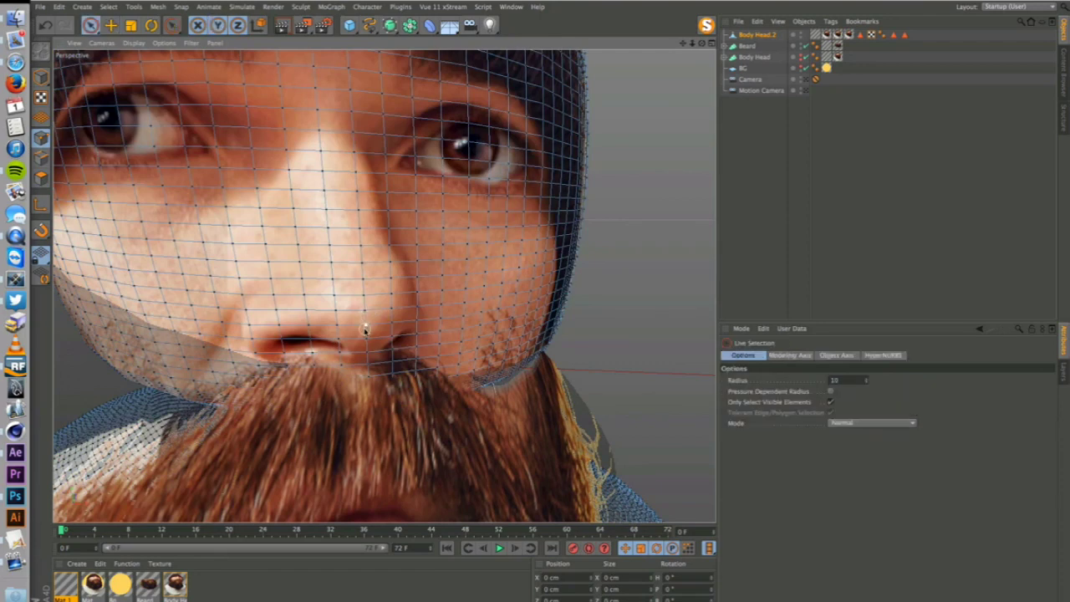
{"action": "left_click", "coordinate": [871, 424]}
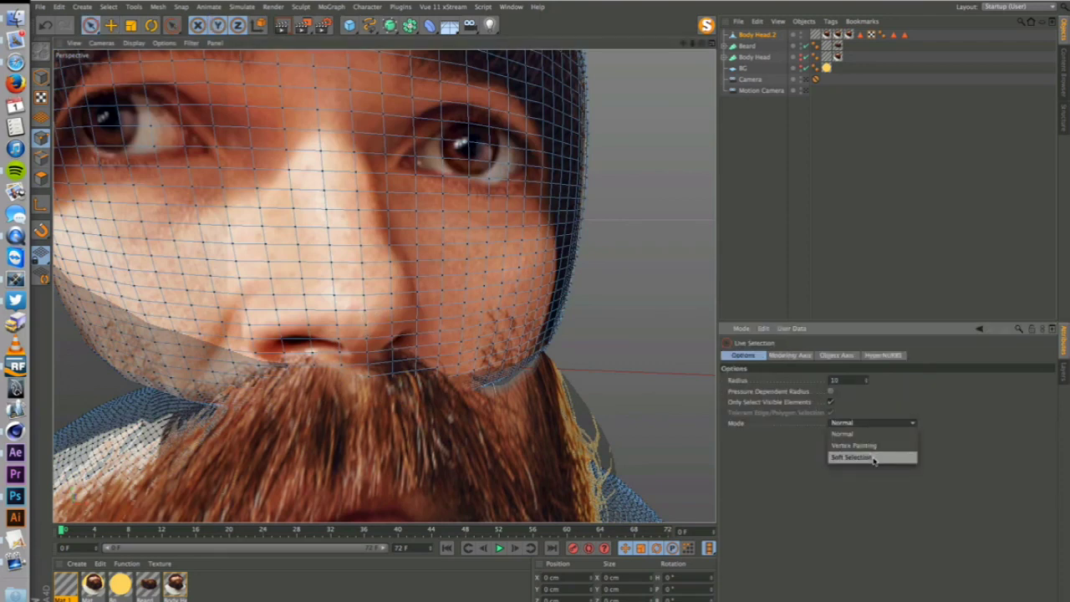
{"action": "left_click", "coordinate": [387, 338]}
{"action": "left_click", "coordinate": [364, 325]}
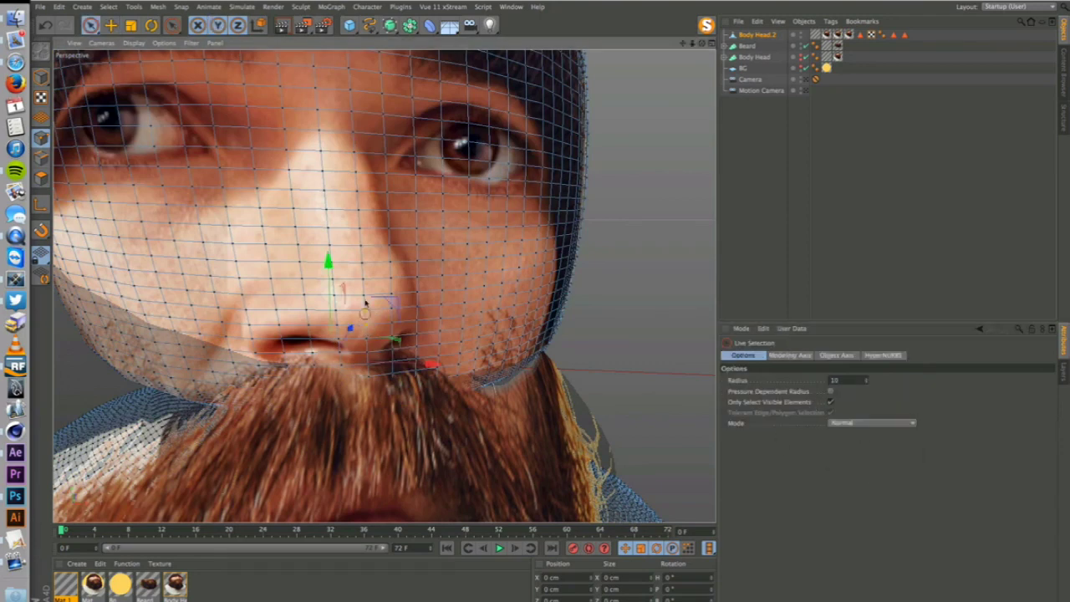
{"action": "left_click", "coordinate": [365, 300]}
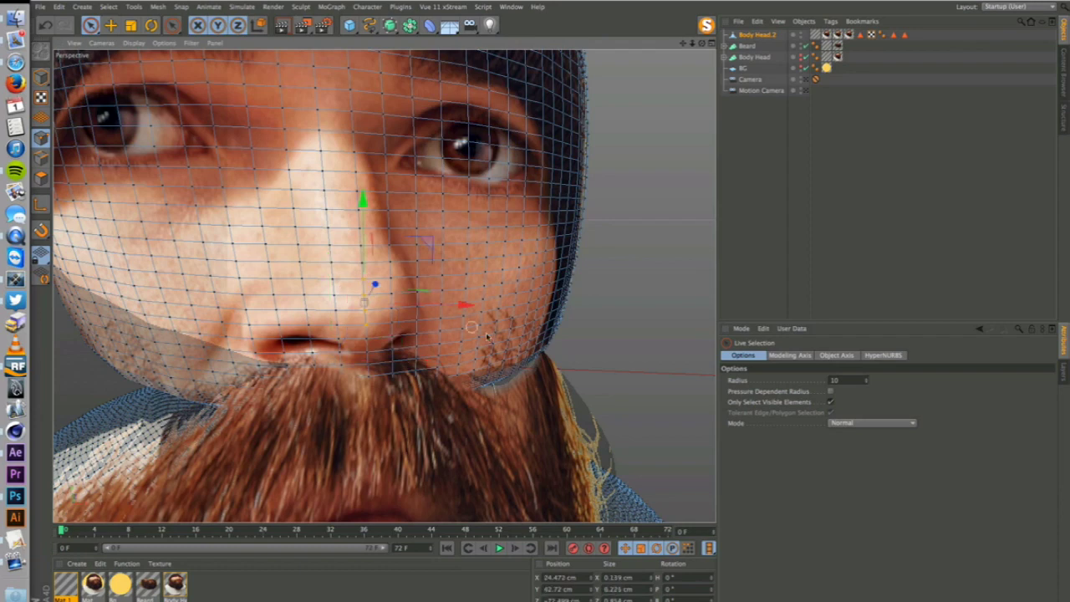
{"action": "left_click", "coordinate": [392, 290], "text": "shift"}
Set Live Selection to Soft Selection with a 15 cm radius, try pulling the nose points along the depth axis, and undo that move.
{"action": "left_click", "coordinate": [846, 423]}
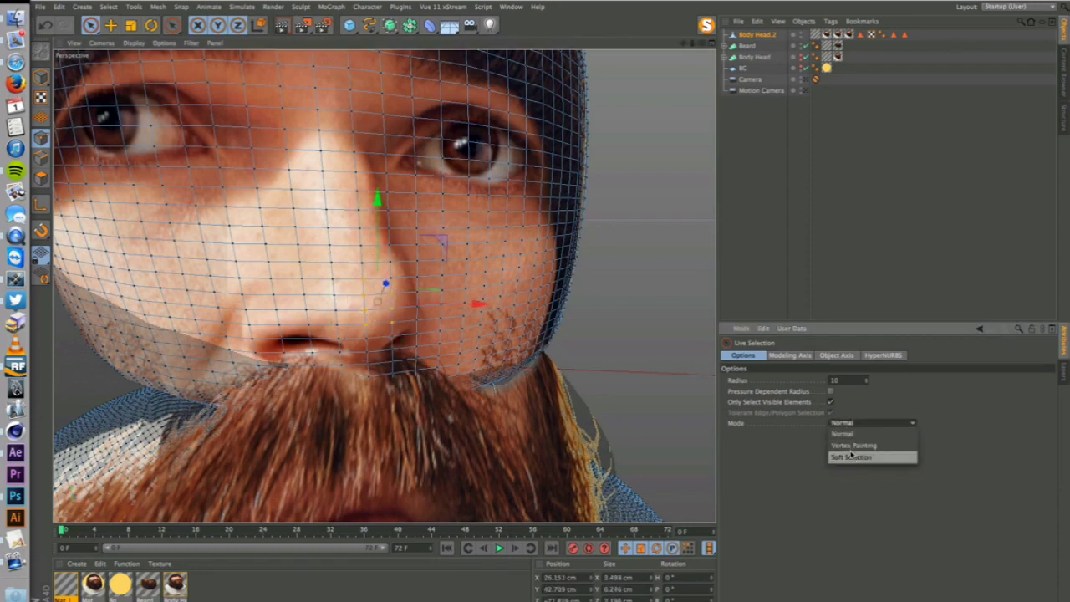
{"action": "left_click", "coordinate": [851, 453]}
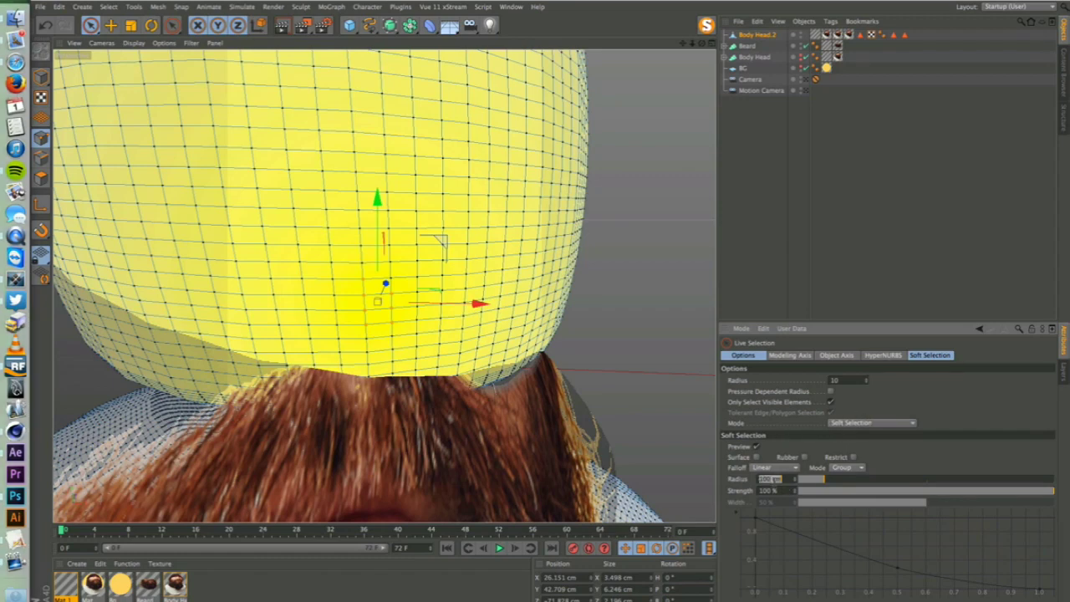
{"action": "key", "text": "Return"}
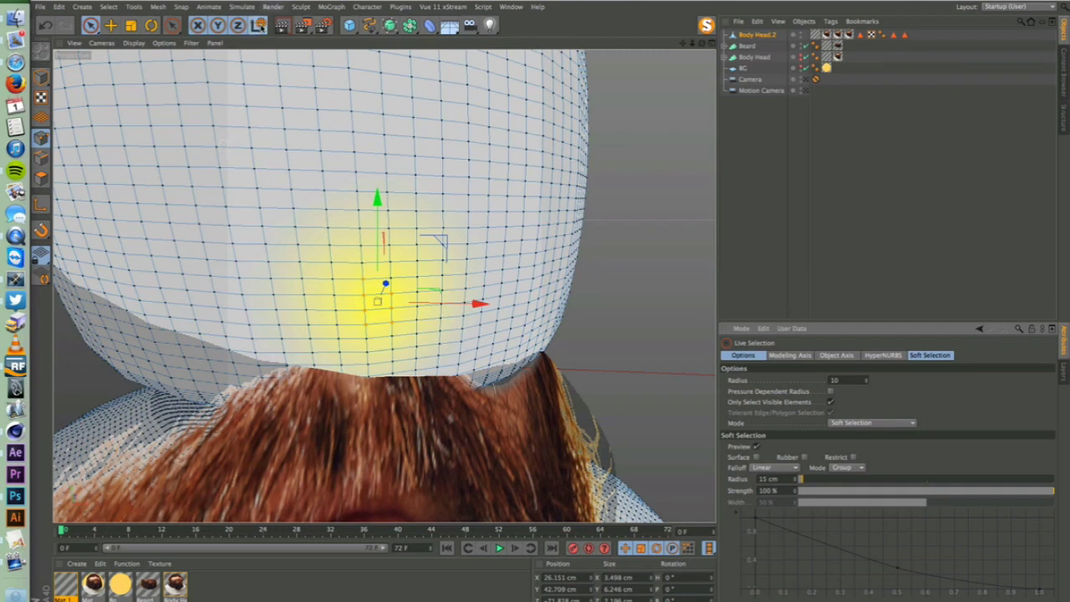
{"action": "left_click_drag", "start_coordinate": [385, 286], "coordinate": [379, 297]}
{"action": "key", "text": "super+z"}
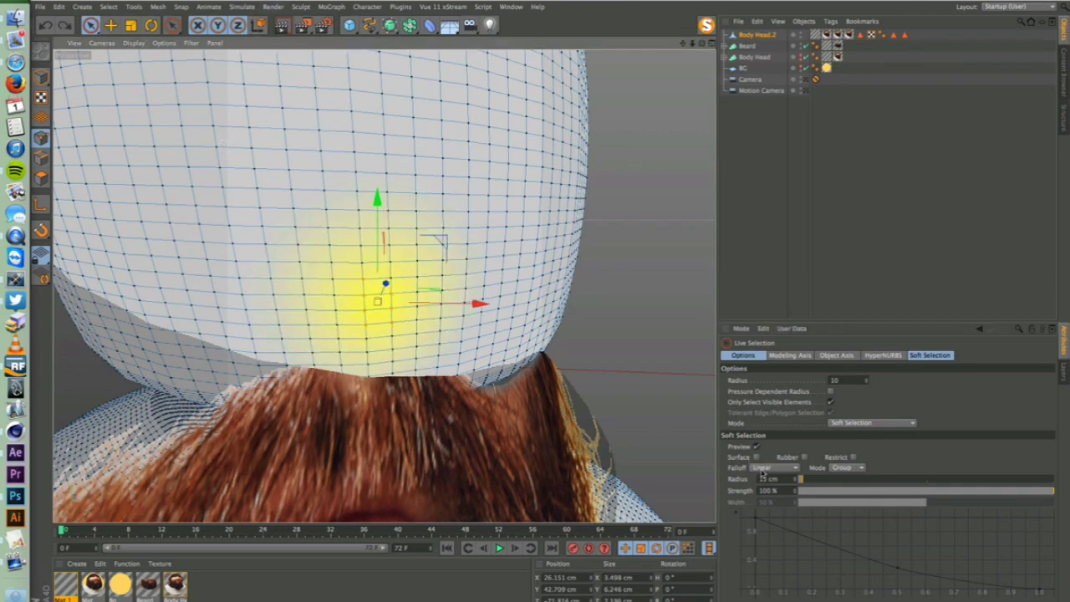
Reduce the soft selection radius to 8 cm and pull the selected nose points forward from the face.
{"action": "left_click", "coordinate": [764, 469]}
{"action": "left_click", "coordinate": [764, 475]}
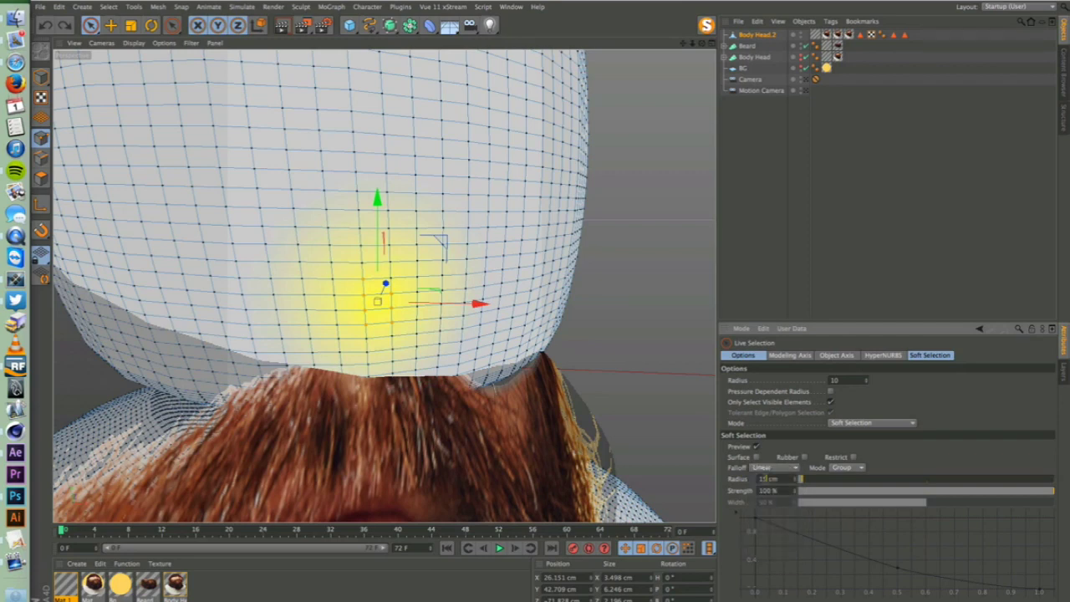
{"action": "key", "text": "Return"}
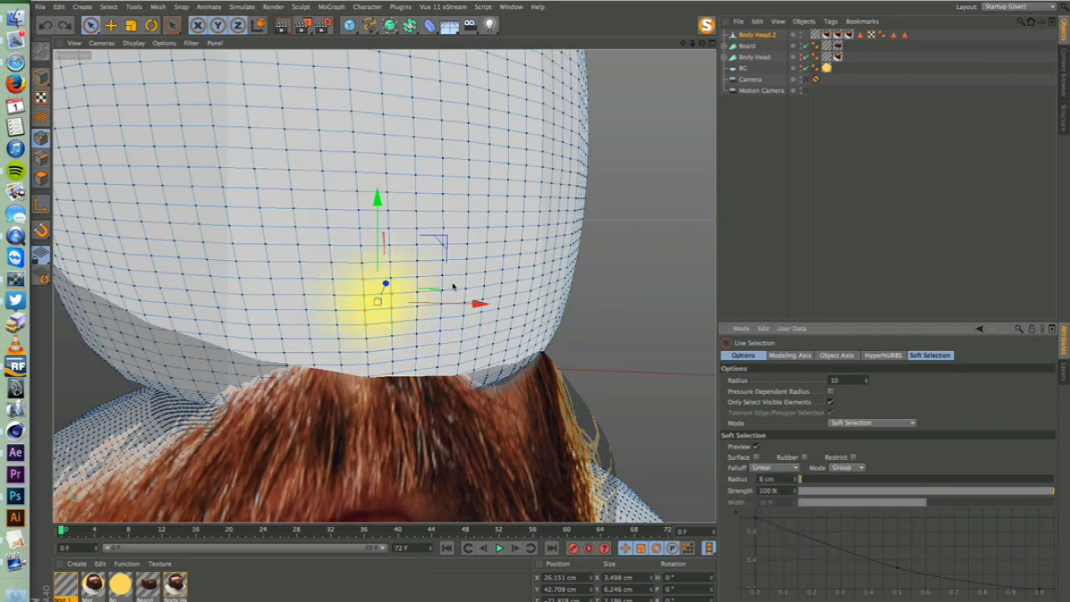
{"action": "mouse_move", "coordinate": [387, 287]}
{"action": "left_mouse_down"}
{"action": "mouse_move", "coordinate": [413, 327]}
{"action": "mouse_move", "coordinate": [435, 319]}
{"action": "left_mouse_up"}
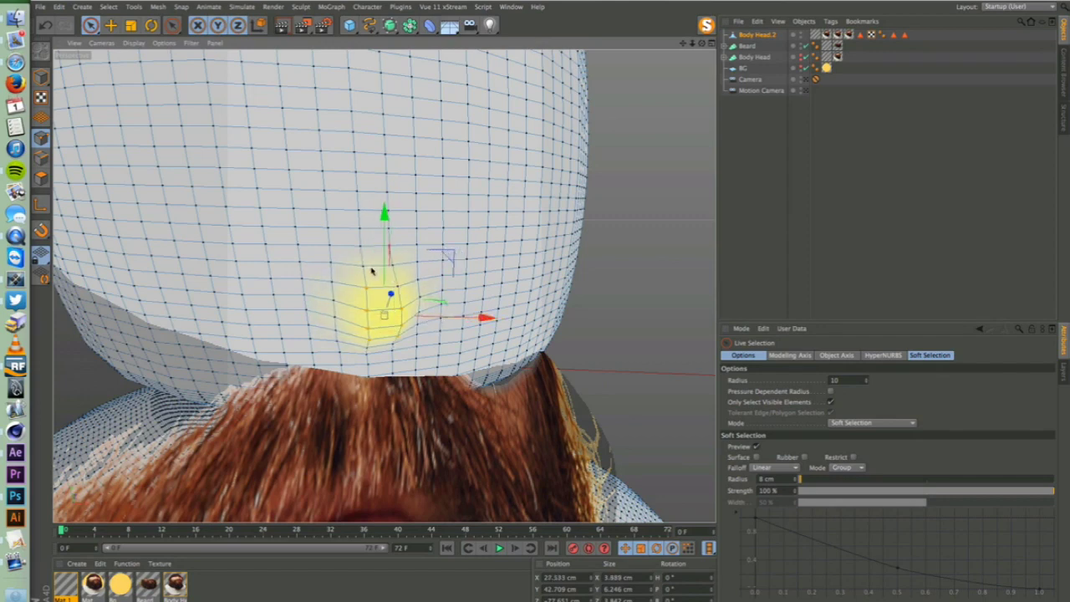
Select further points on the ridge and lower part of the nose, pull them forward, deselect, and check the shape from the side.
{"action": "left_click_drag", "start_coordinate": [354, 268], "coordinate": [373, 268]}
{"action": "left_click", "coordinate": [378, 262]}
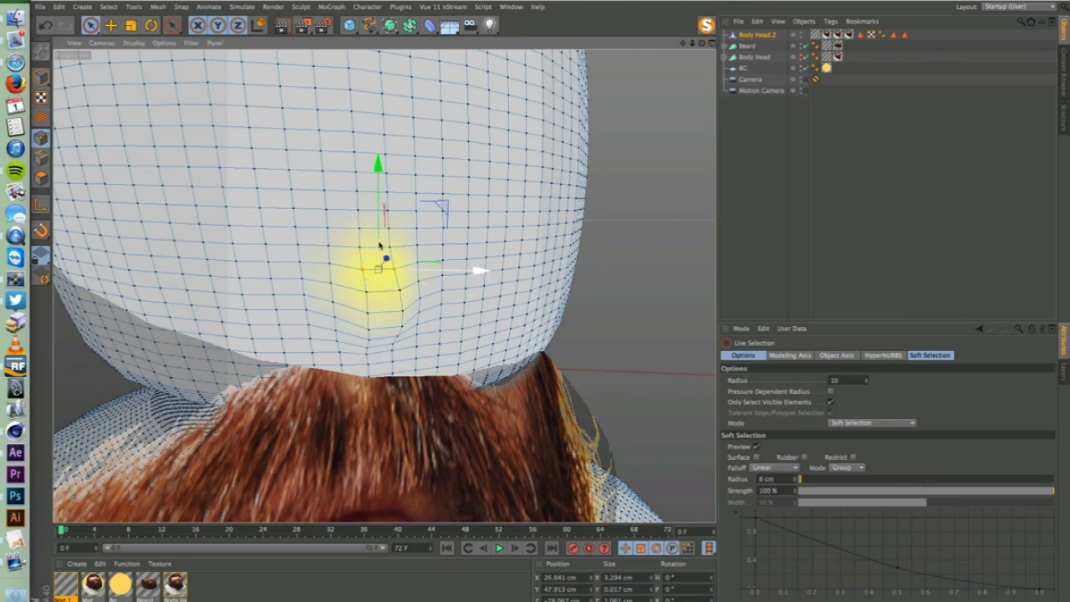
{"action": "left_click", "coordinate": [367, 316]}
{"action": "left_click_drag", "start_coordinate": [391, 297], "coordinate": [440, 329]}
{"action": "left_click", "coordinate": [782, 145]}
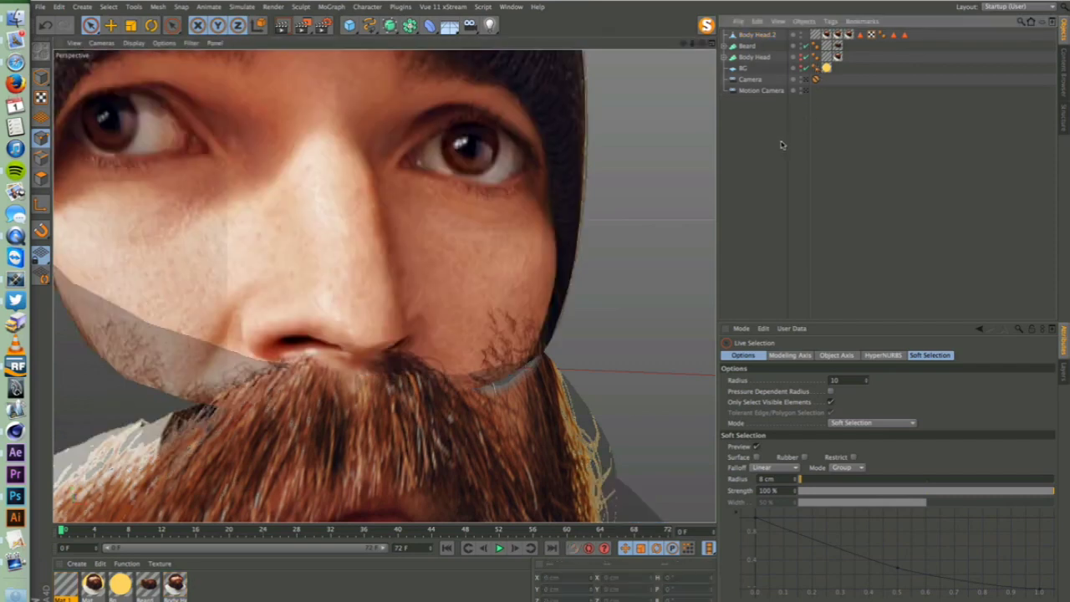
{"action": "left_click_drag", "start_coordinate": [495, 223], "coordinate": [600, 172], "text": "alt"}
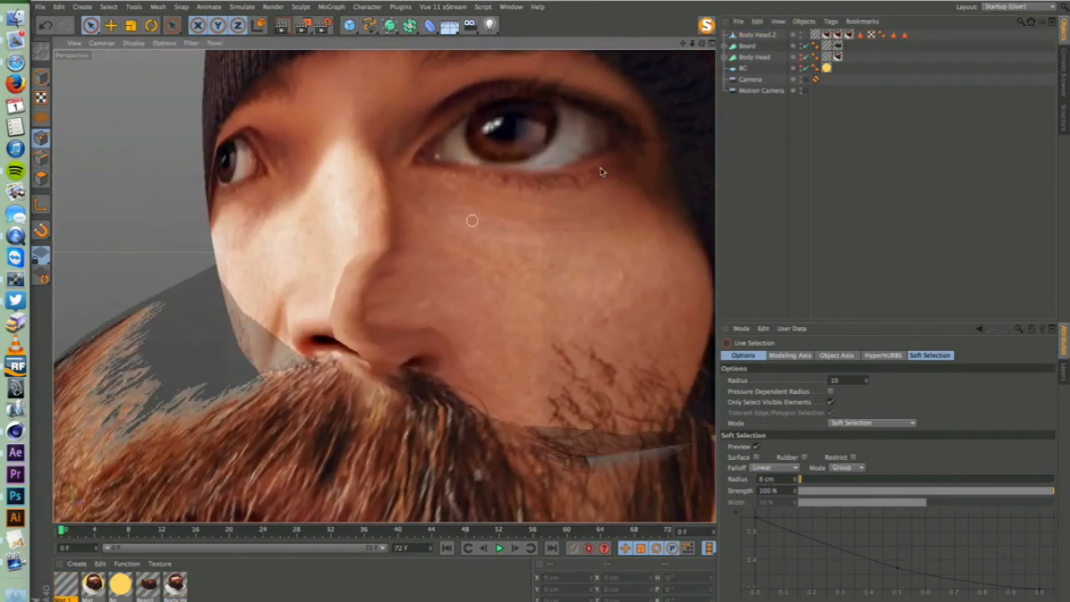
Look through the Motion Camera, play the animation to check the modelled nose, and return to frame 0.
{"action": "left_click", "coordinate": [806, 89]}
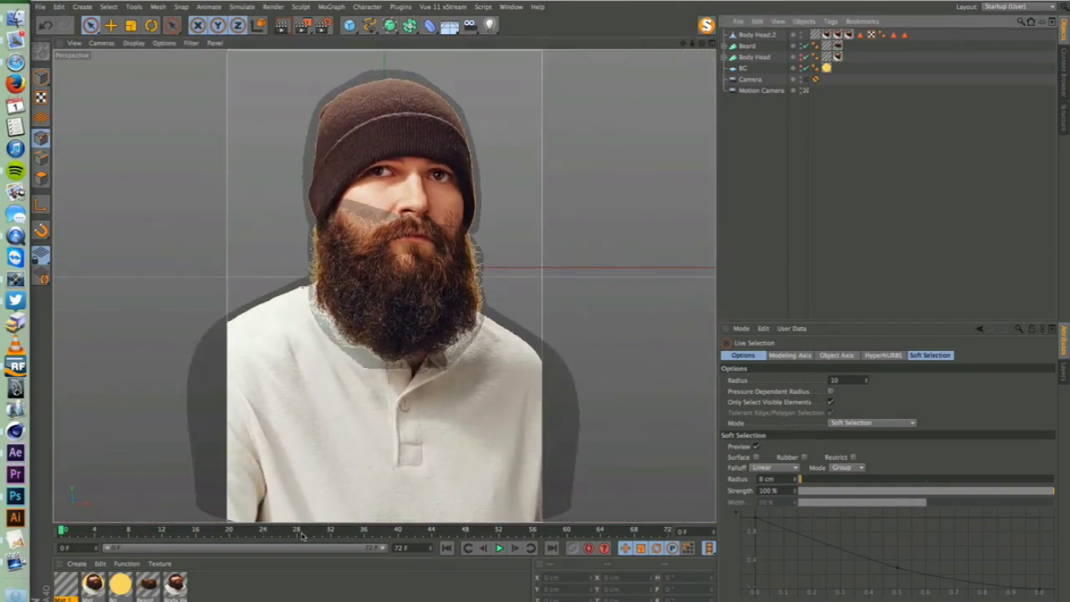
{"action": "left_click", "coordinate": [499, 547]}
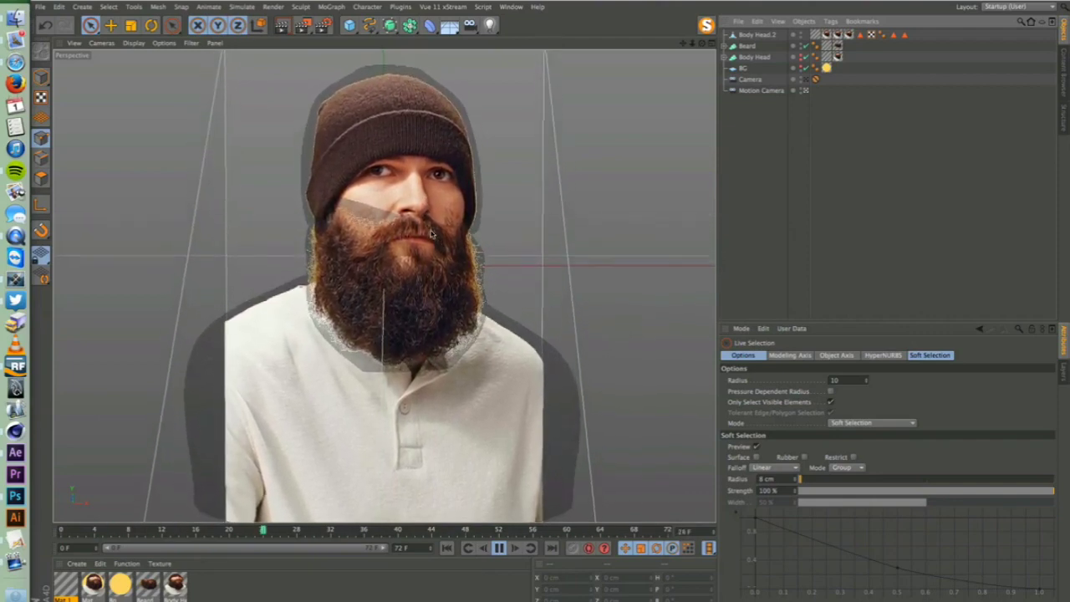
{"action": "left_click", "coordinate": [499, 549]}
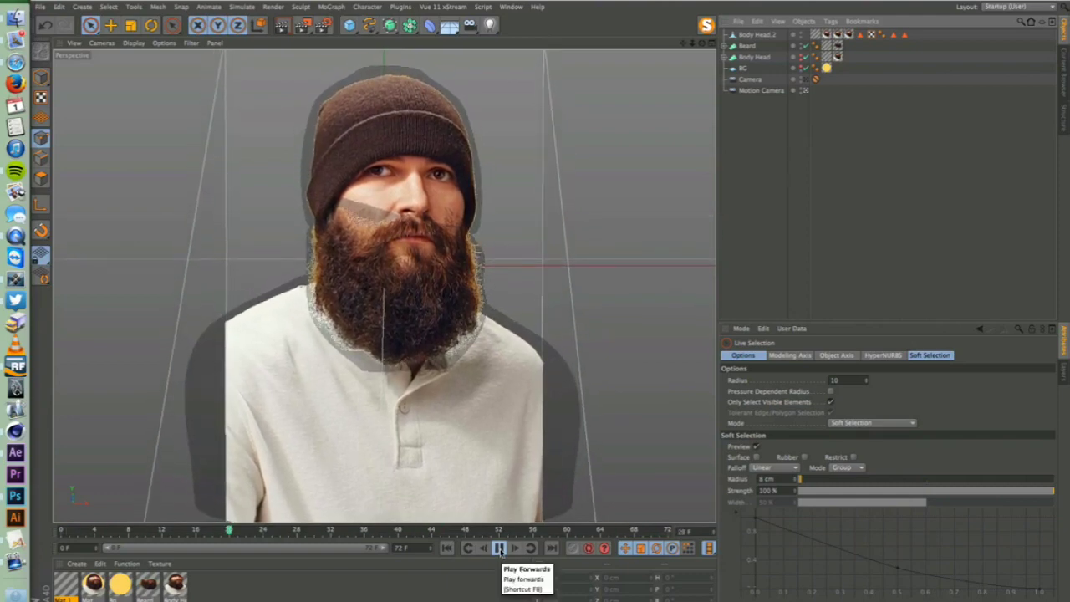
{"action": "left_click", "coordinate": [446, 548]}
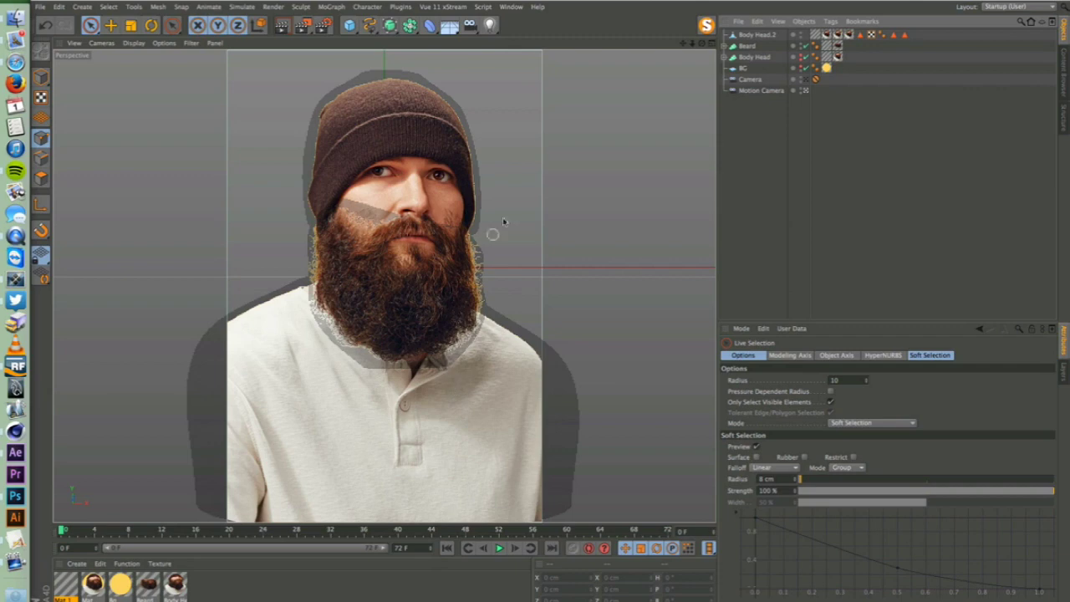
Switch to the James.c4d project, leave its camera view, and examine the projected head and beard geometry from several angles.
{"action": "left_click", "coordinate": [512, 8]}
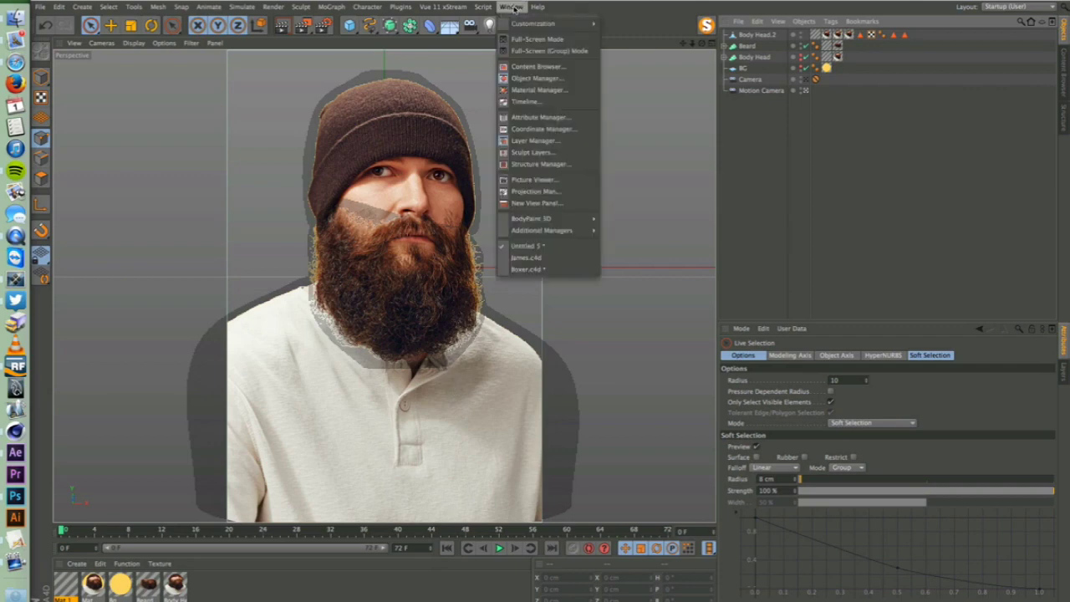
{"action": "left_click", "coordinate": [567, 258]}
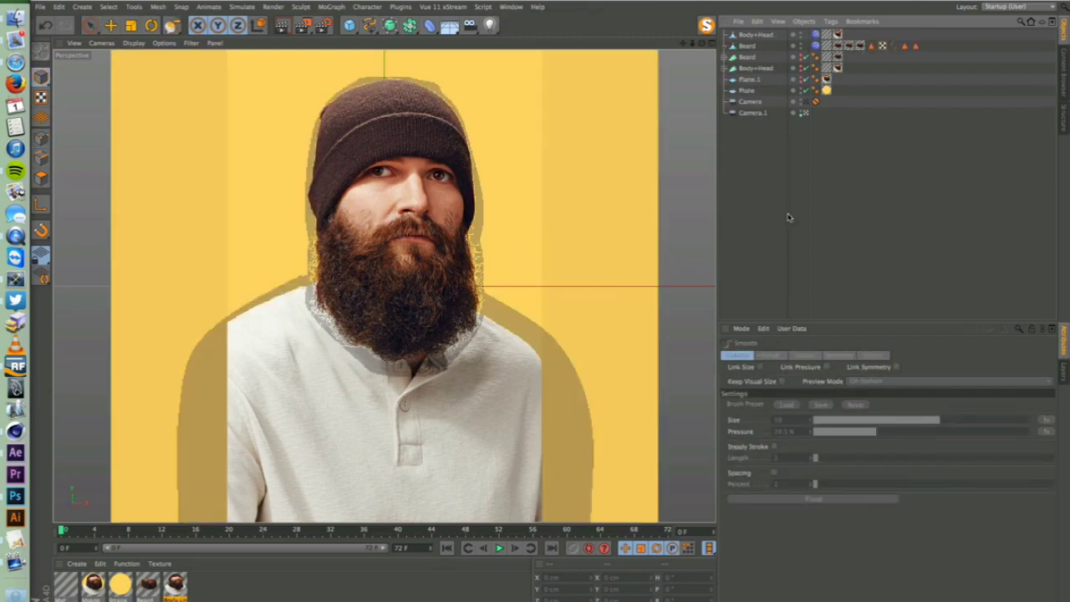
{"action": "left_click", "coordinate": [806, 113]}
{"action": "middle_click_drag", "start_coordinate": [434, 179], "coordinate": [432, 228], "text": "alt"}
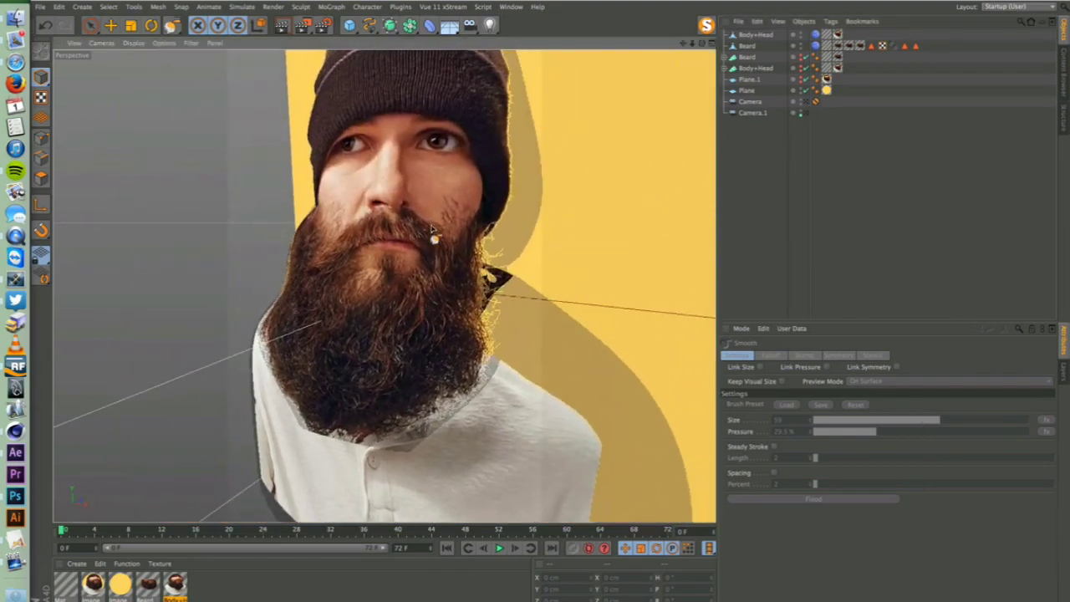
{"action": "left_click_drag", "start_coordinate": [433, 237], "coordinate": [542, 236], "text": "alt"}
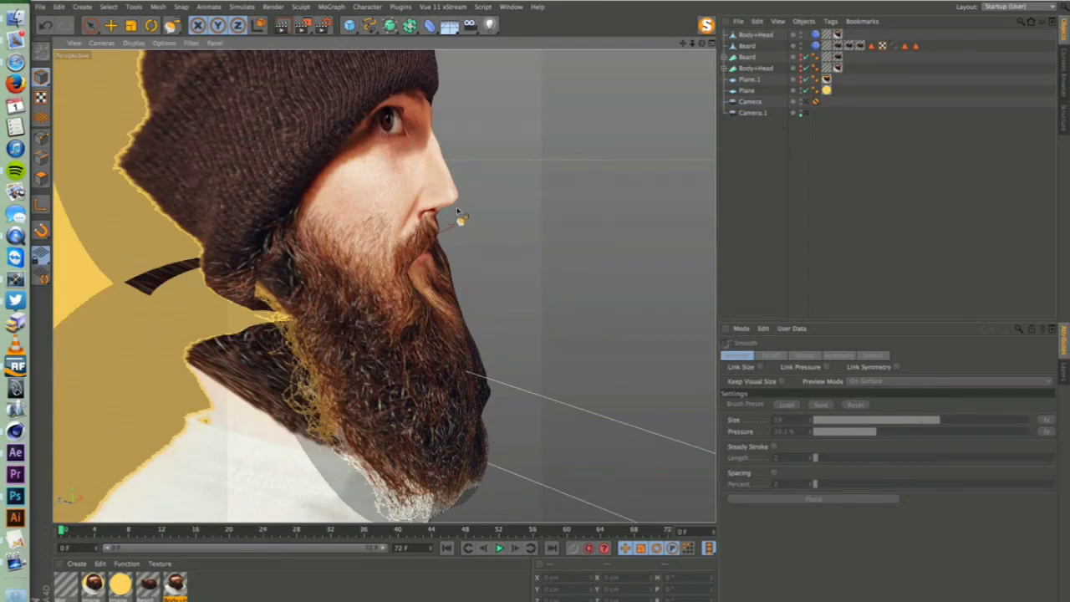
{"action": "left_click_drag", "start_coordinate": [456, 207], "coordinate": [491, 238], "text": "alt"}
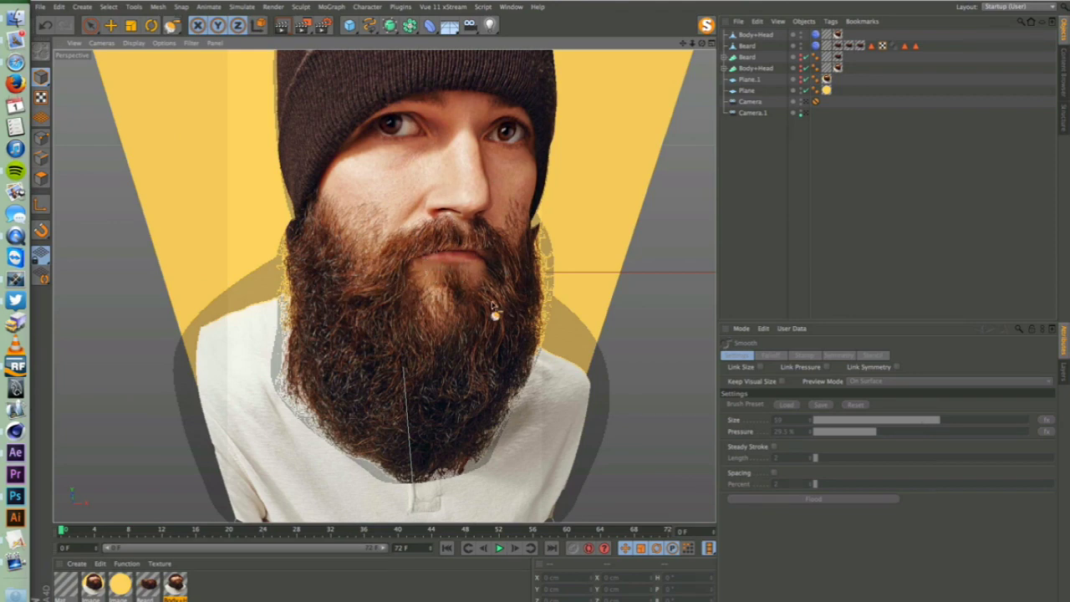
{"action": "left_click_drag", "start_coordinate": [463, 269], "coordinate": [258, 183], "text": "alt"}
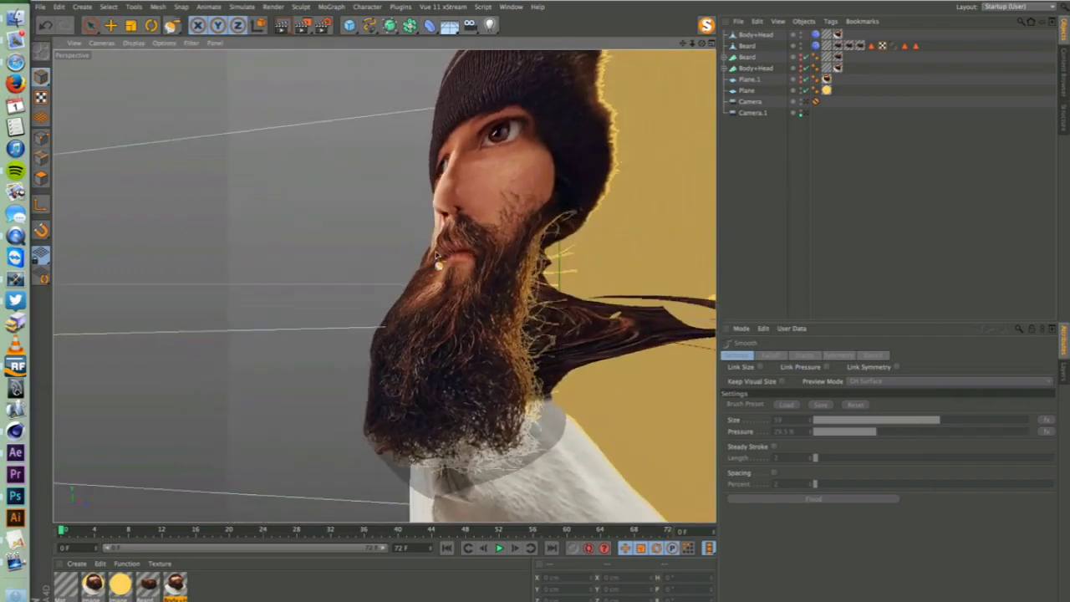
{"action": "left_click_drag", "start_coordinate": [482, 249], "coordinate": [351, 393], "text": "alt"}
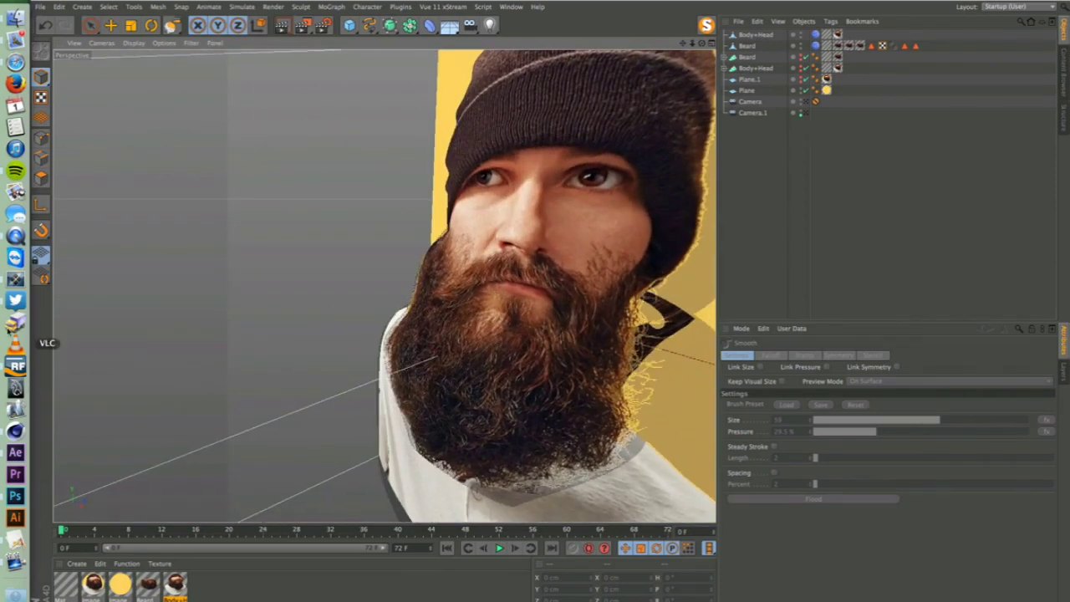
Switch to QuickTime Player, play James.mov and the boxer video, and move the James.mov window aside to view both.
{"action": "left_click", "coordinate": [15, 236]}
{"action": "left_click_drag", "start_coordinate": [484, 207], "coordinate": [365, 184]}
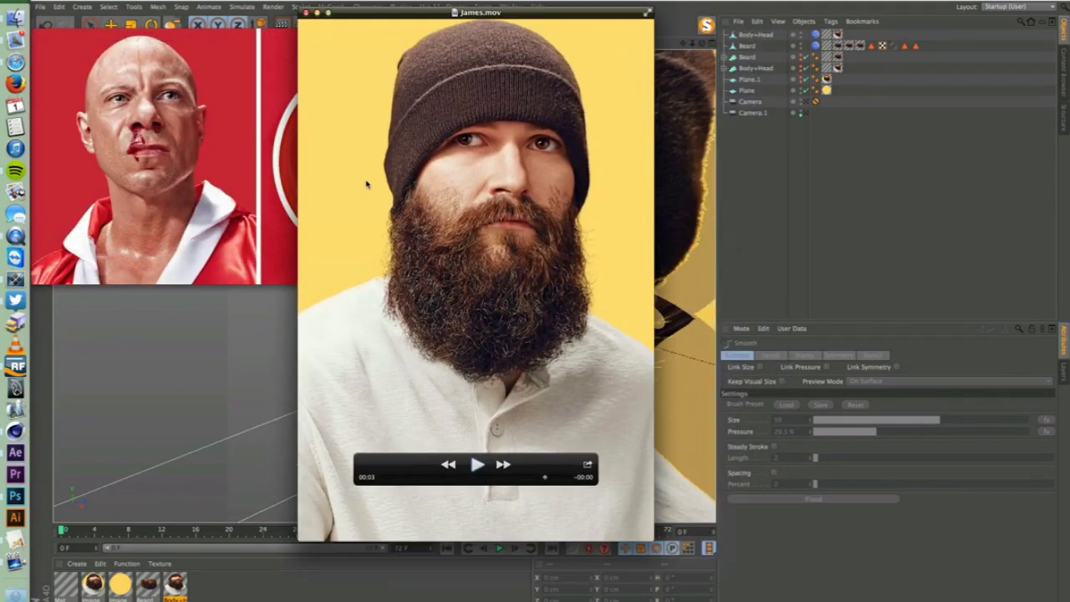
{"action": "left_click", "coordinate": [476, 465]}
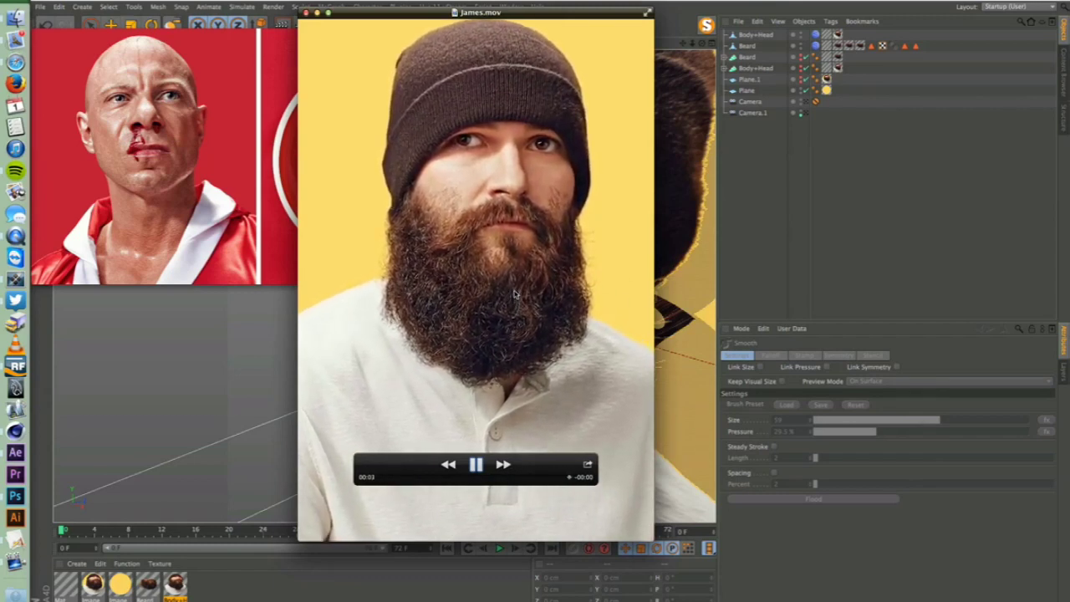
{"action": "left_click", "coordinate": [199, 186]}
{"action": "left_click", "coordinate": [365, 387]}
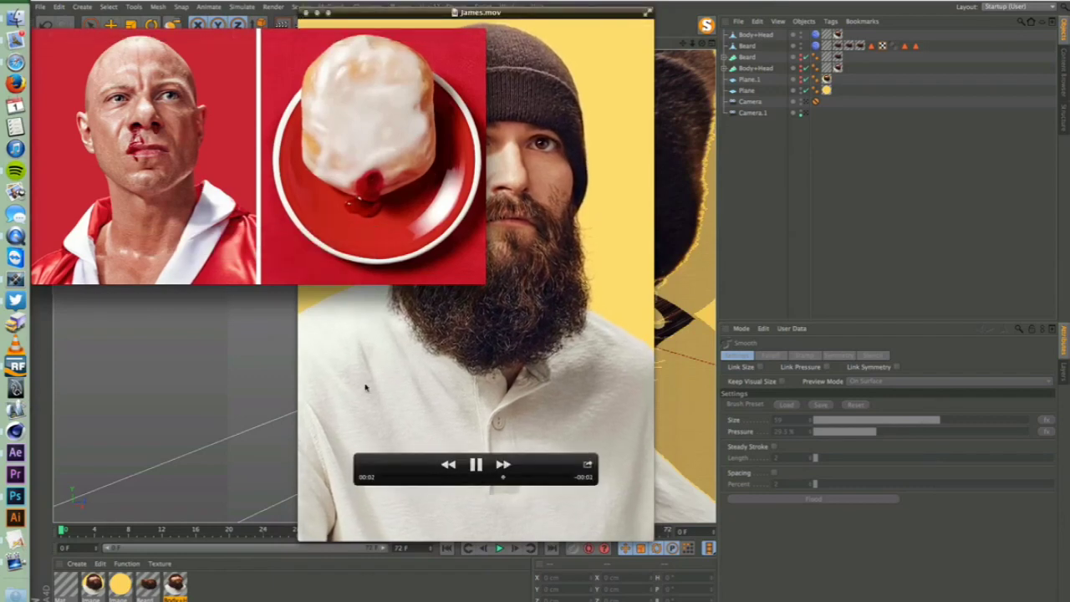
{"action": "left_click_drag", "start_coordinate": [518, 14], "coordinate": [686, 12]}
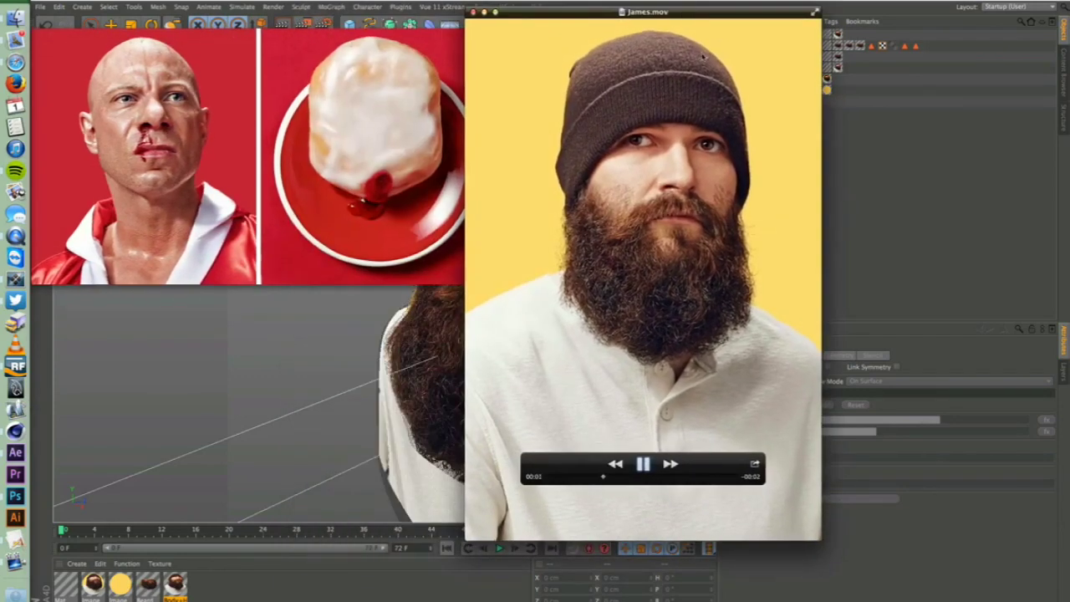